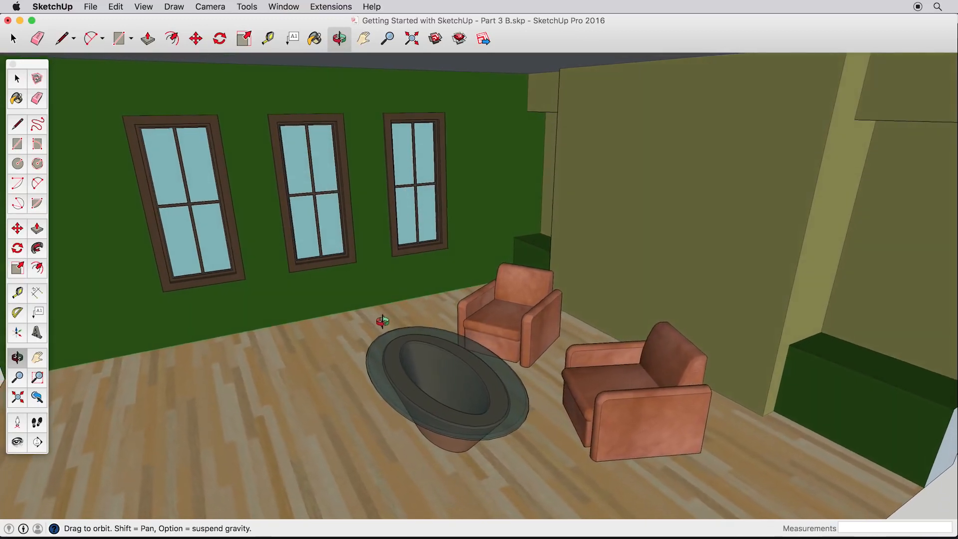
Examine the finished room model with its armchairs, round table, windows and built-in wall features.
key(space)
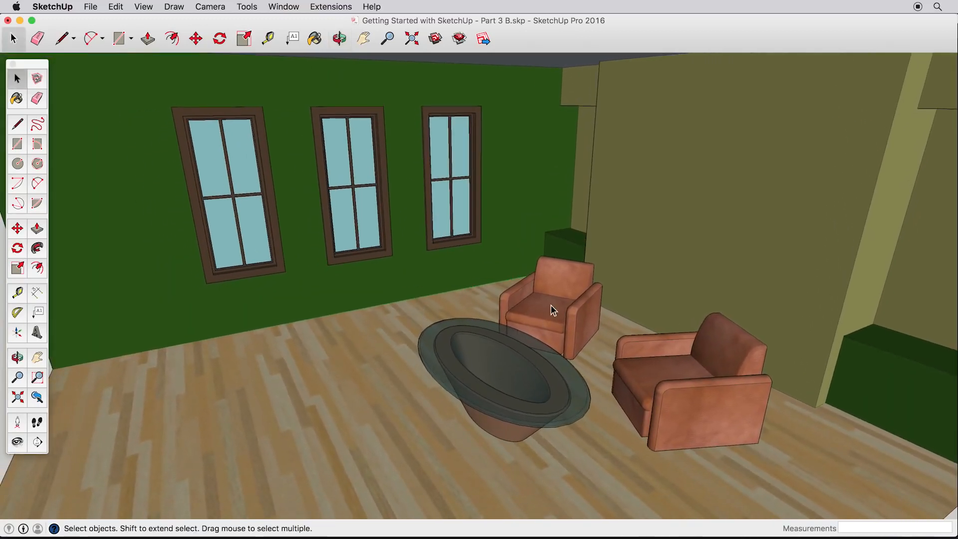
click(660, 360)
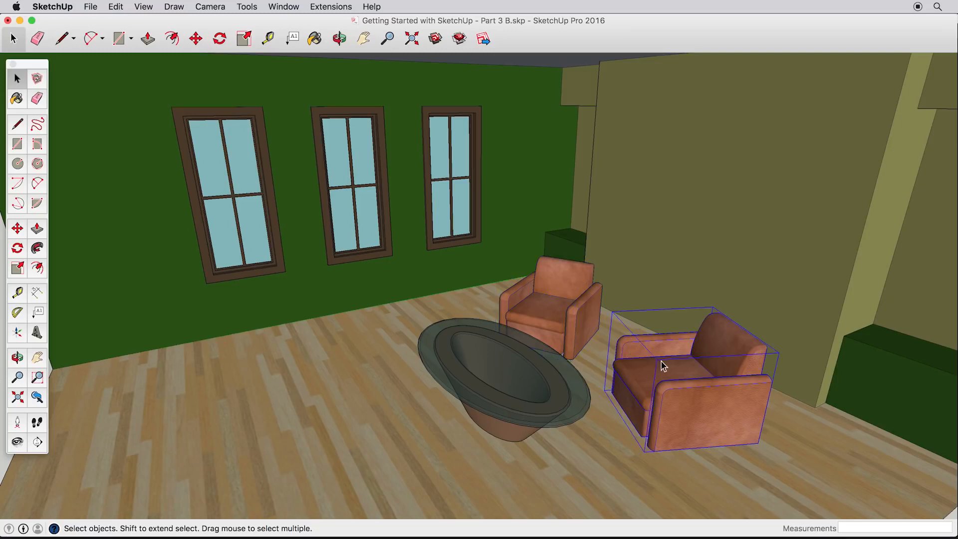
click(501, 384)
key(o)
drag(427, 391, 567, 400)
key(space)
click(950, 482)
key(o)
drag(687, 431, 547, 385)
middle_drag(547, 385, 485, 447)
scroll(487, 390, up, 4)
key(space)
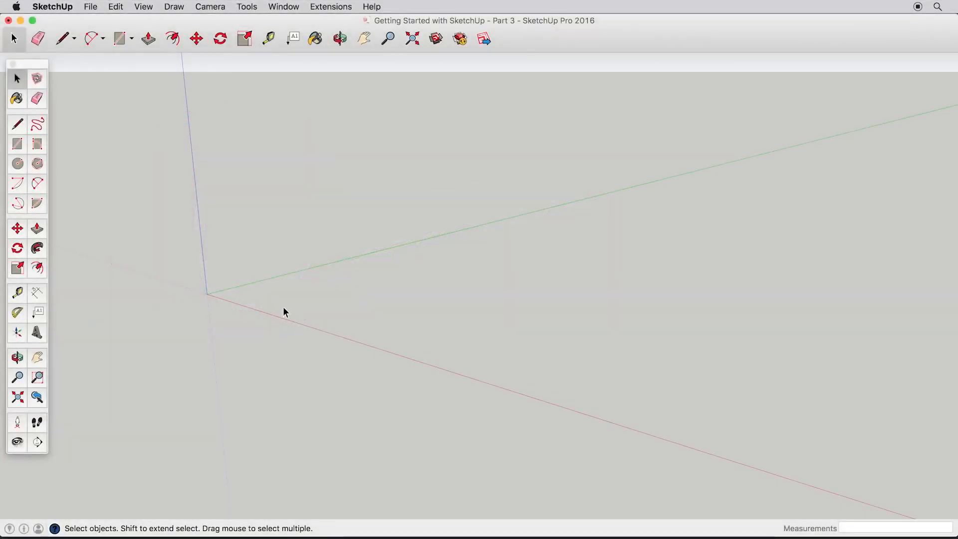
Draw a 16' by 20' floor rectangle on the ground plane, starting at the origin.
click(17, 144)
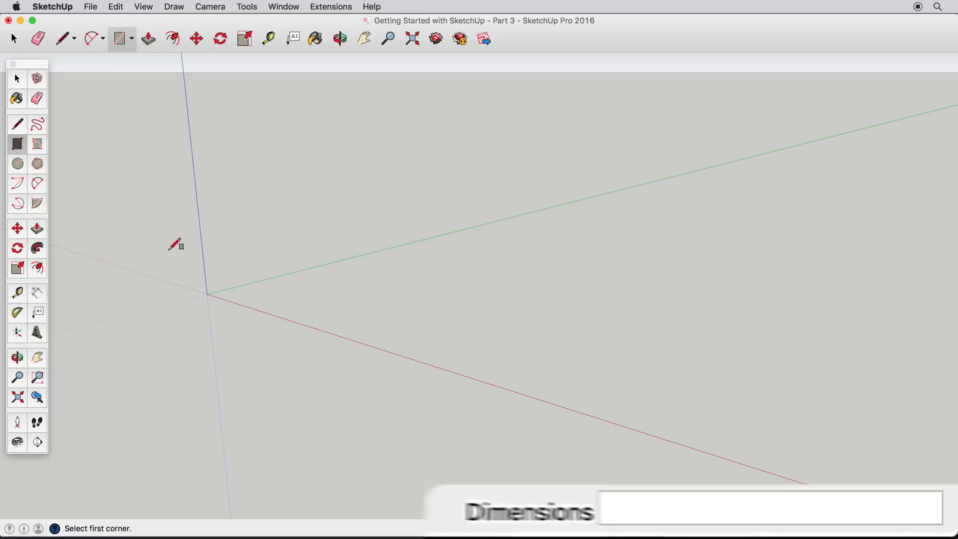
click(209, 294)
text(16',20')
key(Return)
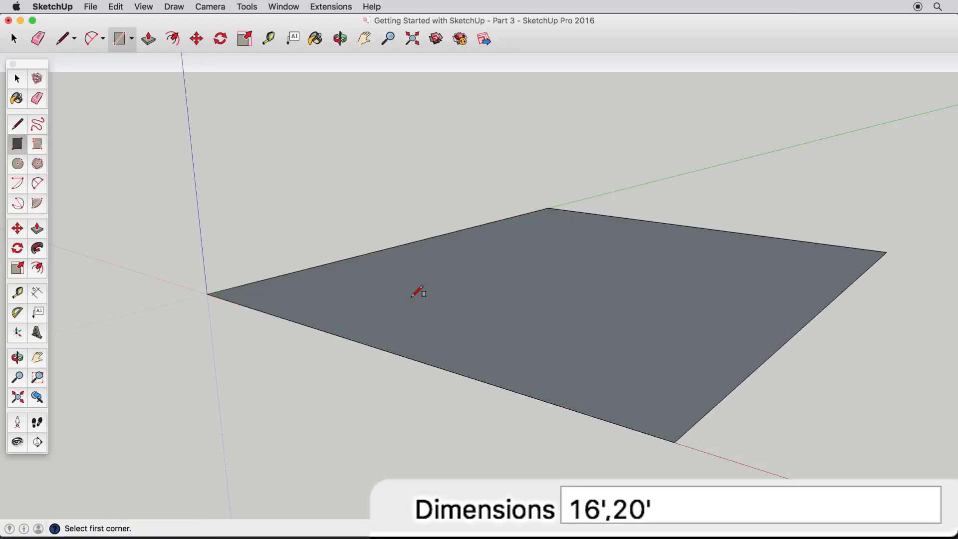
Push/Pull the floor rectangle up 9' to form the room volume.
click(37, 228)
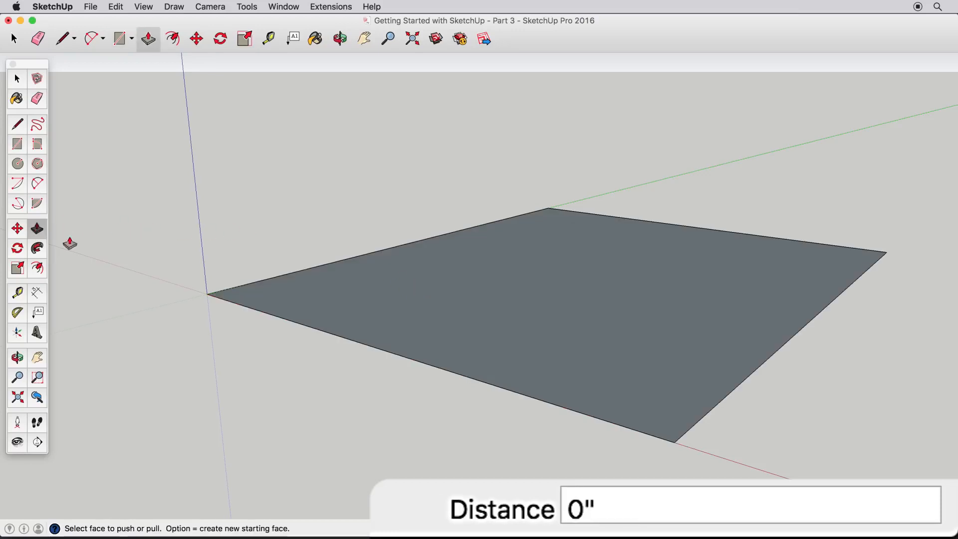
click(532, 312)
text(9)
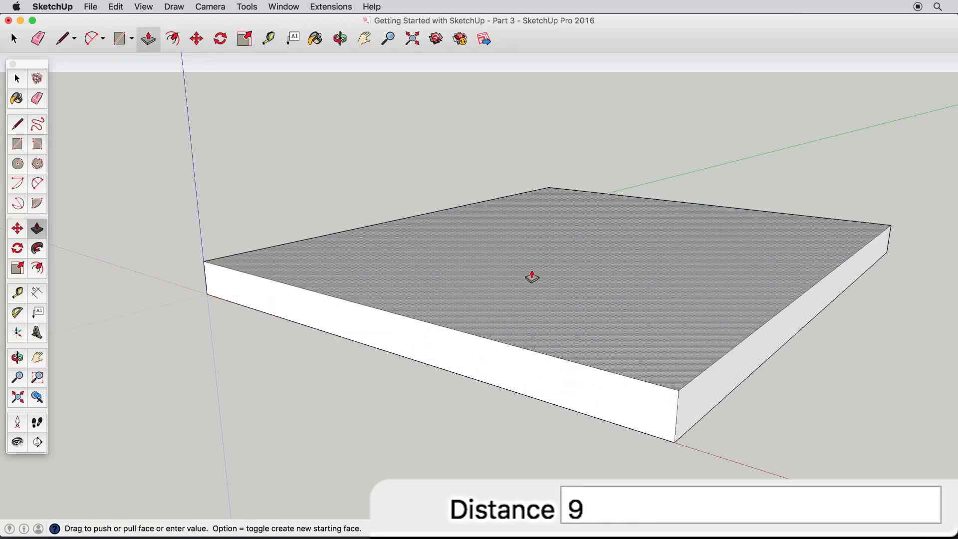
text(')
key(Return)
Erase the nearest vertical corner edge of the box to remove its two adjoining walls and open the room.
scroll(532, 277, down, 5)
middle_drag(680, 297, 503, 262)
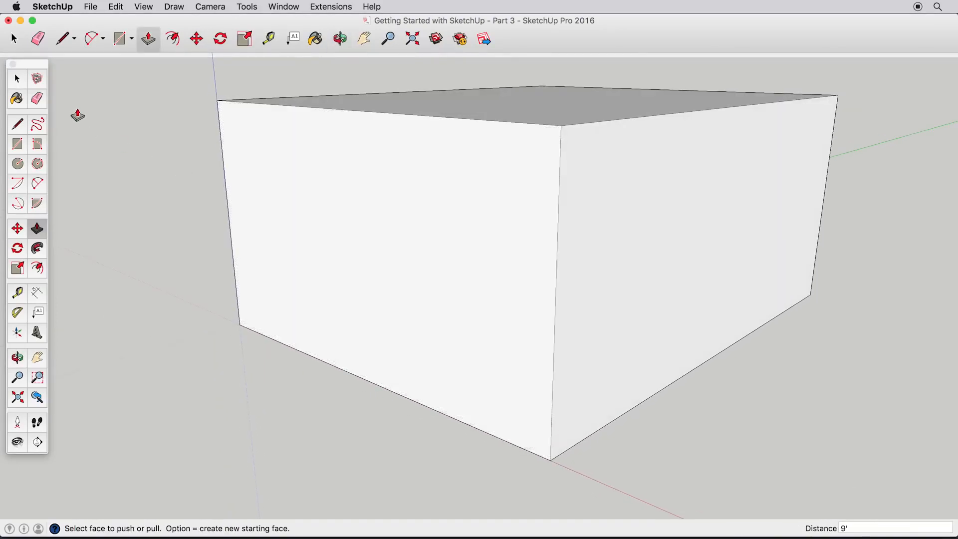
click(37, 98)
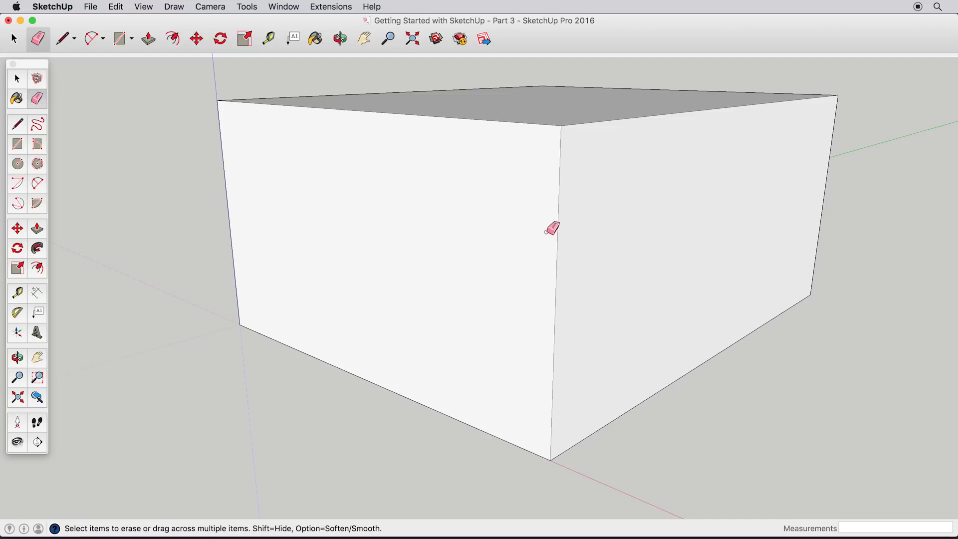
drag(553, 232, 558, 244)
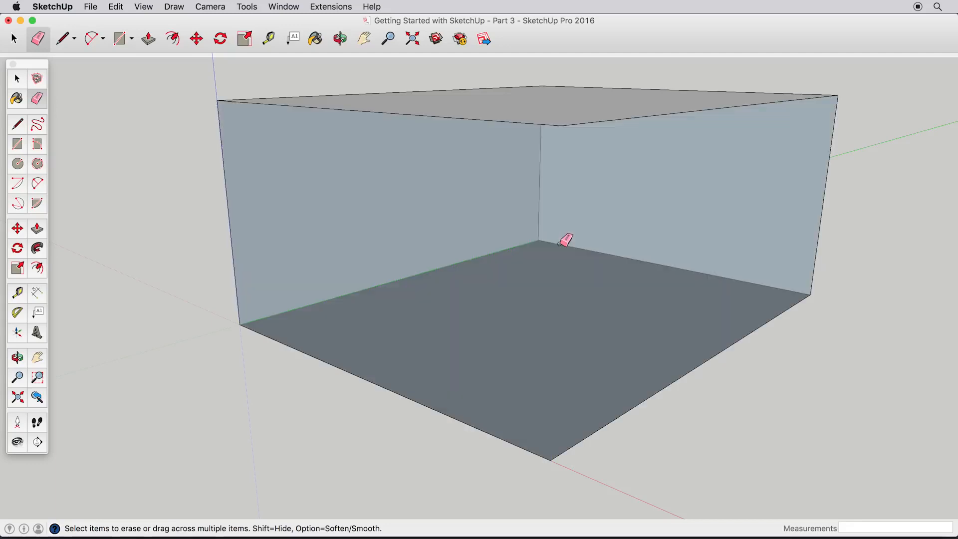
Measure the back wall's floor edge from corner to corner inside the room with the Tape Measure.
key(o)
mouse_move(551, 244)
mouse_down()
mouse_move(539, 391)
mouse_move(545, 220)
mouse_move(562, 327)
mouse_move(545, 412)
mouse_move(541, 319)
mouse_move(555, 171)
mouse_move(562, 178)
mouse_move(570, 165)
mouse_up()
key(e)
key(o)
key(e)
mouse_move(543, 257)
middle_down()
mouse_move(565, 261)
mouse_move(548, 277)
mouse_move(562, 308)
mouse_move(615, 302)
mouse_move(605, 290)
mouse_move(605, 299)
middle_up()
scroll(616, 252, up, 5)
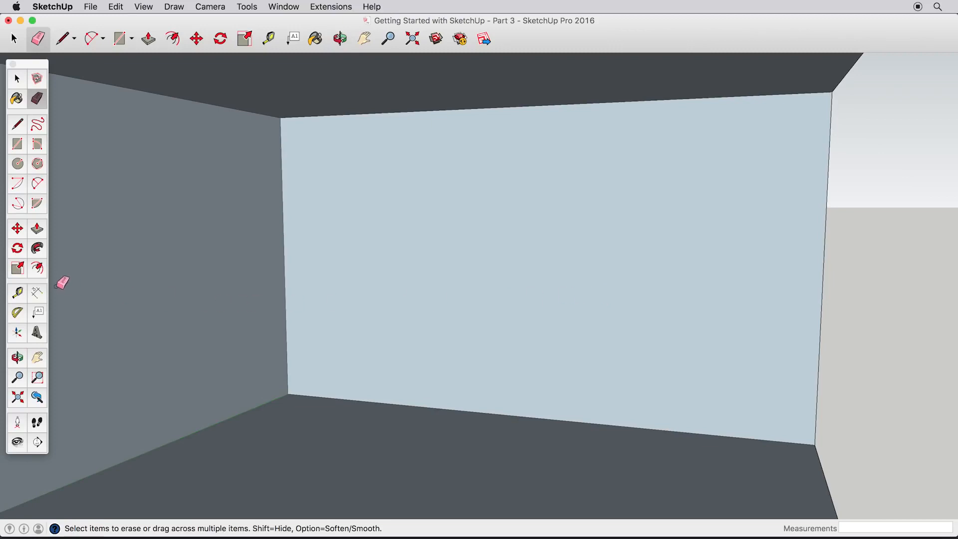
click(18, 298)
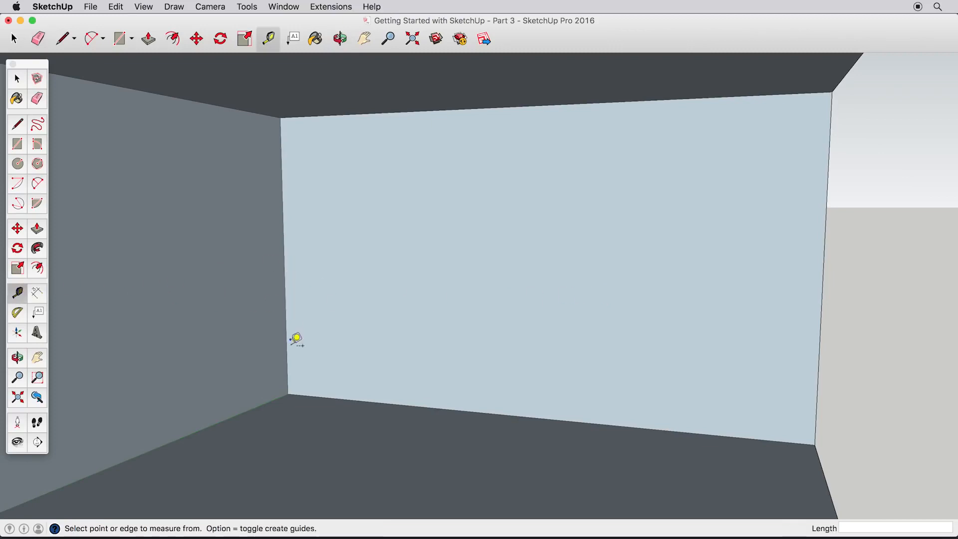
click(288, 394)
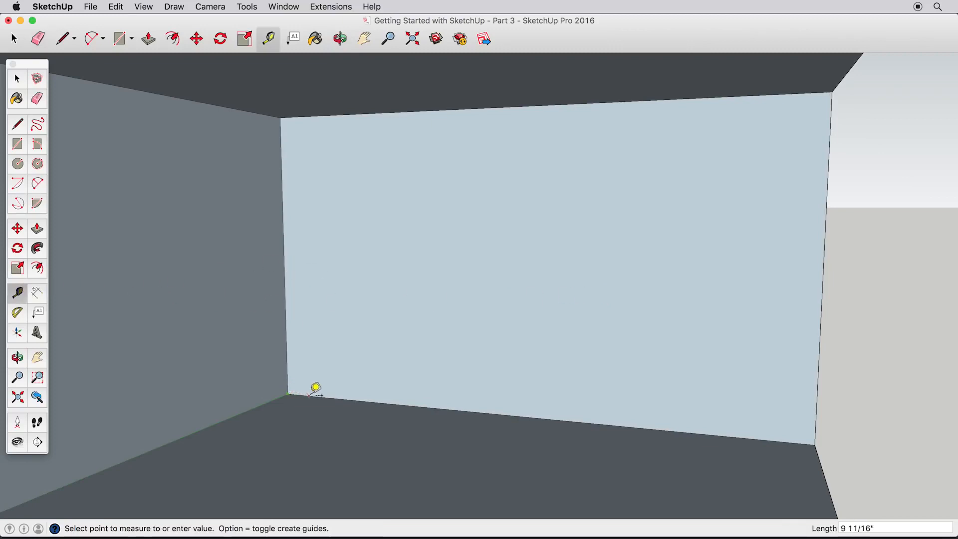
click(818, 442)
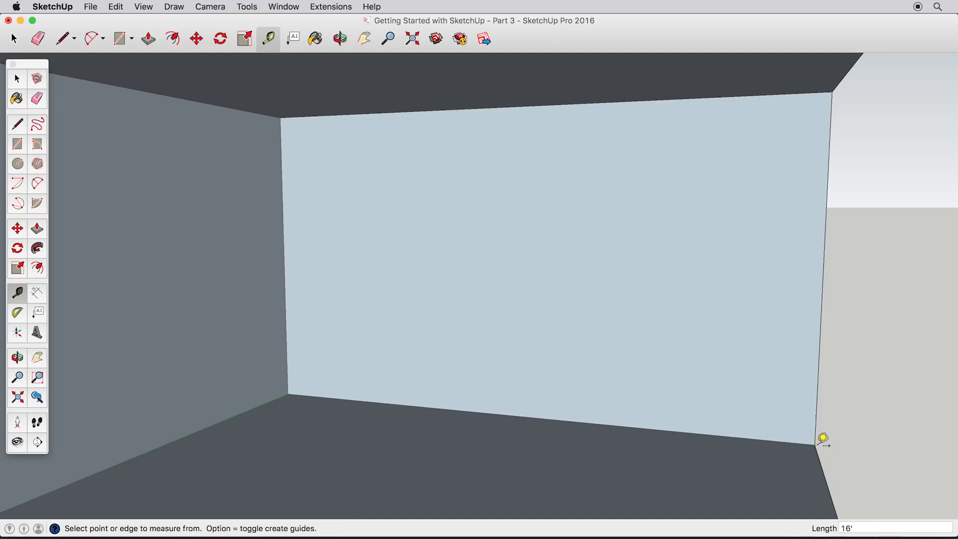
Add two vertical guides on the back wall, each 40" in from its left and right edges.
click(285, 299)
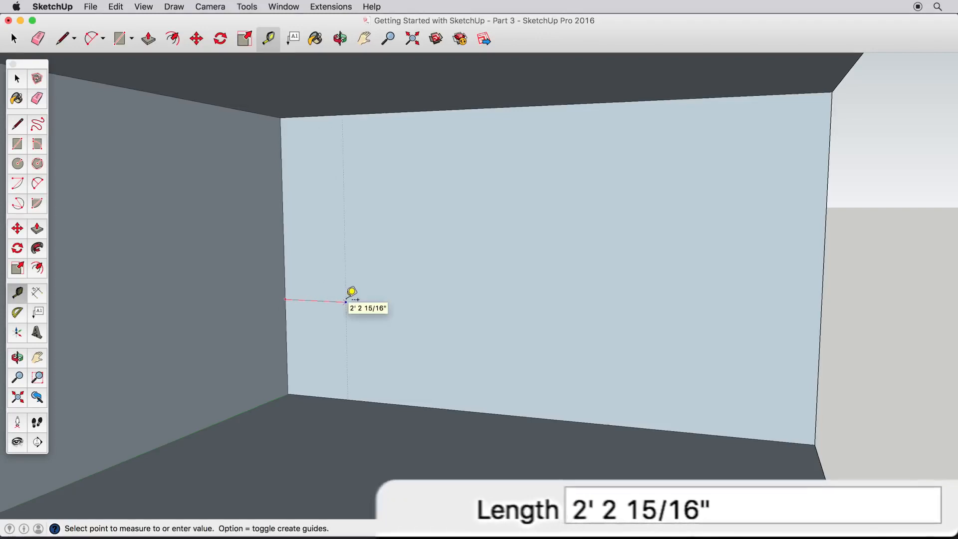
text(40)
key(Return)
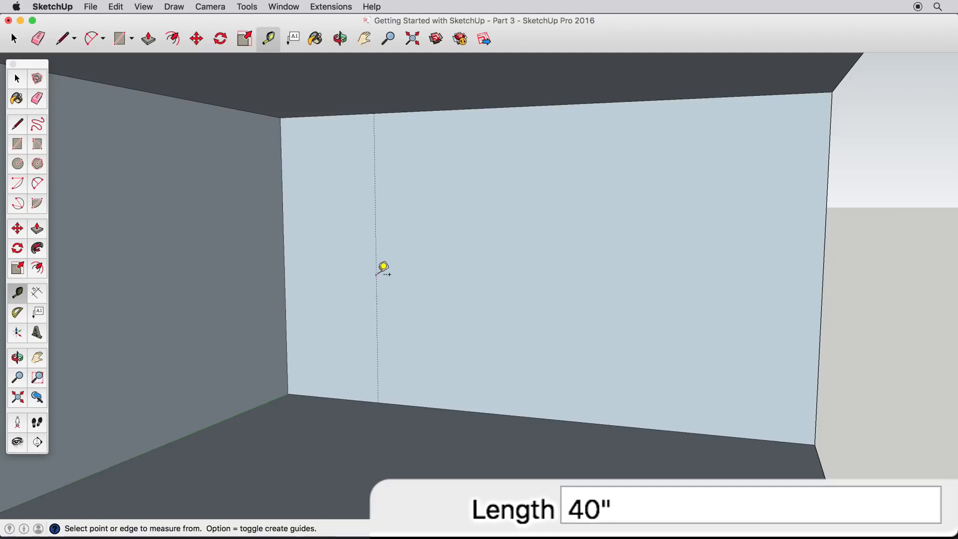
click(821, 293)
text(40)
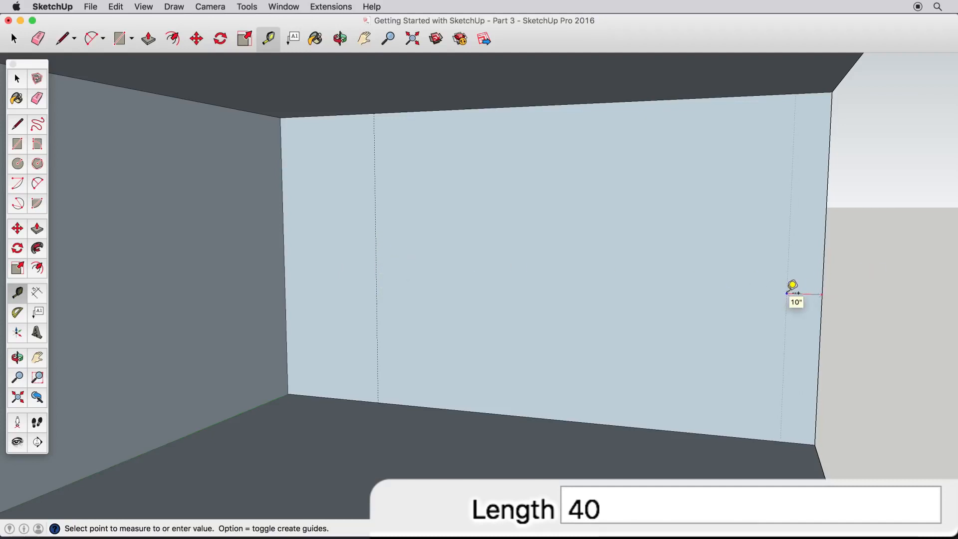
key(Return)
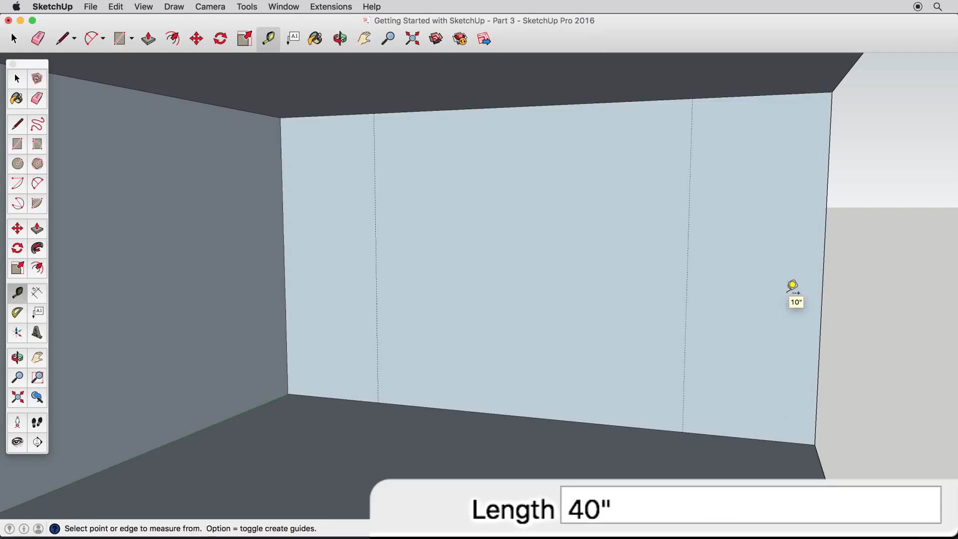
Add horizontal guides on the back wall 24" above the floor edge and 18" below the ceiling edge.
click(582, 421)
text(24)
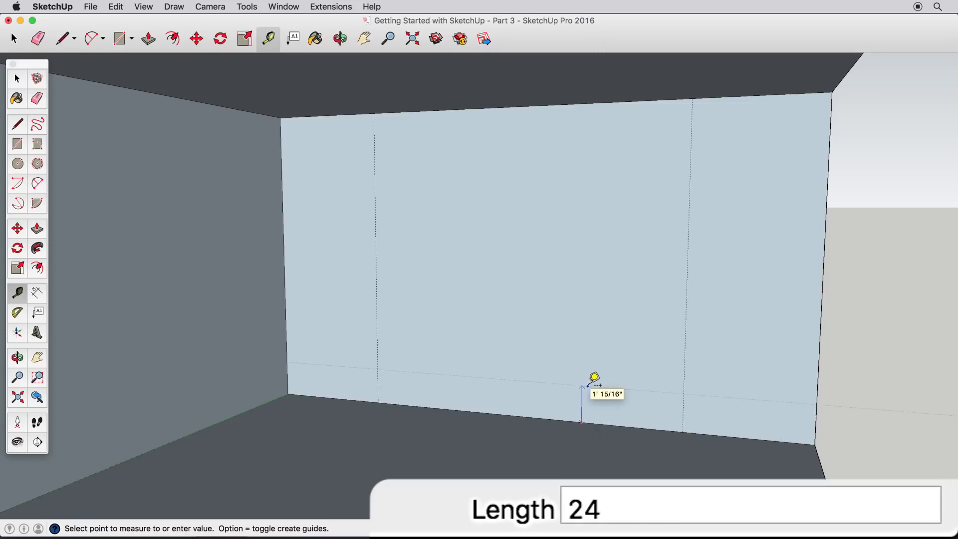
key(Return)
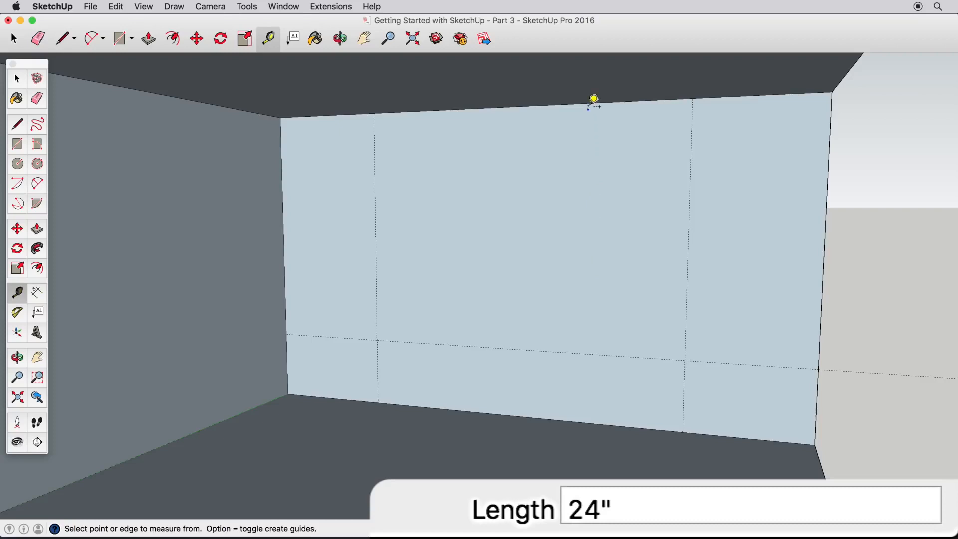
click(593, 105)
text(18)
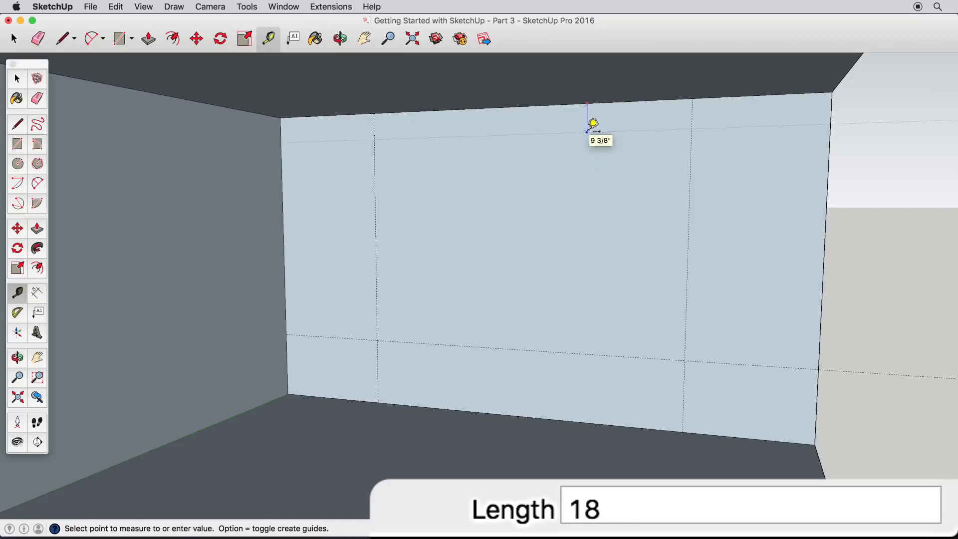
key(Return)
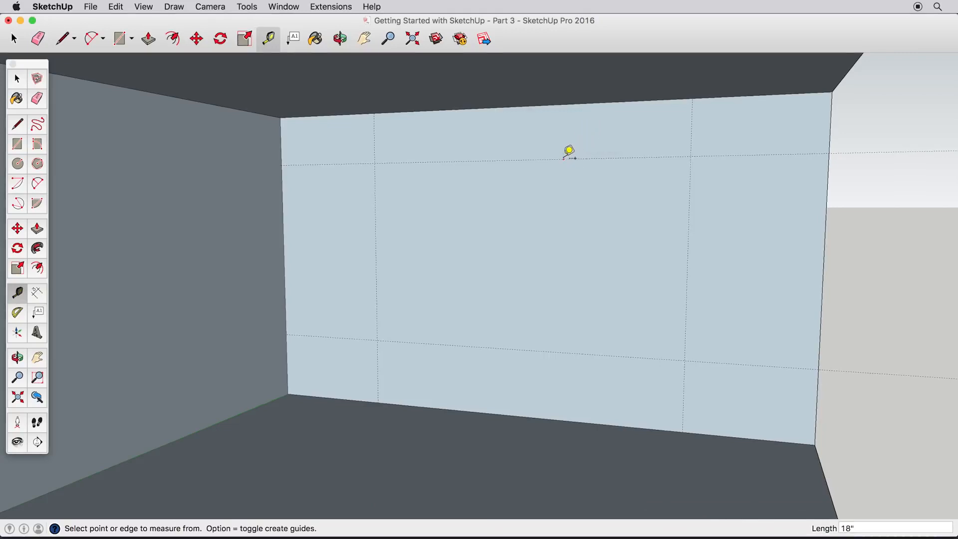
Draw three rectangles along the back wall's guides: a full-height centre panel and a middle panel on each side between the horizontal guides.
click(16, 144)
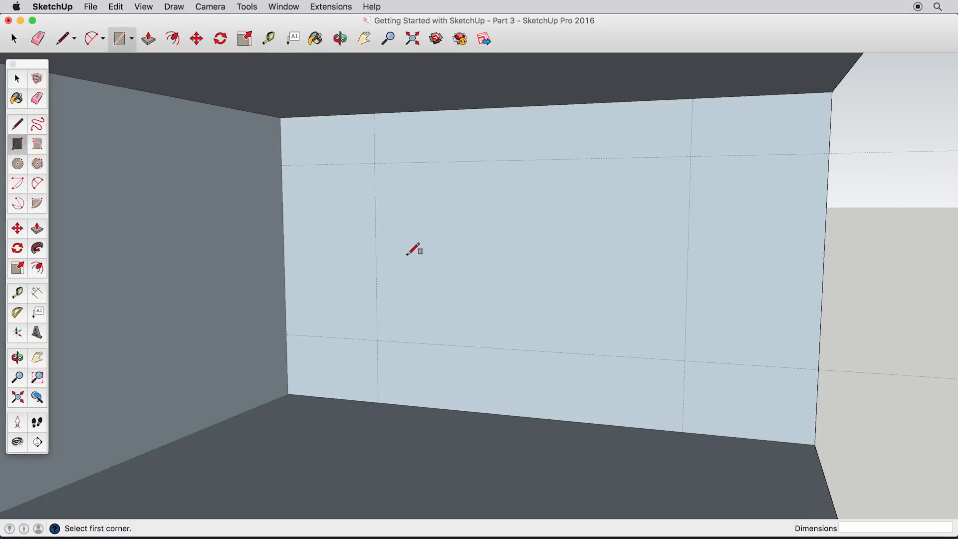
click(282, 165)
click(377, 340)
click(374, 113)
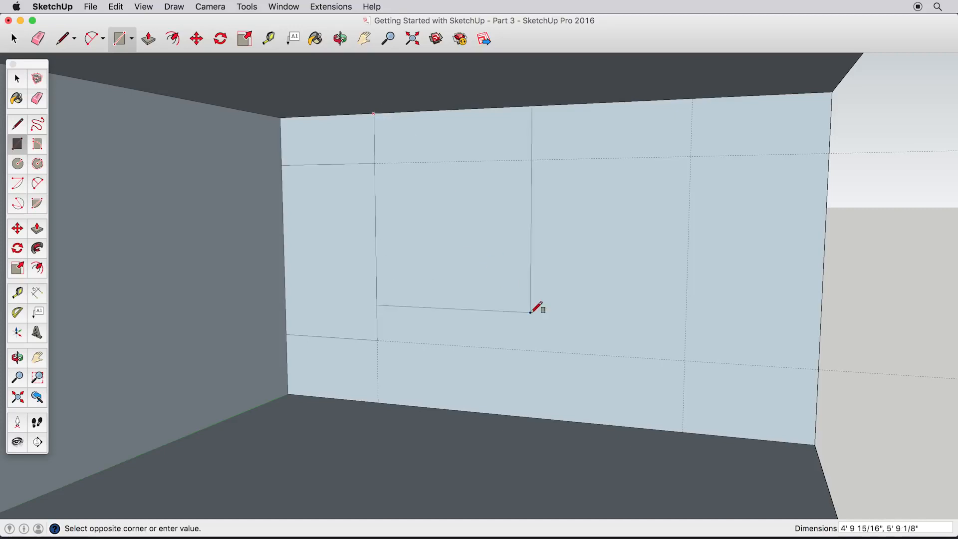
click(683, 430)
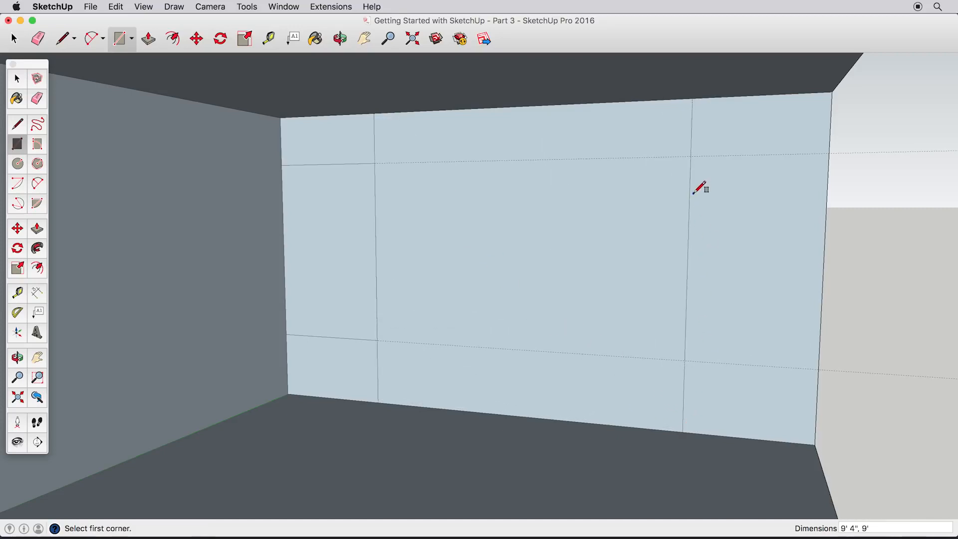
click(691, 155)
click(818, 369)
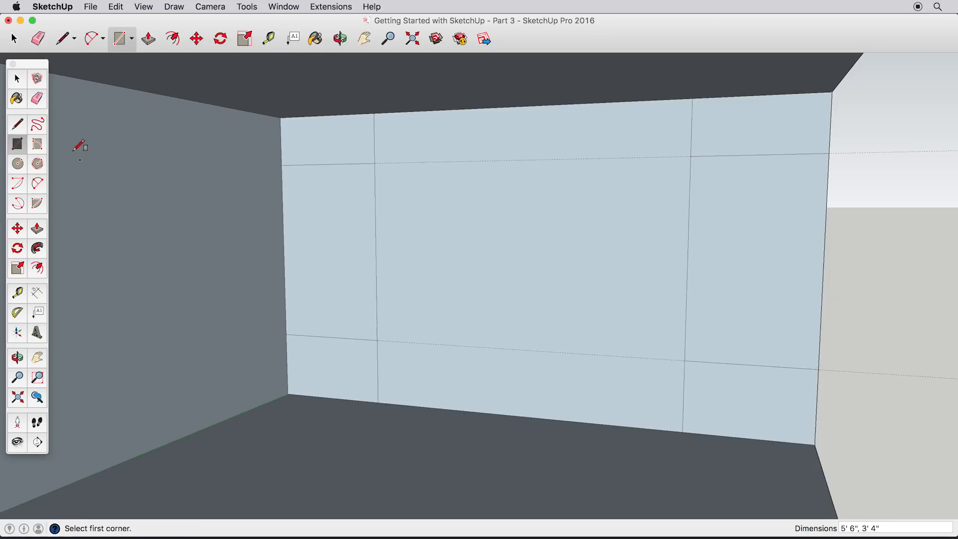
Erase the two horizontal guides on the back wall and delete all remaining guides in the model.
click(37, 99)
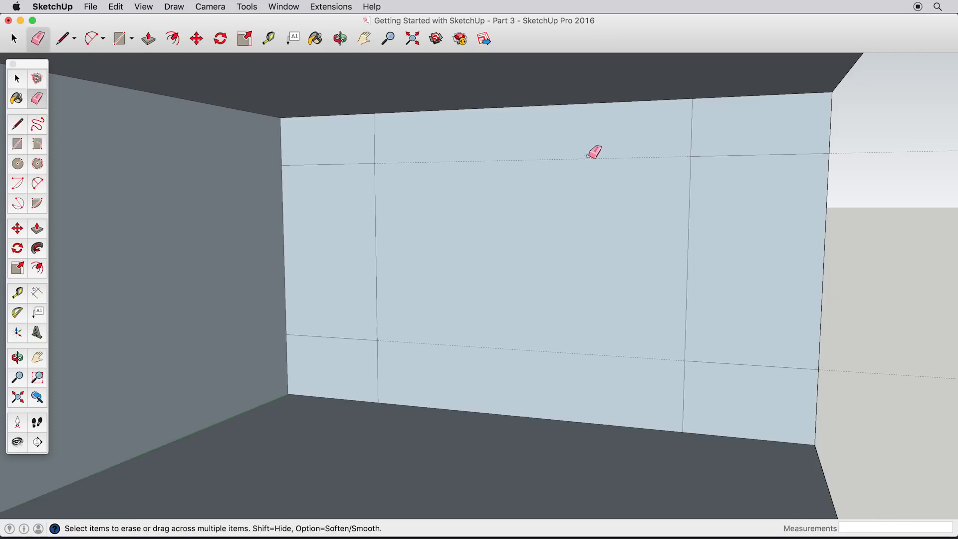
click(589, 354)
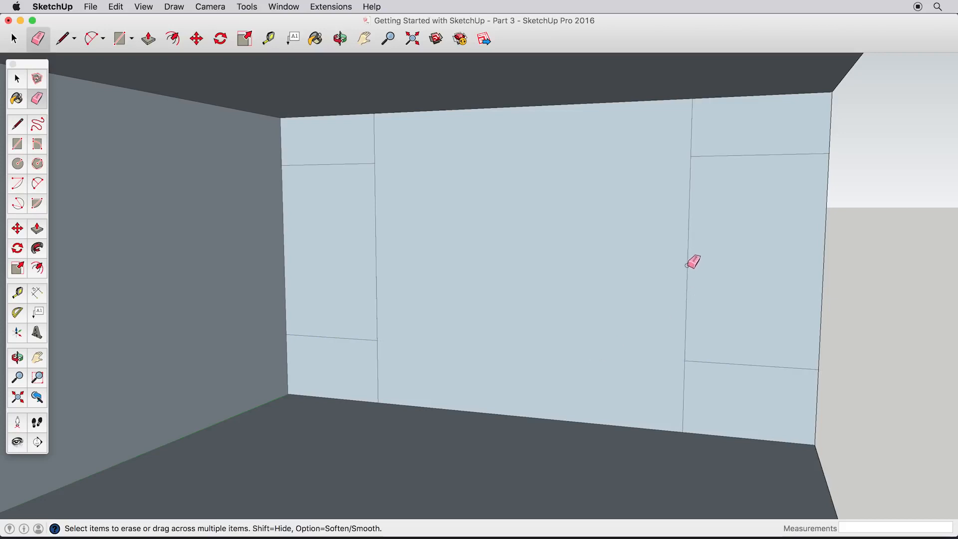
mouse_move(516, 259)
middle_down()
mouse_move(554, 247)
mouse_move(500, 250)
mouse_move(530, 248)
mouse_move(514, 264)
mouse_move(508, 255)
middle_up()
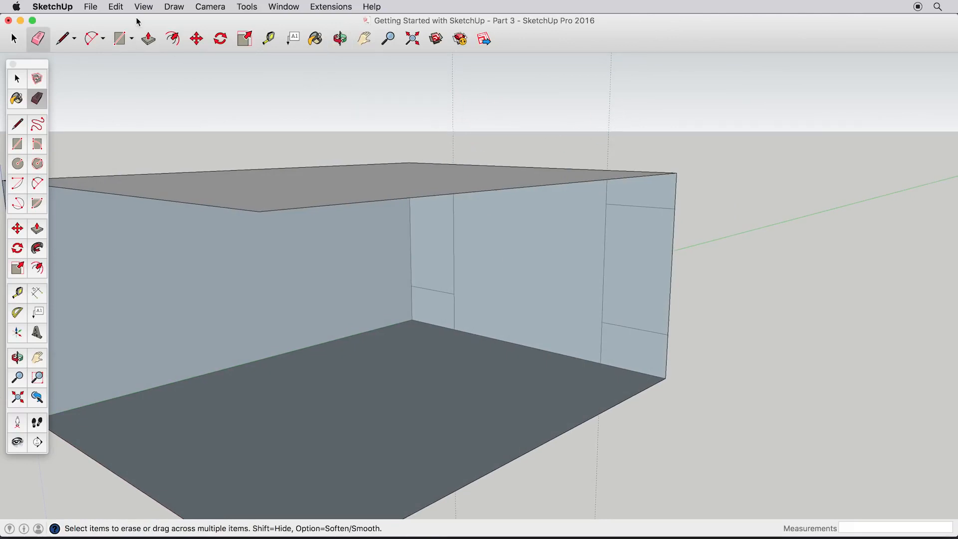
click(116, 7)
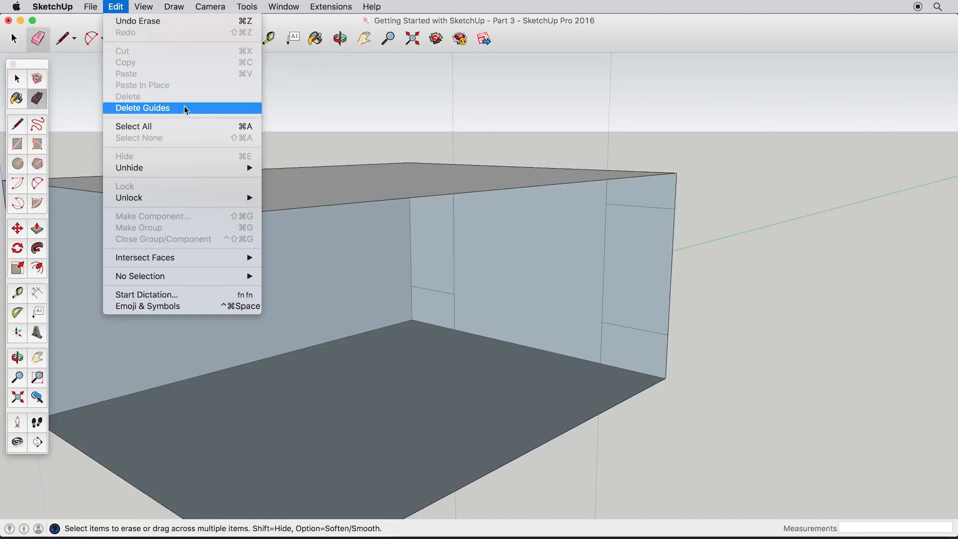
click(236, 108)
Push/Pull the back wall's full-height centre panel 24" out into the room.
scroll(541, 255, up, 10)
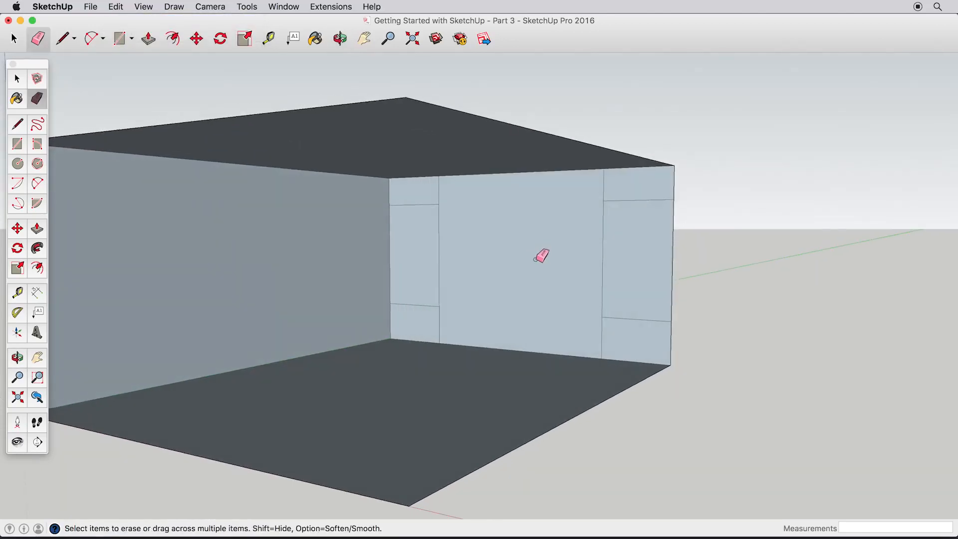
middle_drag(534, 261, 558, 262)
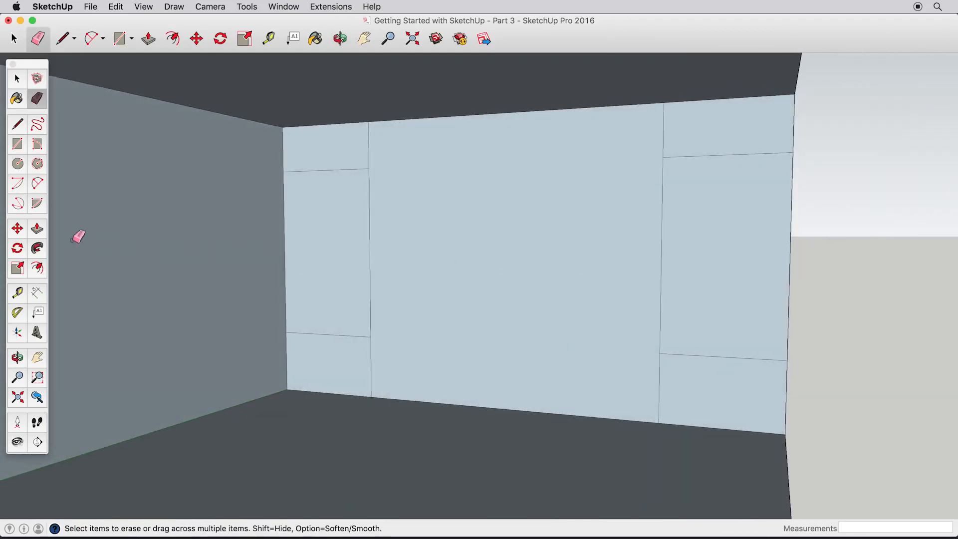
click(37, 229)
click(584, 262)
text(24")
key(Return)
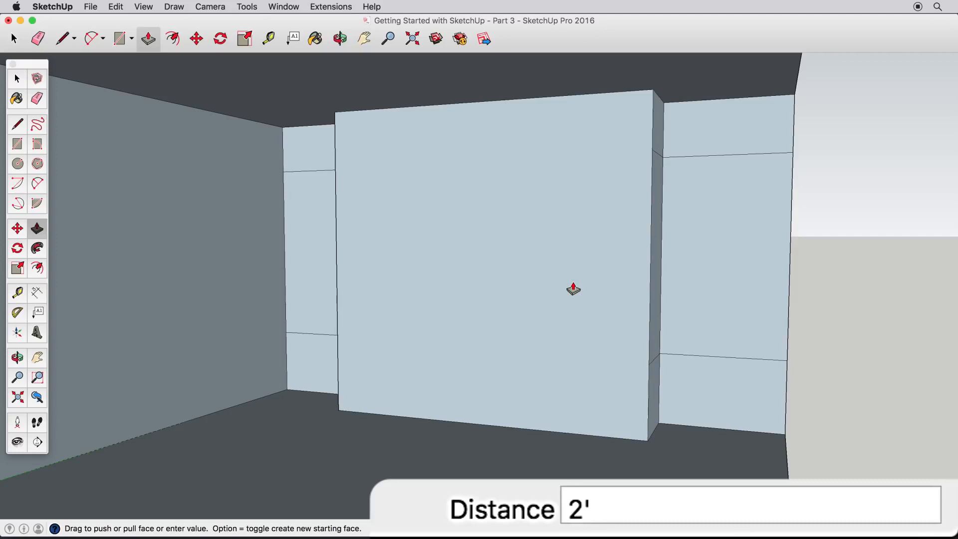
Push/Pull the lower panel to the right of the projecting centre section 18" out from the wall.
click(711, 389)
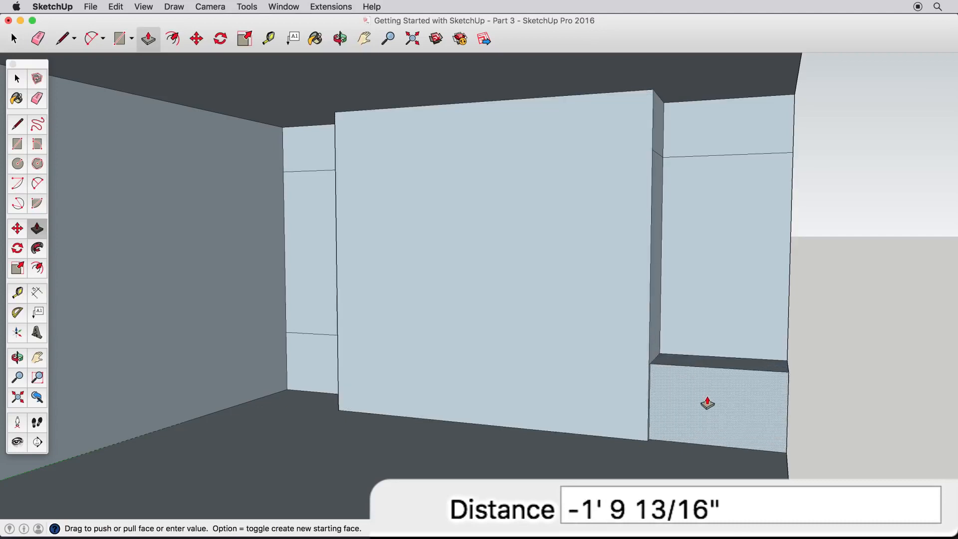
text(18)
key(Return)
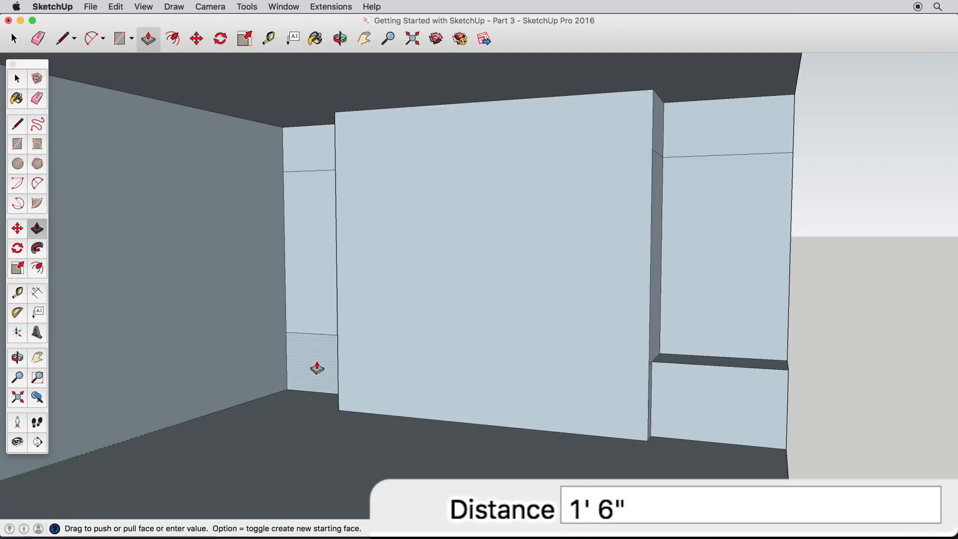
Push/Pull the lower panel to the left of the centre section out flush with the lower panel on its right.
drag(319, 365, 416, 213)
drag(343, 233, 537, 272)
mouse_move(651, 358)
mouse_down()
mouse_move(699, 391)
mouse_move(643, 343)
mouse_move(679, 385)
mouse_move(636, 348)
mouse_move(711, 399)
mouse_move(706, 405)
mouse_up()
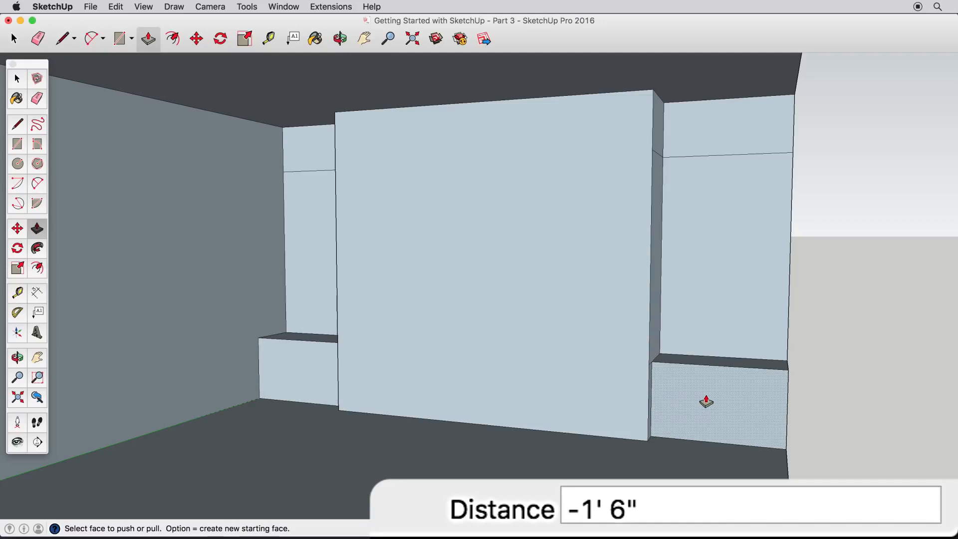
Push/Pull the upper panel to the right of the projecting centre section 12" out from the wall.
middle_drag(707, 206, 617, 209)
drag(733, 134, 715, 140)
text(12")
key(Return)
Push/Pull the upper panel to the left of the centre section out flush with the upper panel on its right.
middle_drag(468, 165, 560, 167)
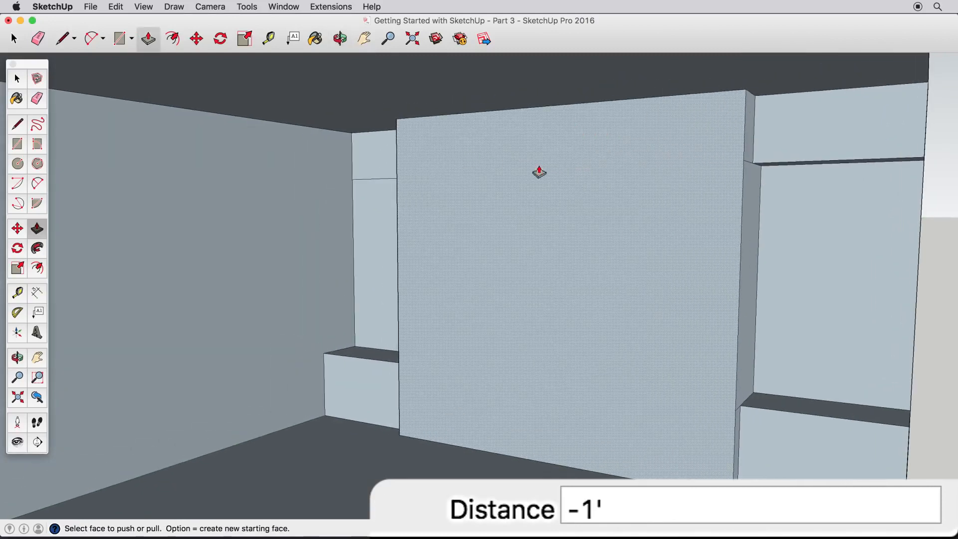
click(365, 167)
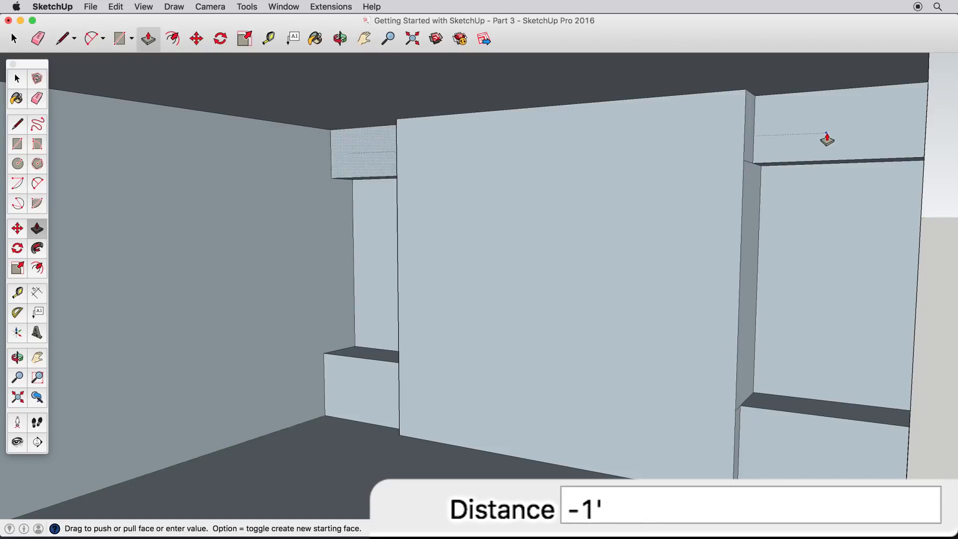
key(Escape)
click(390, 169)
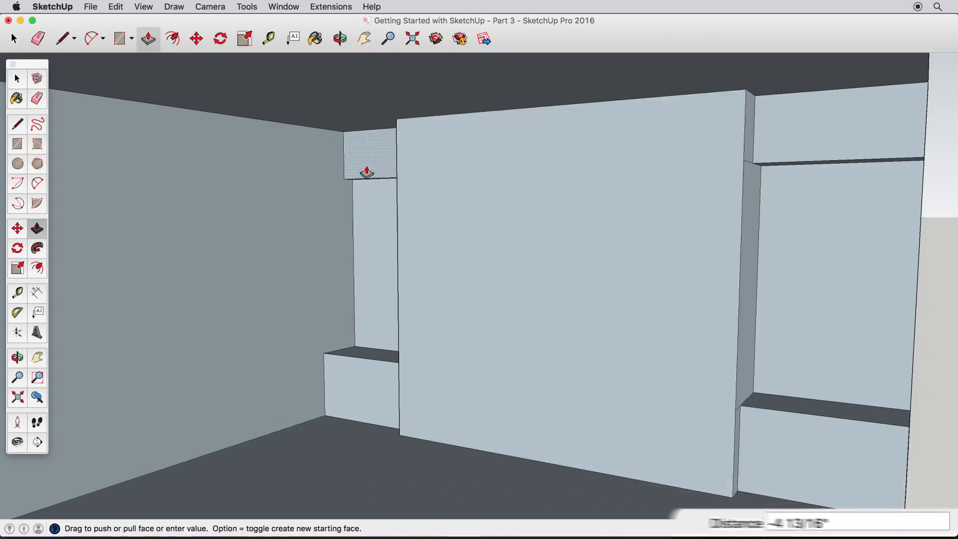
click(815, 137)
key(space)
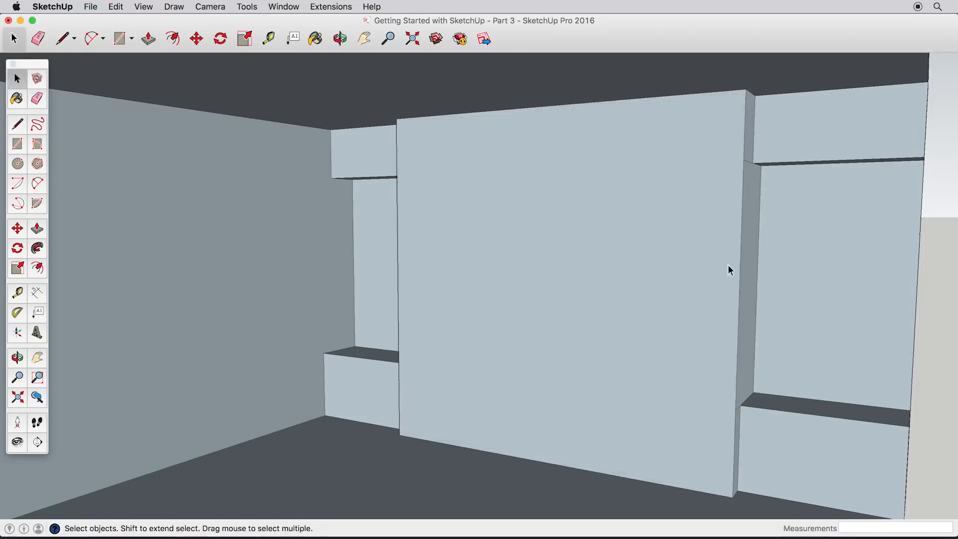
Erase the two leftover horizontal edges on the right side face of the projecting centre section.
key(o)
drag(725, 247, 489, 212)
key(space)
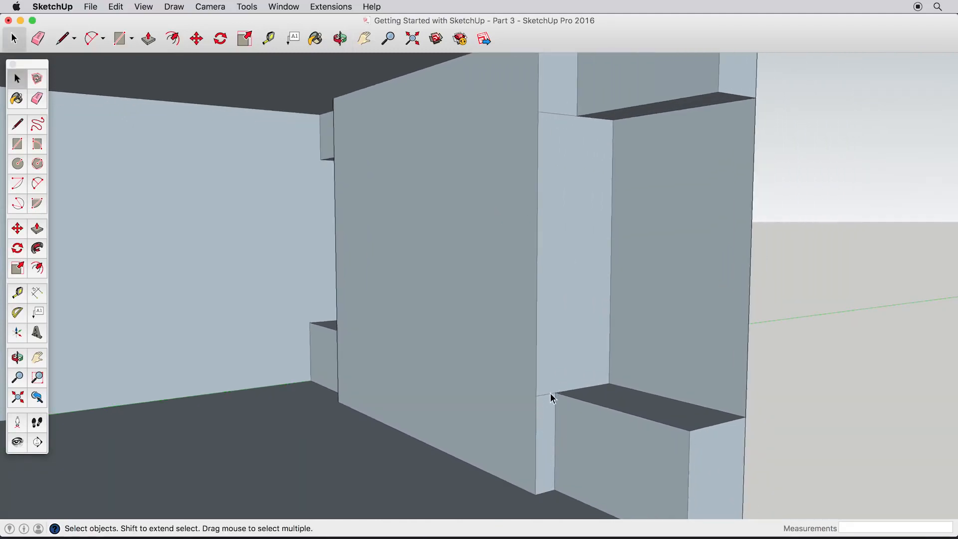
click(32, 101)
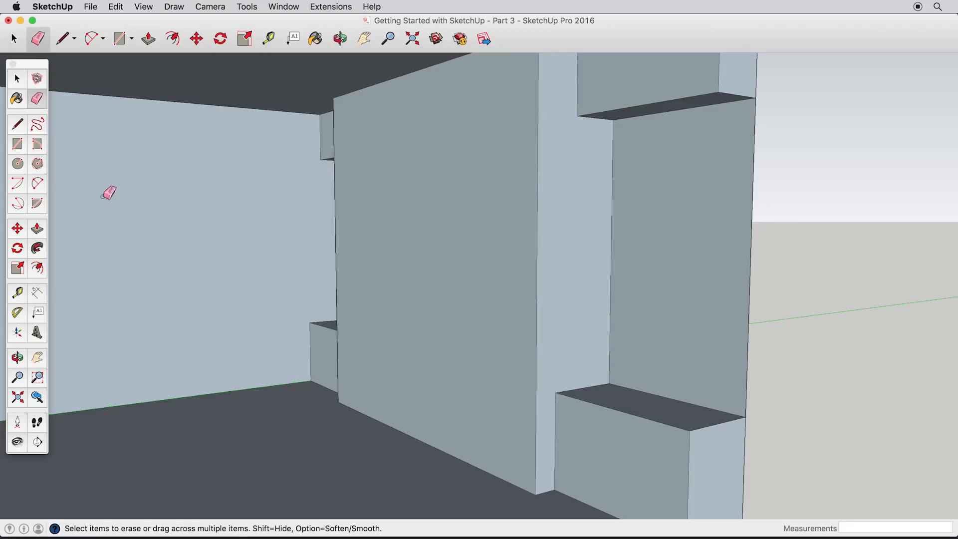
click(16, 78)
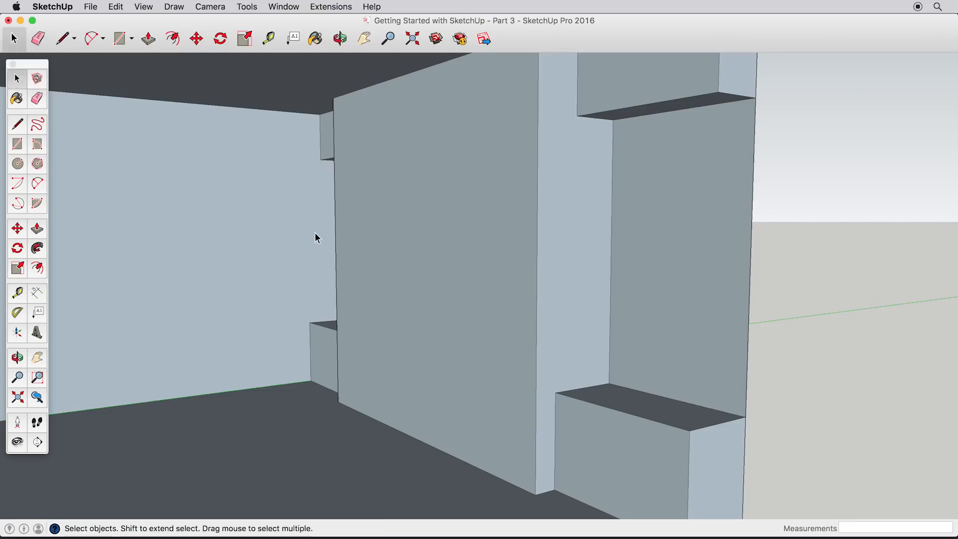
Examine the projecting centre section and the built-ins from close up, from inside the room and from outside it.
scroll(551, 402, down, 2)
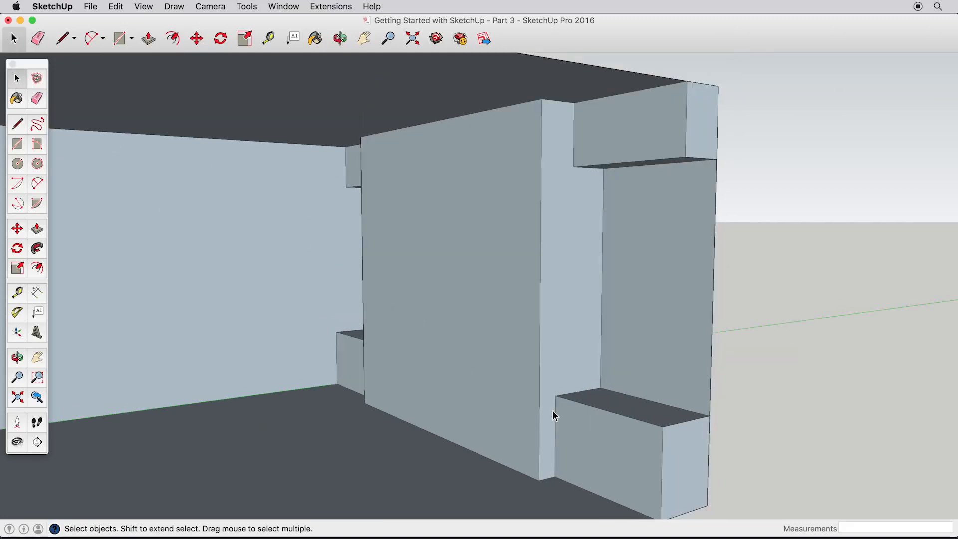
scroll(552, 406, up, 5)
scroll(550, 403, down, 2)
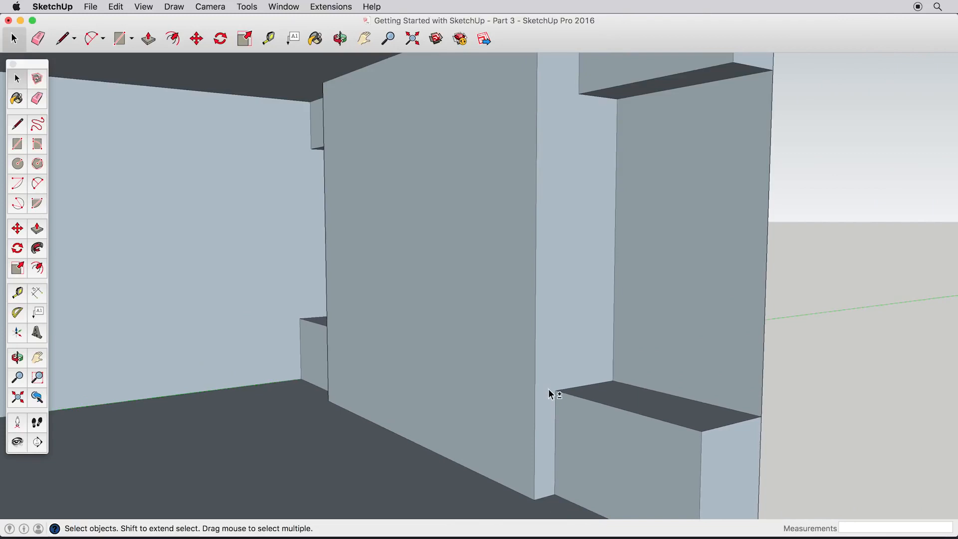
middle_drag(549, 391, 545, 402)
scroll(409, 289, up, 3)
middle_drag(522, 298, 141, 305)
shift+middle_drag(418, 158, 349, 265)
scroll(373, 285, up, 3)
scroll(261, 299, down, 5)
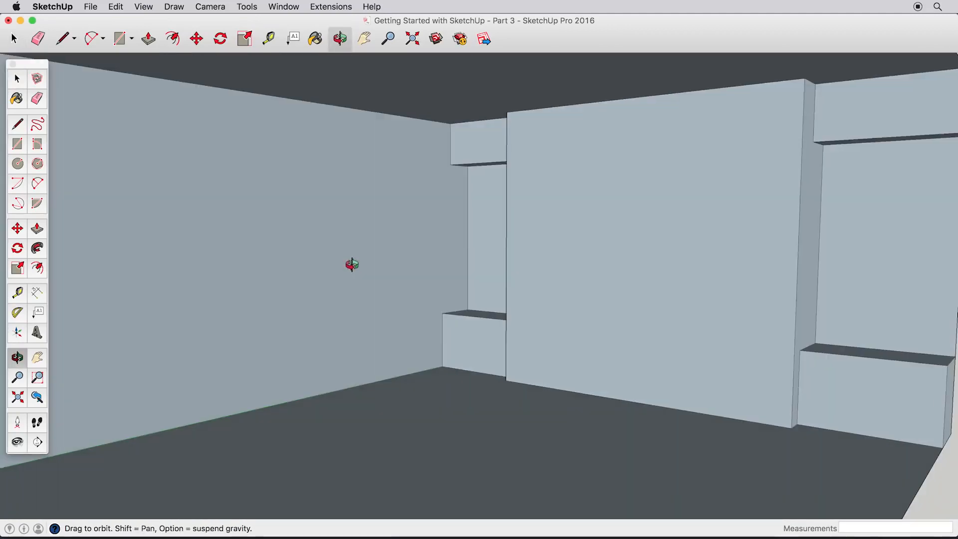
scroll(415, 269, down, 5)
mouse_move(414, 270)
middle_down()
mouse_move(471, 270)
mouse_move(402, 274)
middle_up()
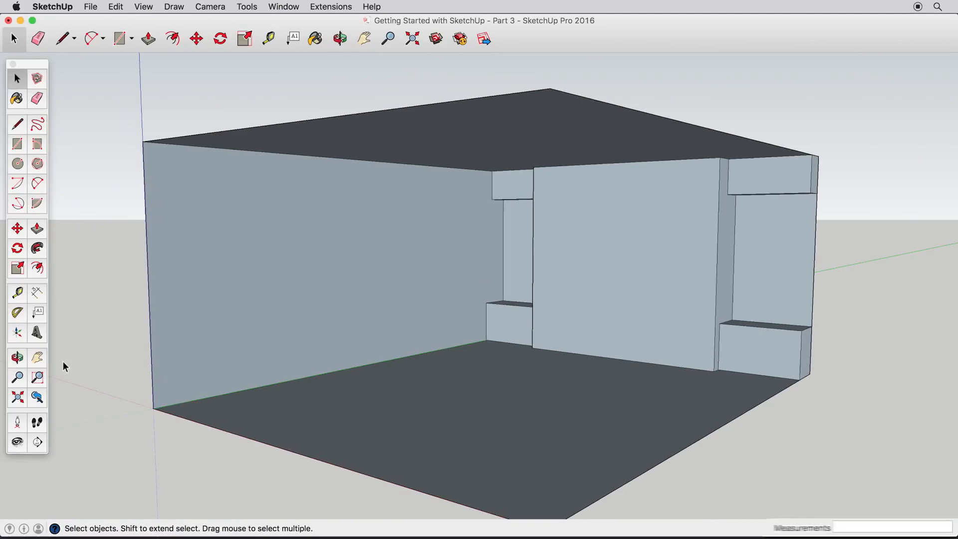
Set the camera's field of view to 50 degrees and reframe the room interior.
click(17, 376)
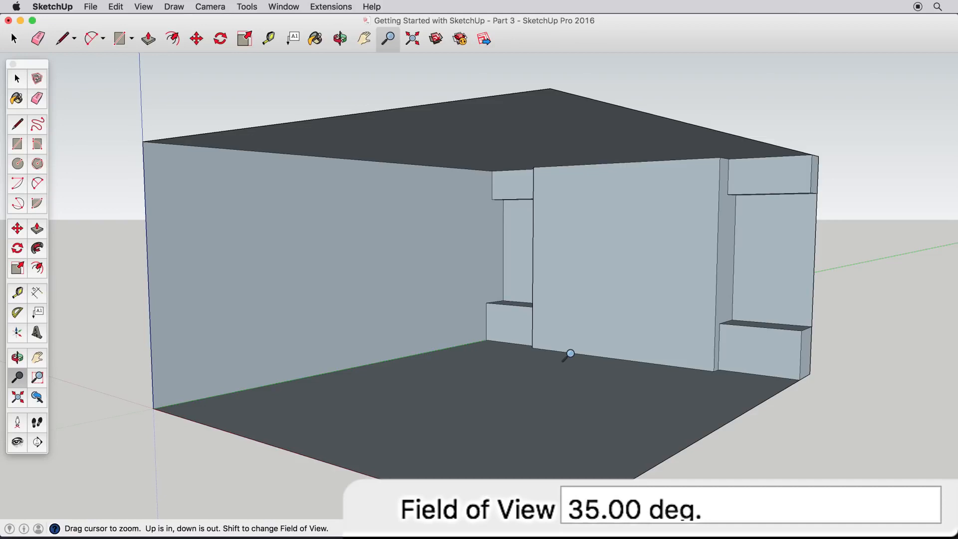
text(50)
key(Return)
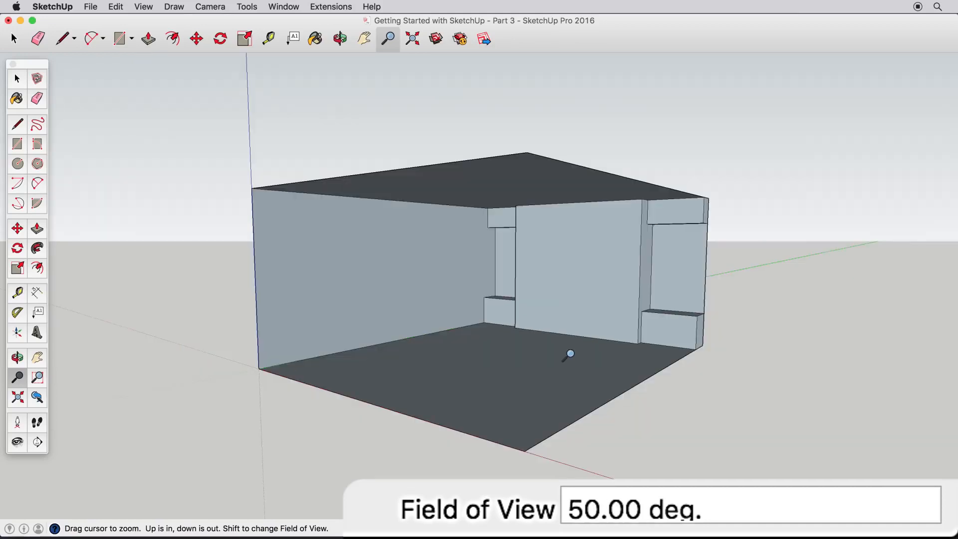
scroll(495, 287, up, 5)
scroll(499, 288, down, 2)
mouse_move(500, 288)
middle_down()
mouse_move(466, 276)
mouse_move(490, 289)
middle_up()
key(z)
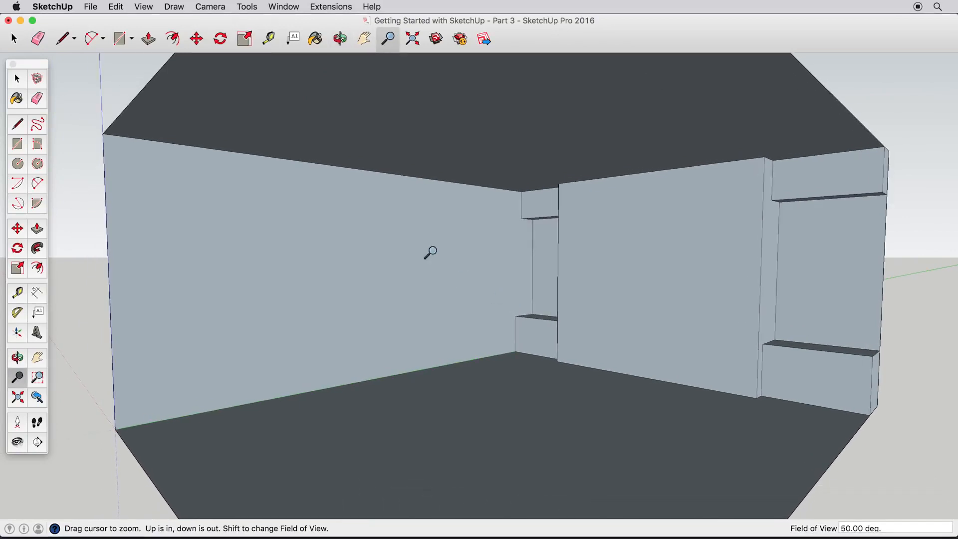
Erase the leftover edges on the left side face of the projecting centre section.
click(38, 99)
mouse_move(467, 248)
middle_down()
mouse_move(590, 272)
mouse_move(711, 276)
middle_up()
scroll(551, 273, up, 10)
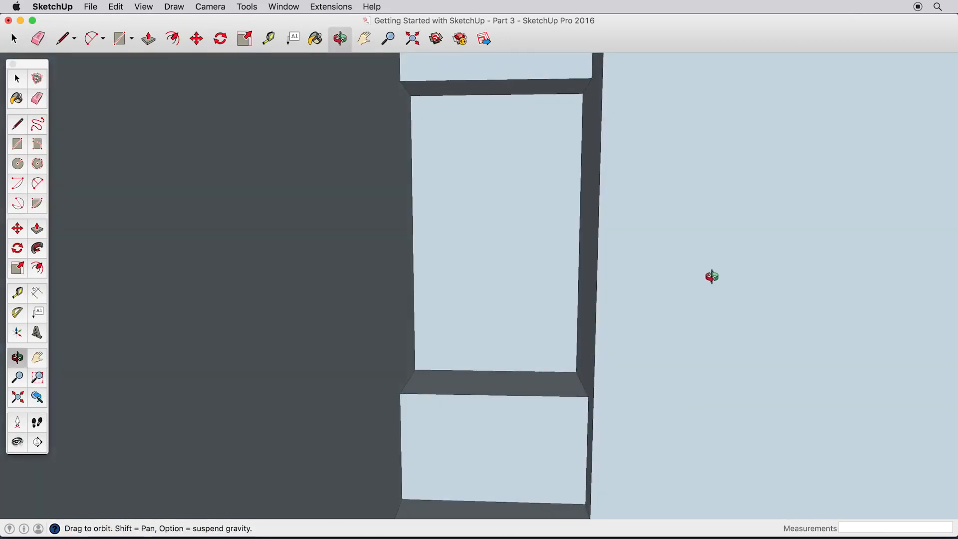
mouse_move(633, 284)
middle_down()
mouse_move(673, 285)
mouse_move(675, 294)
mouse_move(631, 204)
middle_up()
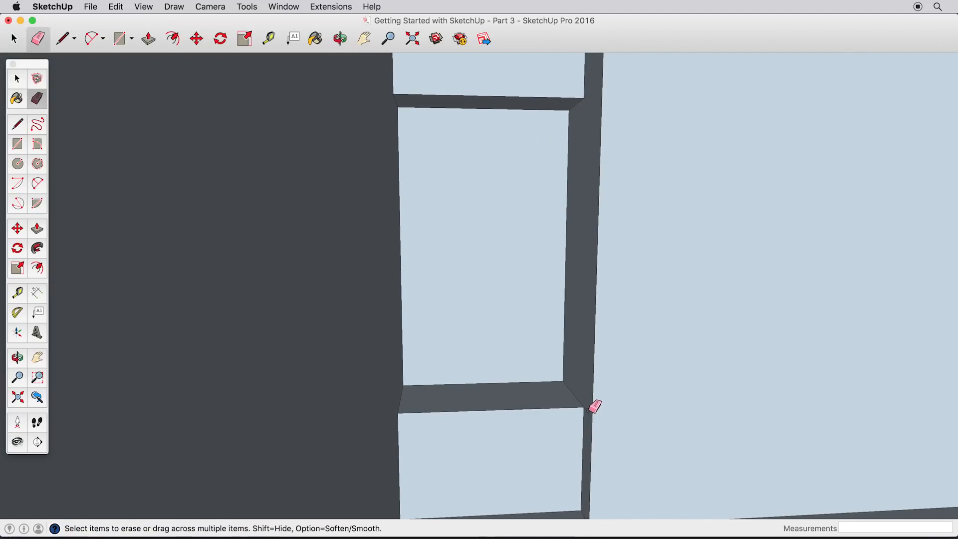
Place a vertical guide on the left wall 5' from the corner with the back wall.
scroll(573, 374, down, 5)
mouse_move(579, 367)
middle_down()
mouse_move(620, 342)
mouse_move(569, 277)
mouse_move(642, 272)
mouse_move(584, 280)
mouse_move(627, 293)
mouse_move(596, 290)
mouse_move(613, 295)
middle_up()
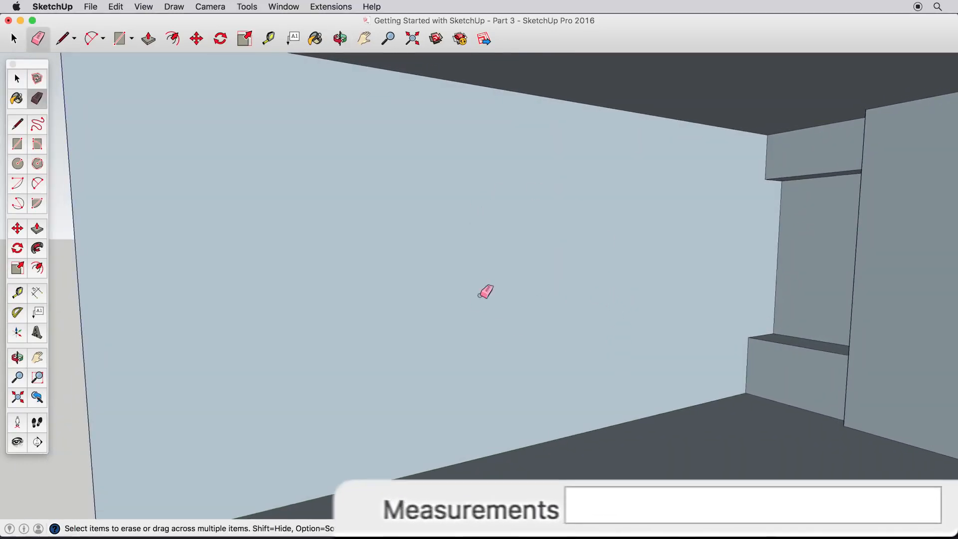
click(18, 292)
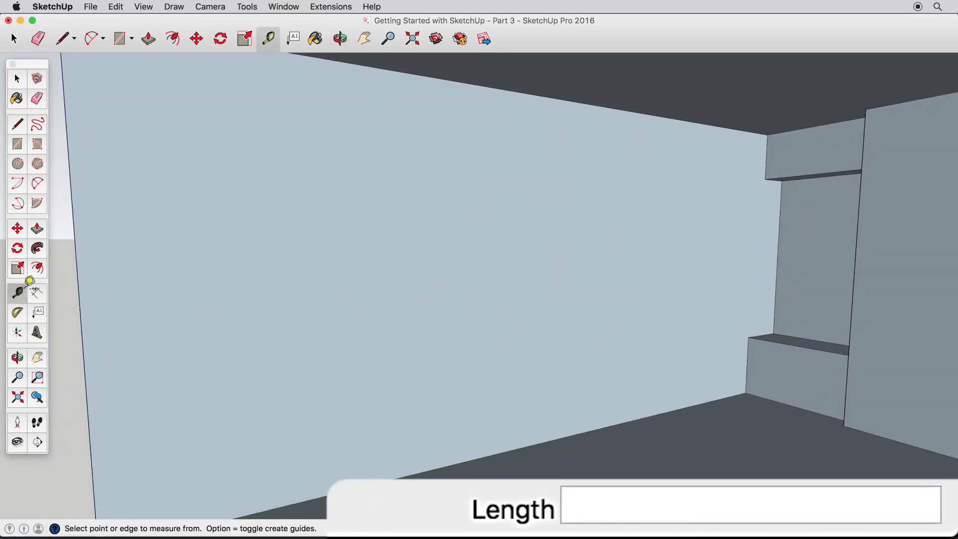
click(778, 256)
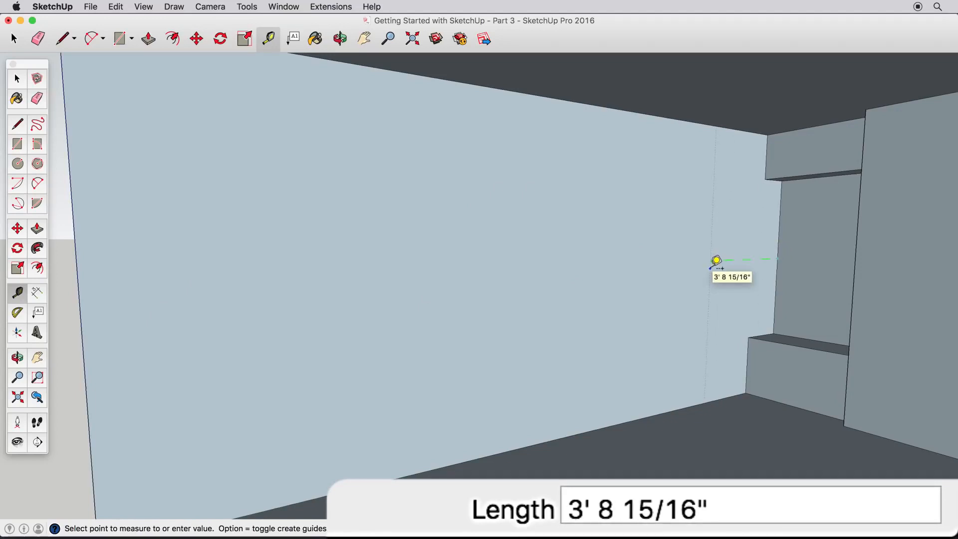
text(5')
key(Return)
Place a second vertical guide on the left wall 30" from the first, on the side away from the back wall.
middle_drag(703, 270, 665, 271)
click(658, 274)
text(30)
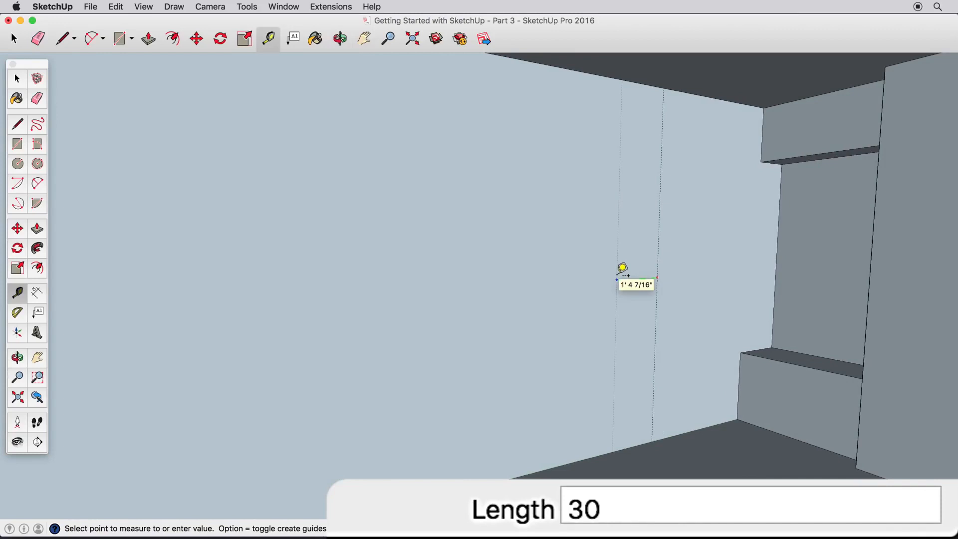
key(Return)
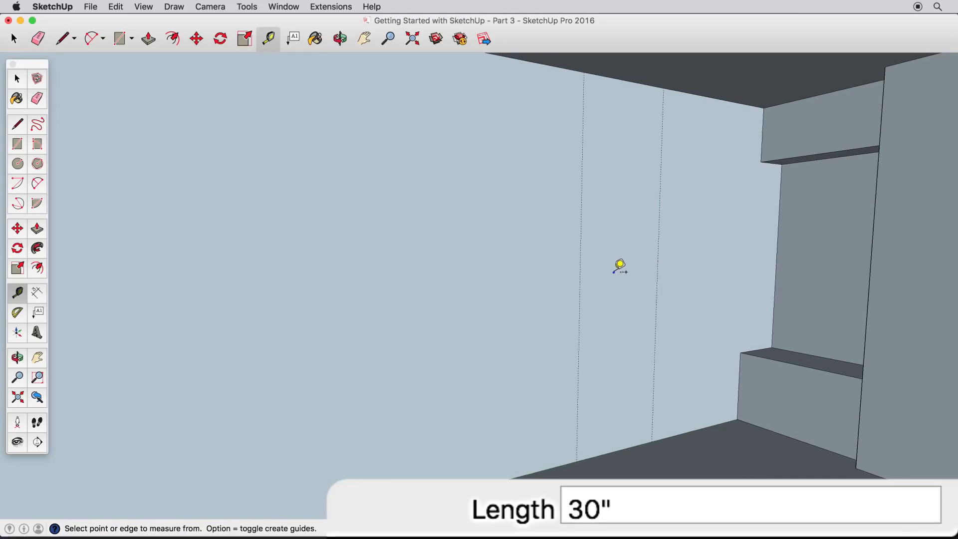
Place horizontal guides on the left wall 2' above the floor and 1' 6" below the ceiling, aligned with the built-ins' edges.
click(537, 470)
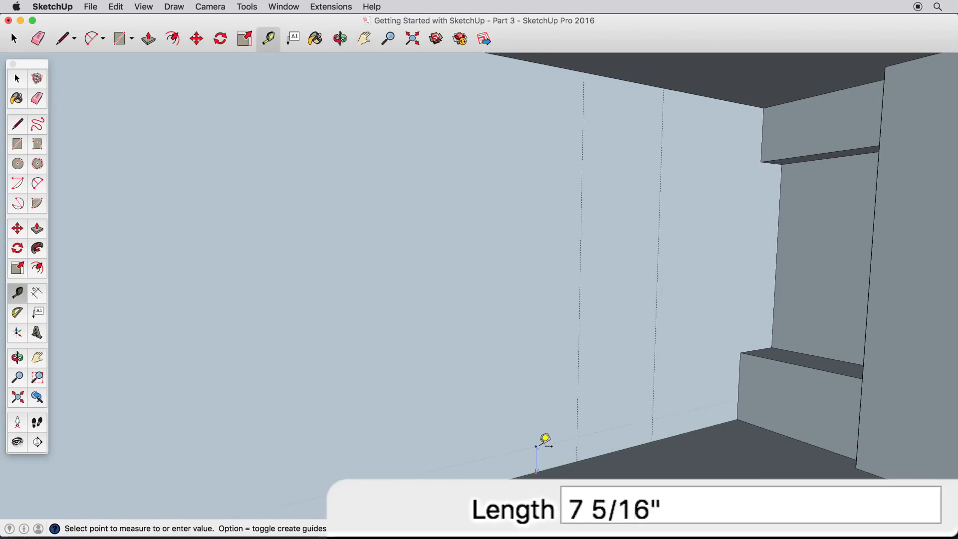
click(748, 350)
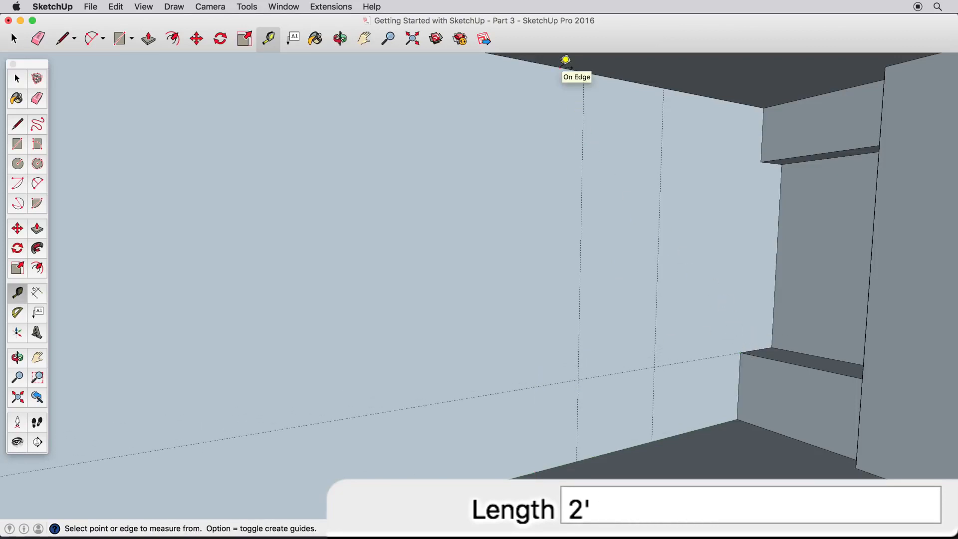
click(561, 67)
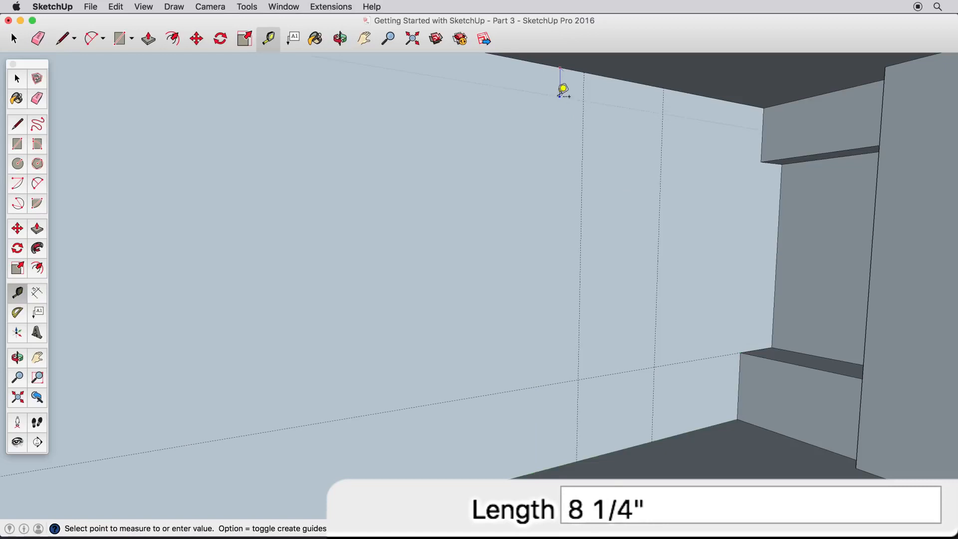
click(767, 153)
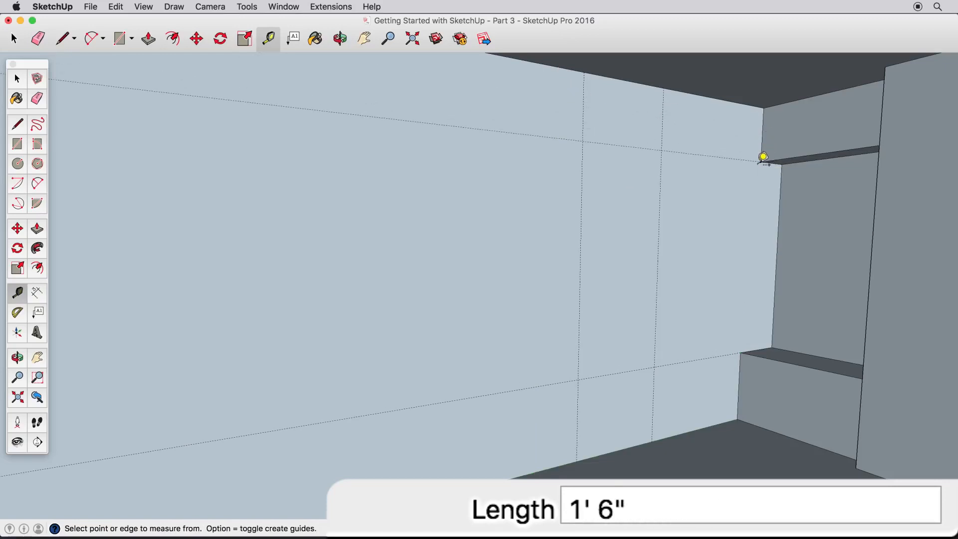
Draw a window rectangle on the left wall between the intersections of the two vertical and two horizontal guides.
click(17, 143)
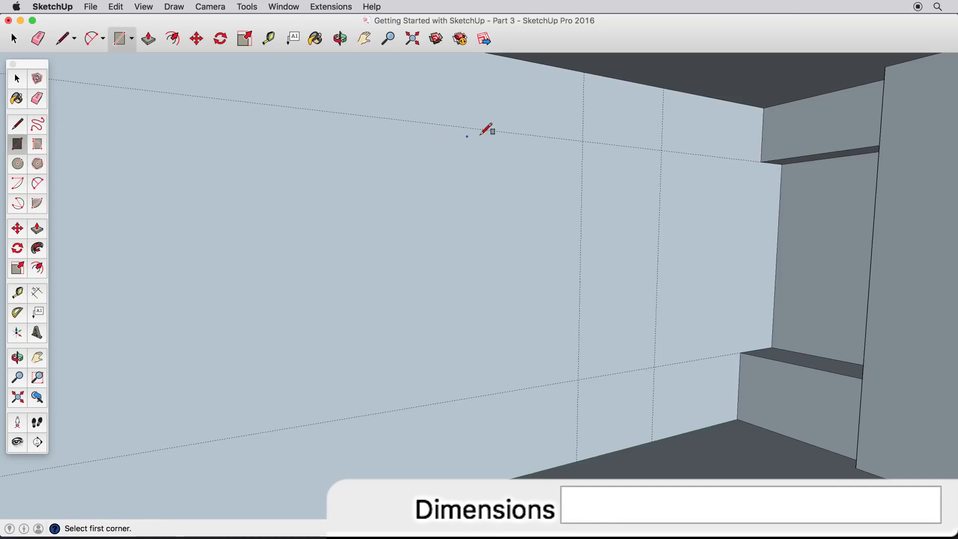
click(582, 141)
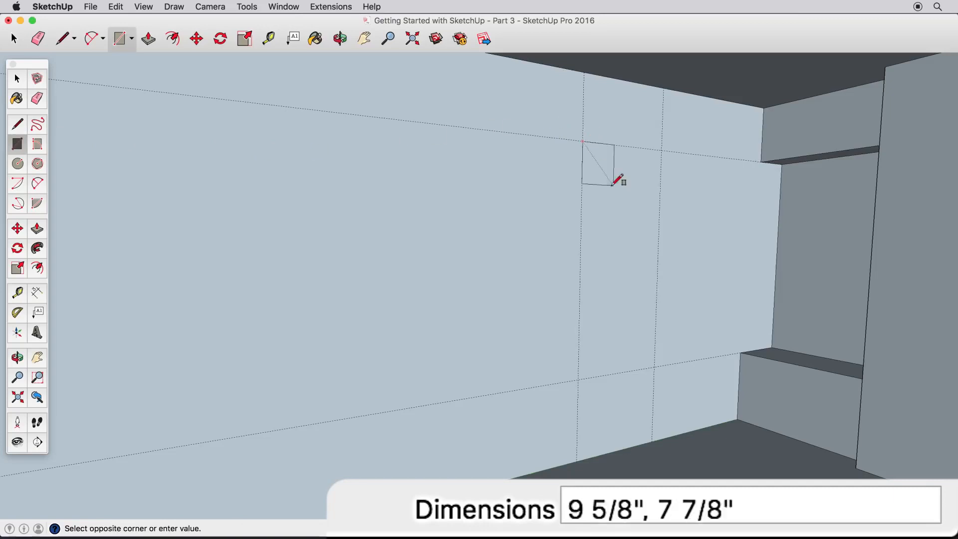
click(654, 367)
middle_drag(655, 367, 647, 349)
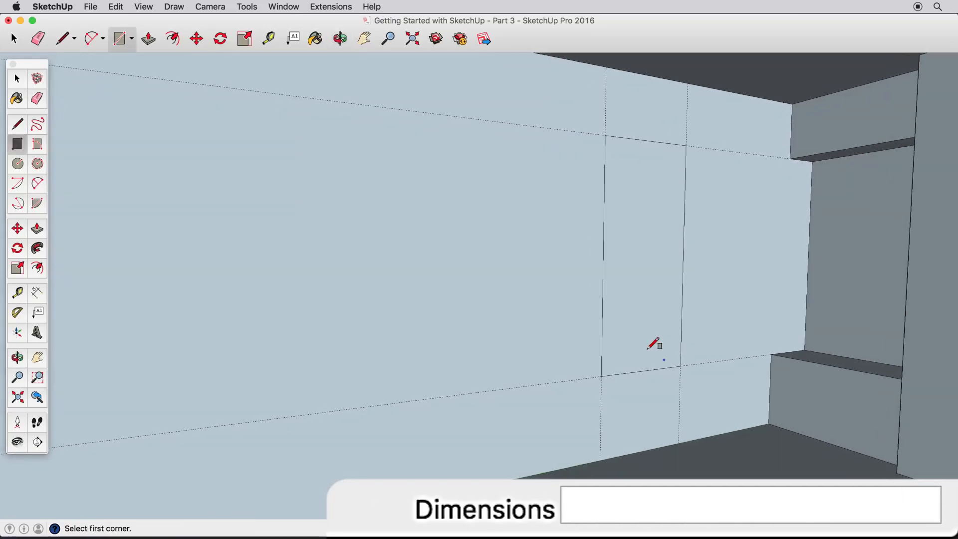
Place a vertical guide 18" from the window rectangle's edge farther from the back wall.
click(25, 292)
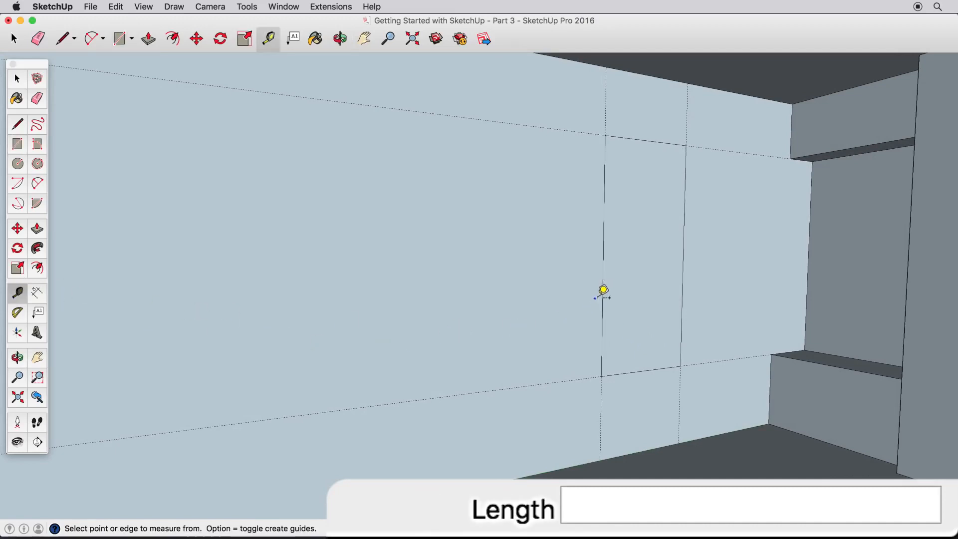
click(607, 296)
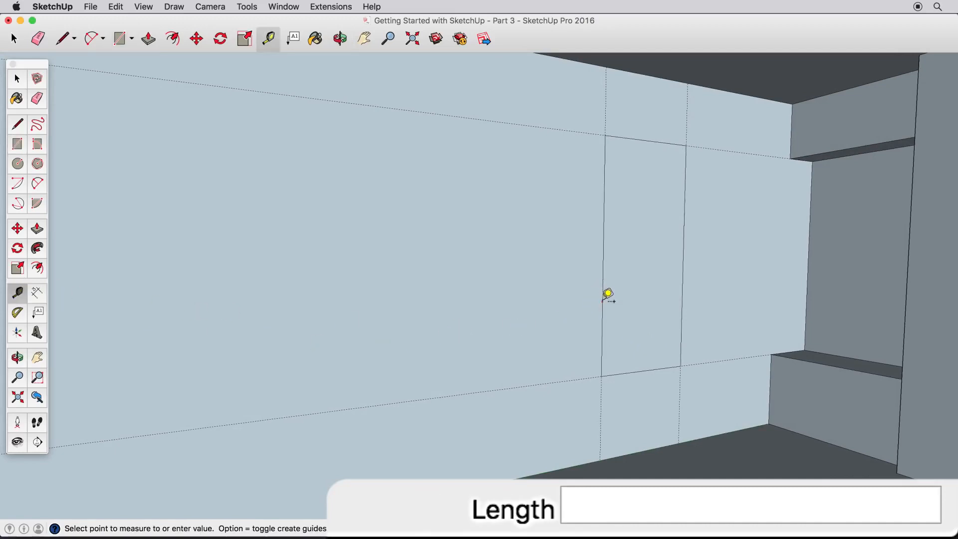
text(18)
key(Return)
middle_drag(571, 295, 571, 298)
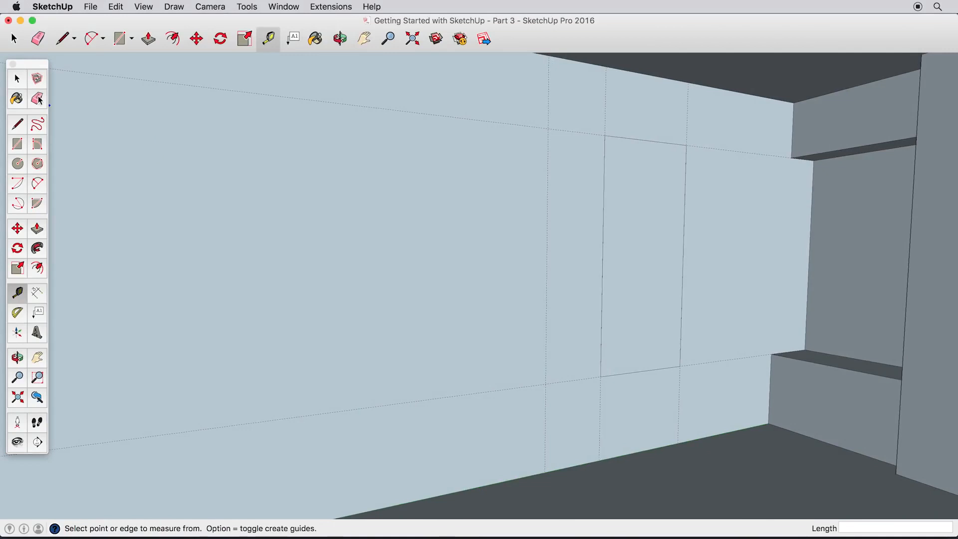
Copy the window rectangle along the left wall so its lower corner nearer the back wall lands on the 18" guide intersection.
click(17, 78)
click(631, 241)
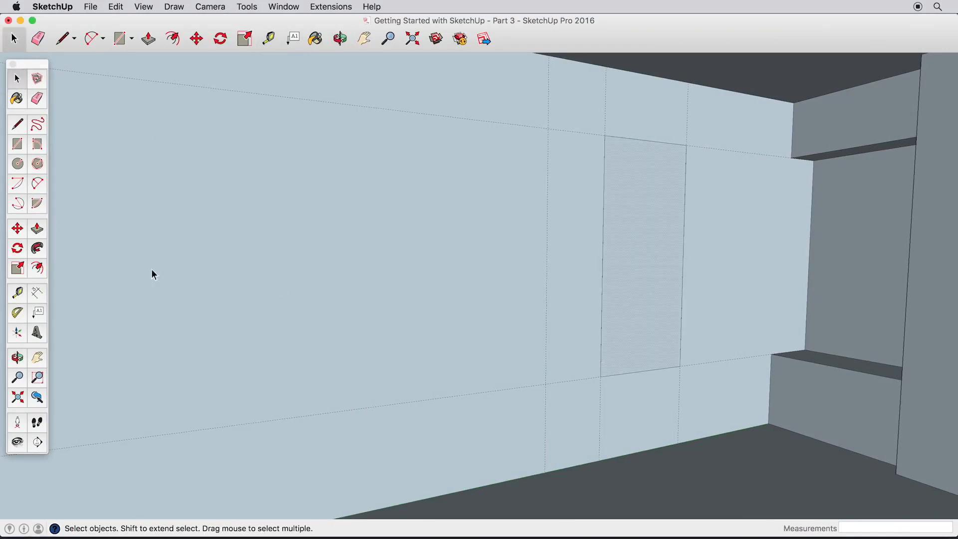
click(16, 228)
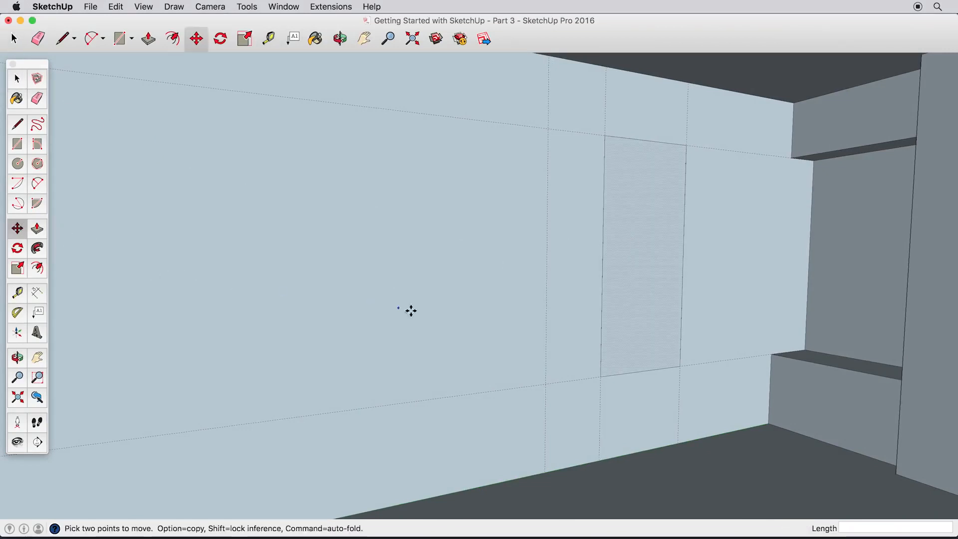
middle_drag(586, 364, 570, 360)
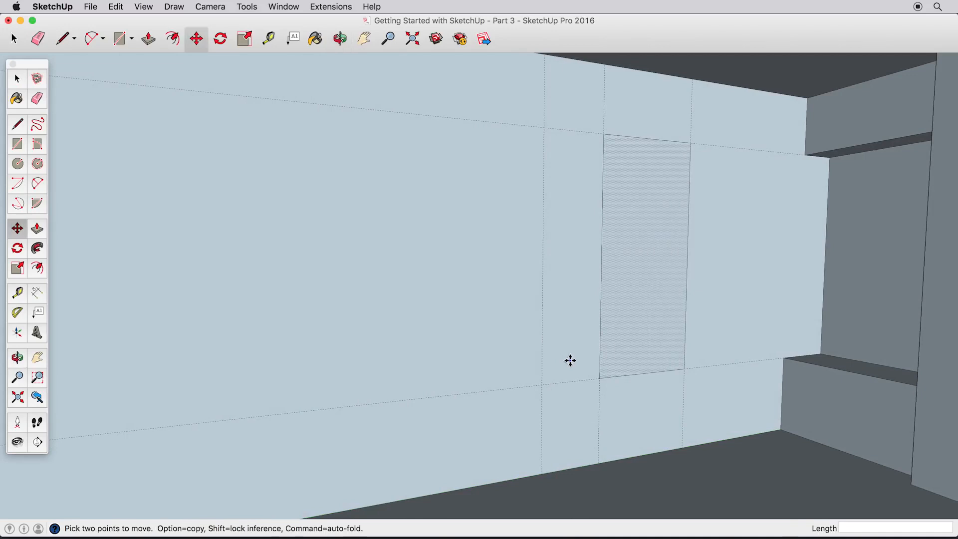
click(683, 370)
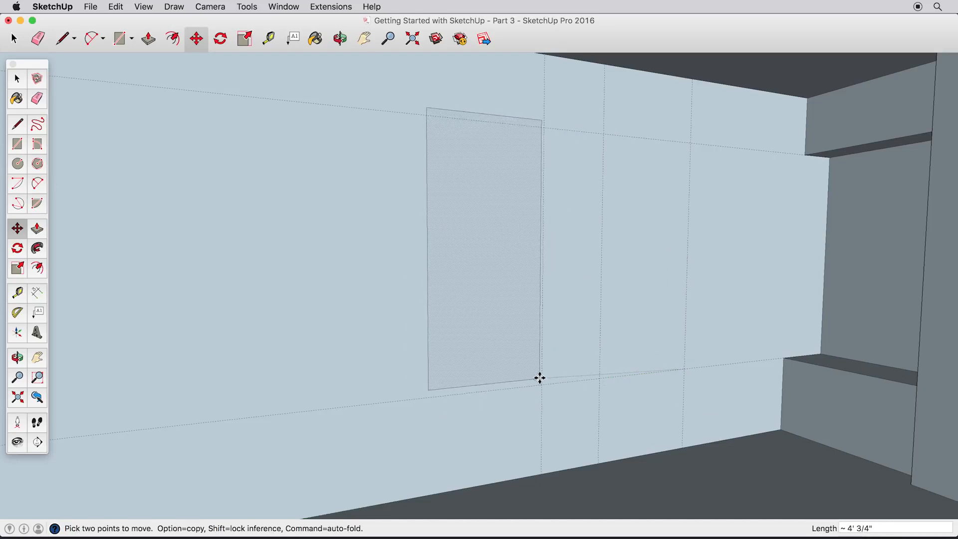
key(alt)
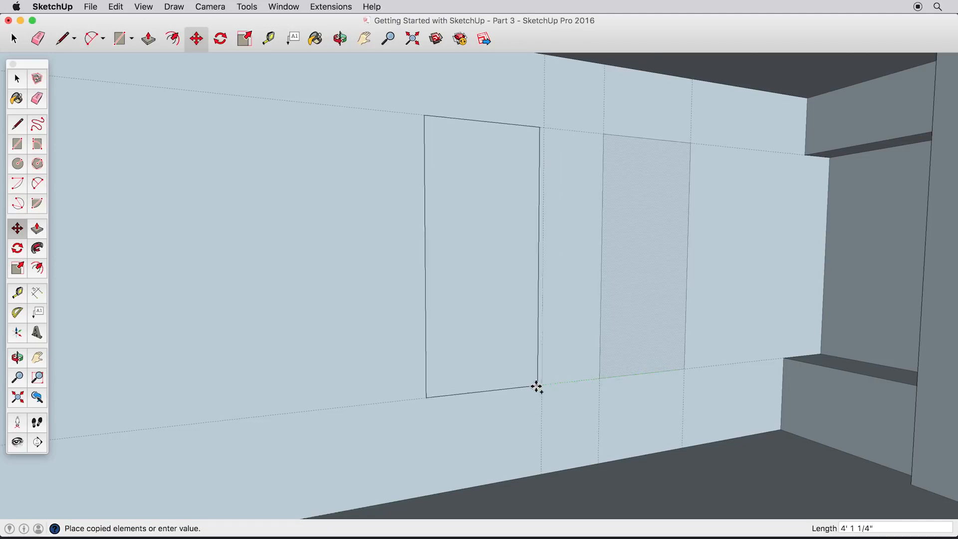
click(539, 386)
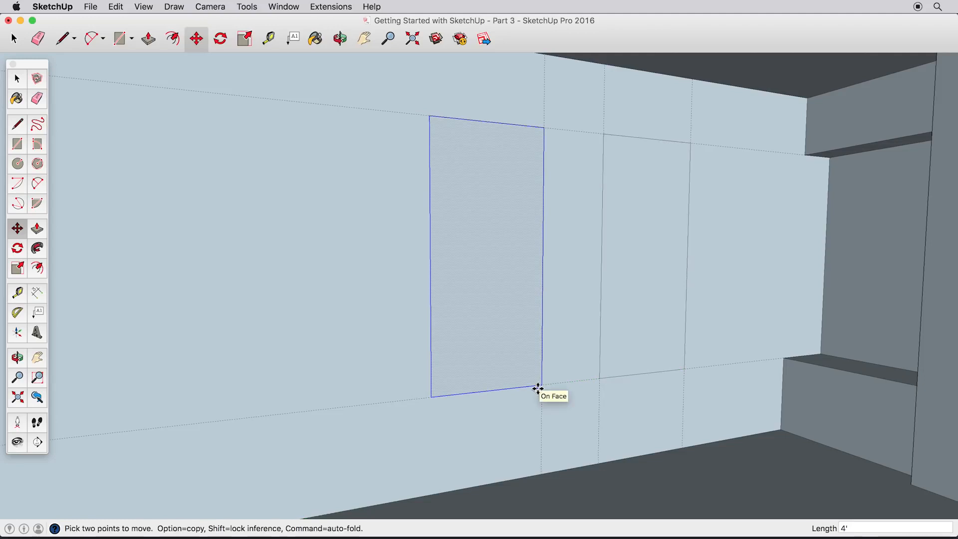
Place a vertical guide 18" from the copied window rectangle's edge farther from the back wall.
click(16, 293)
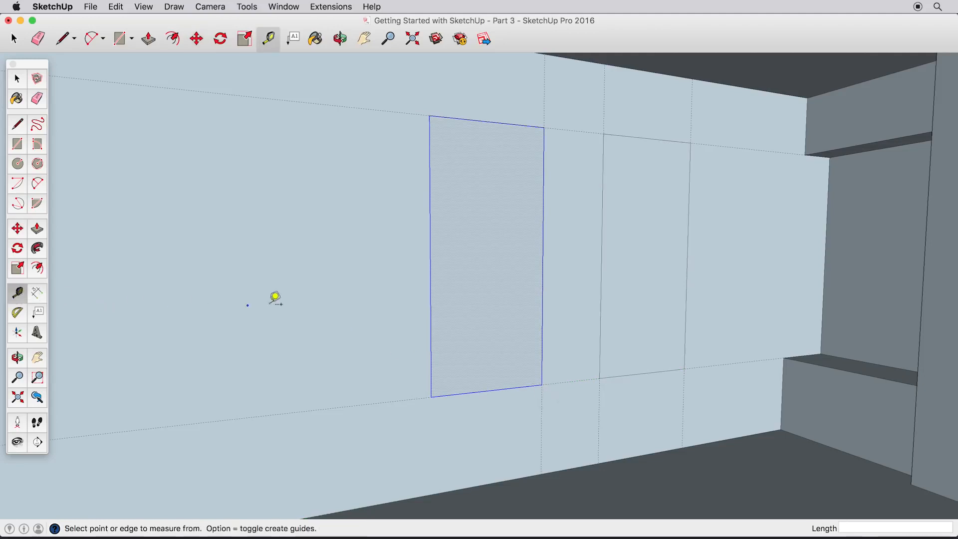
click(431, 290)
text(1)
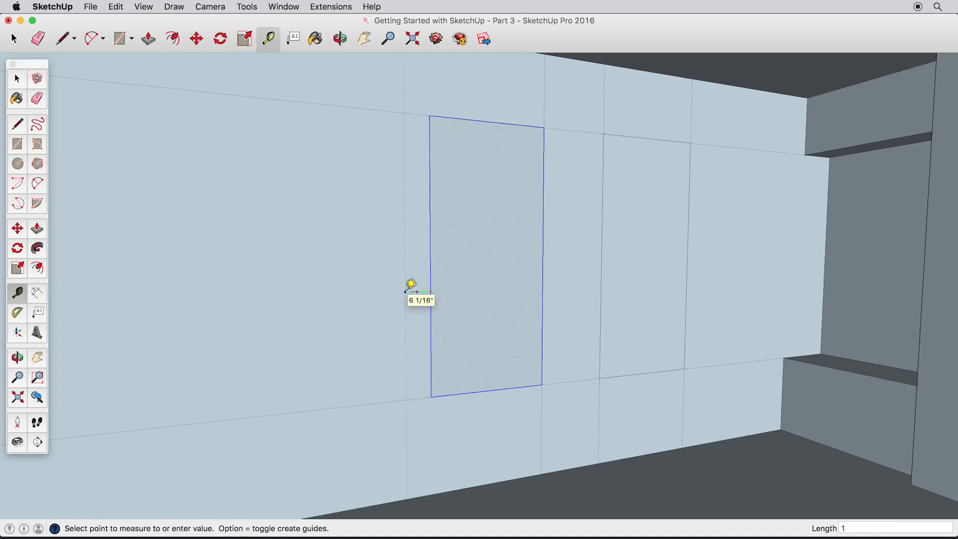
key(Return)
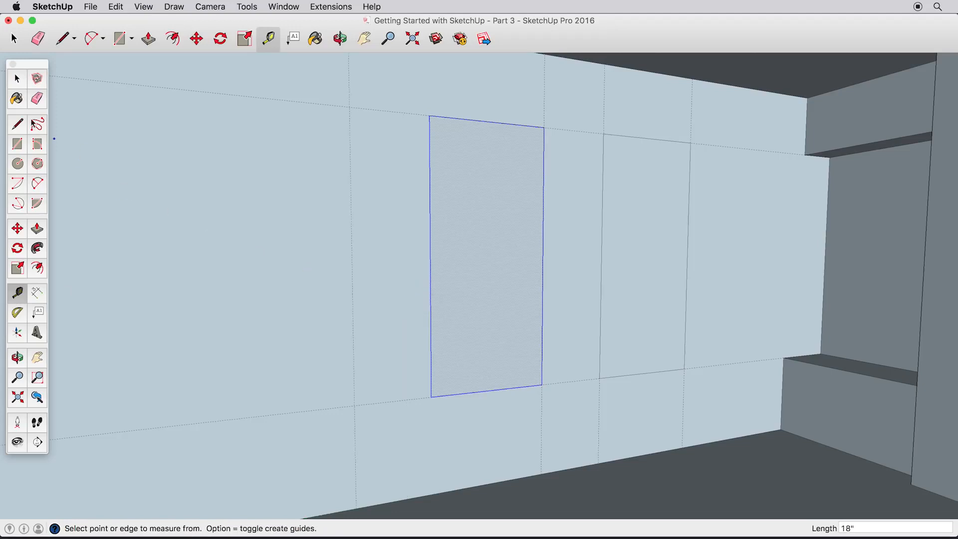
Copy the second window rectangle to the newest vertical guide to make a third, and delete all guides.
click(17, 78)
click(482, 273)
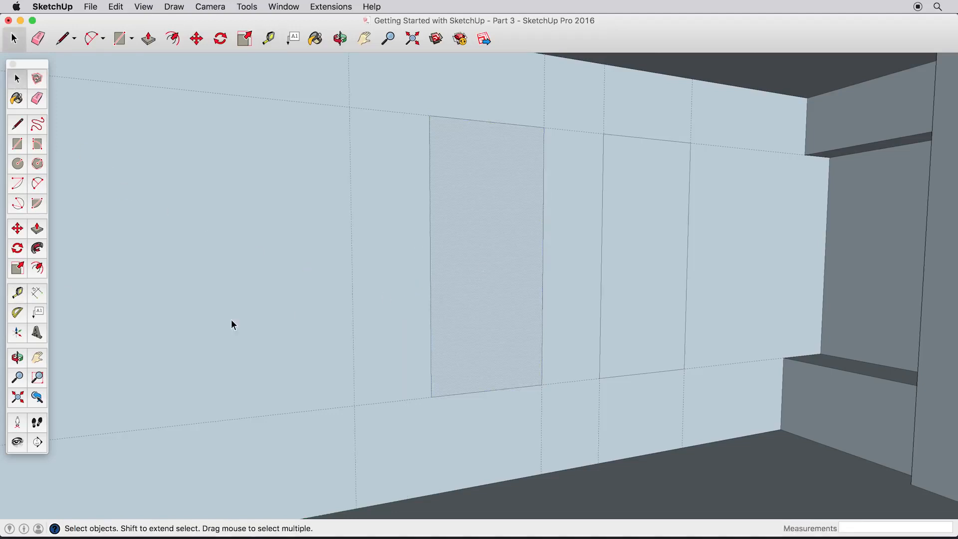
click(15, 230)
middle_drag(511, 384, 590, 400)
click(605, 396)
key(alt)
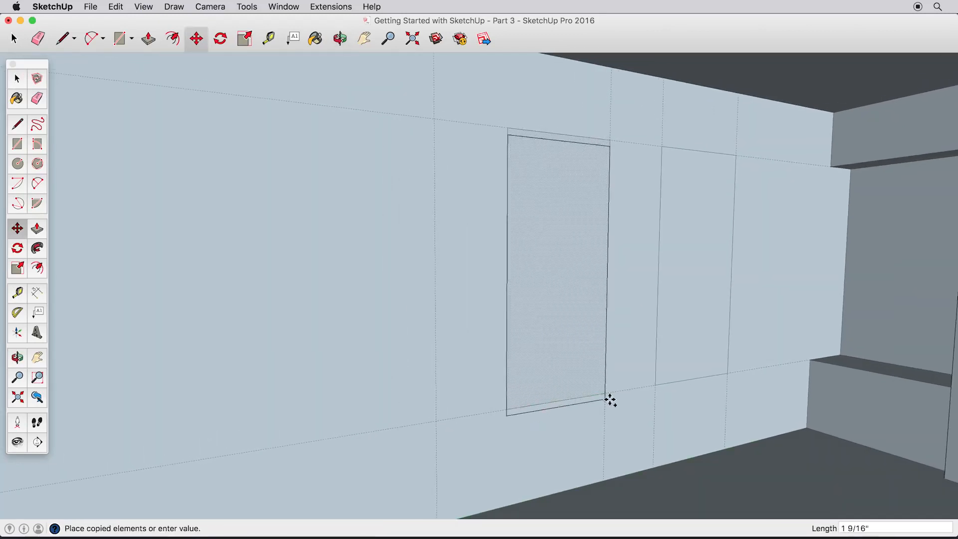
click(435, 418)
scroll(434, 417, down, 2)
middle_drag(434, 417, 429, 403)
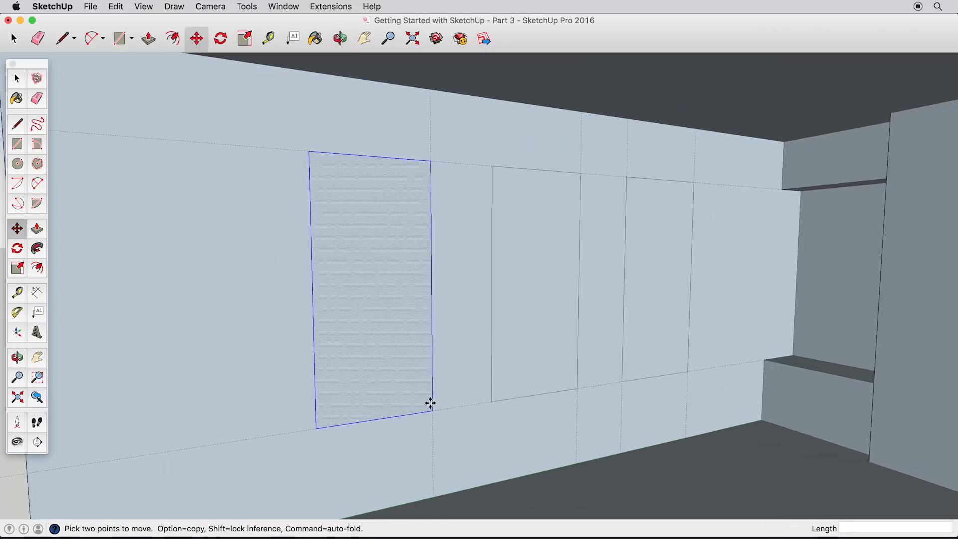
click(117, 7)
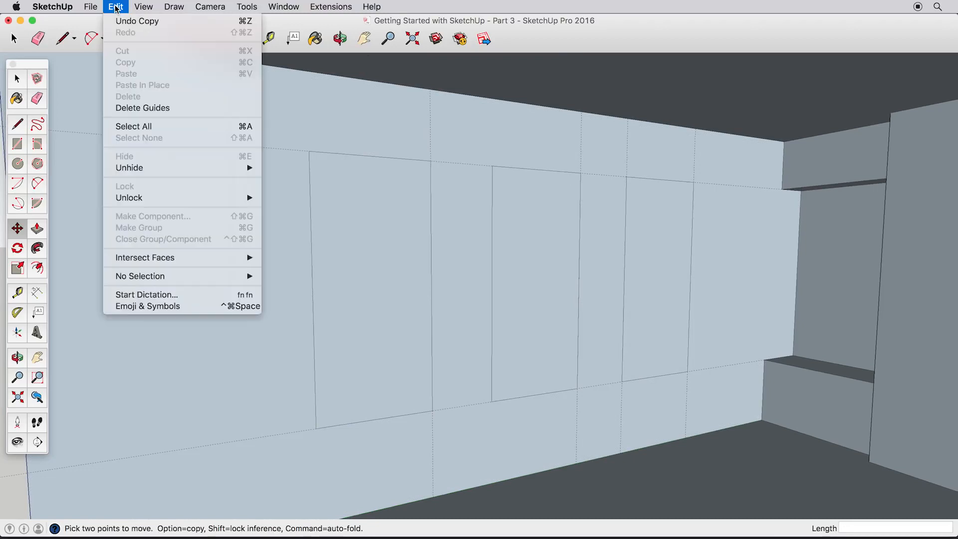
click(184, 108)
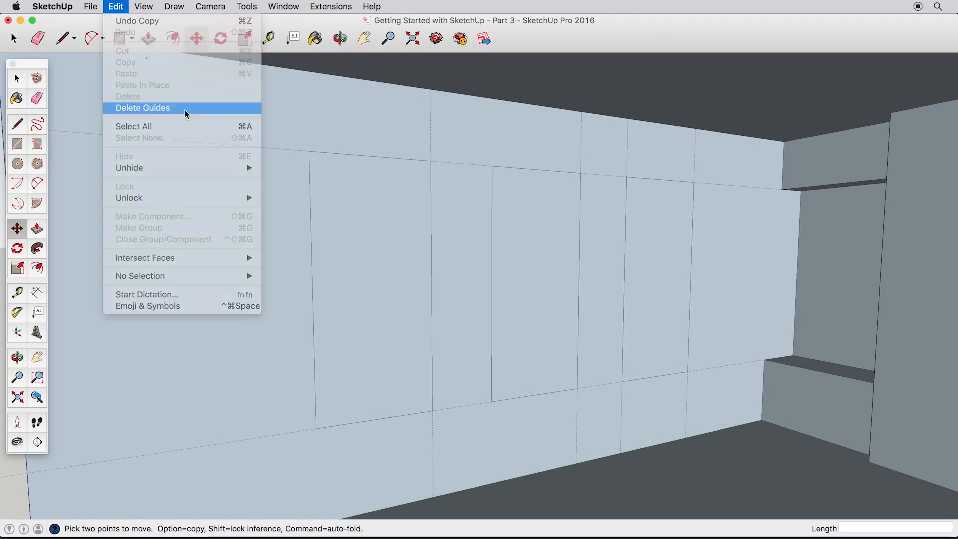
Offset the outline of the window rectangle farthest from the back wall 3" inward.
middle_drag(553, 314, 607, 323)
key(space)
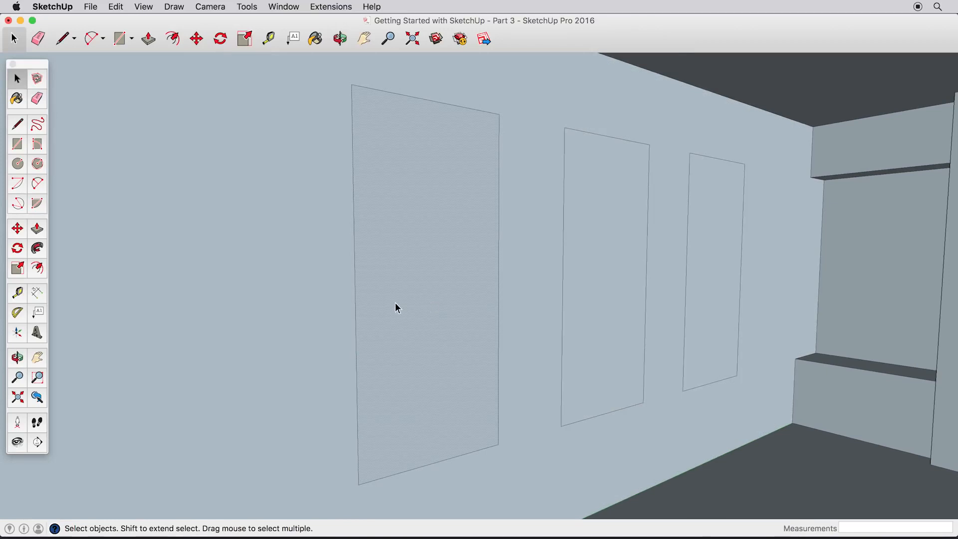
click(39, 270)
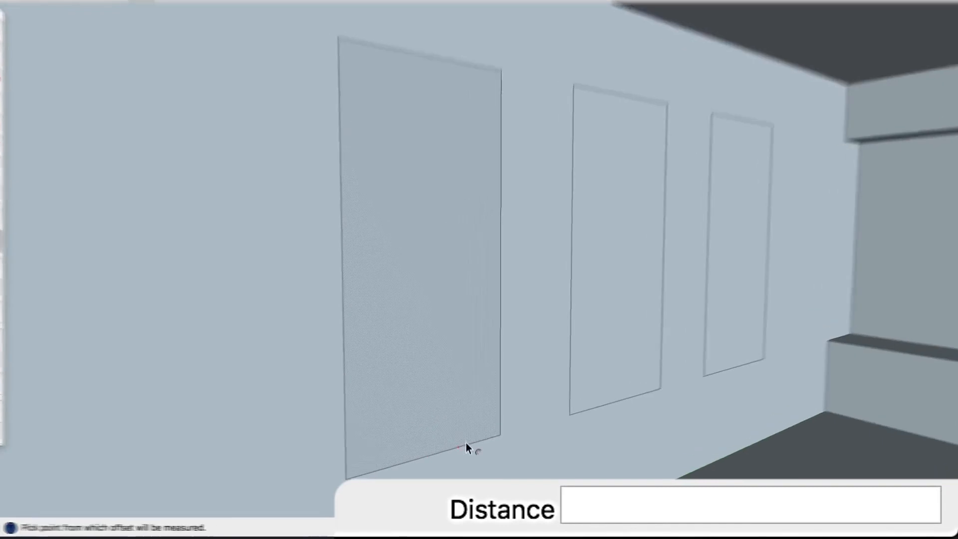
click(443, 457)
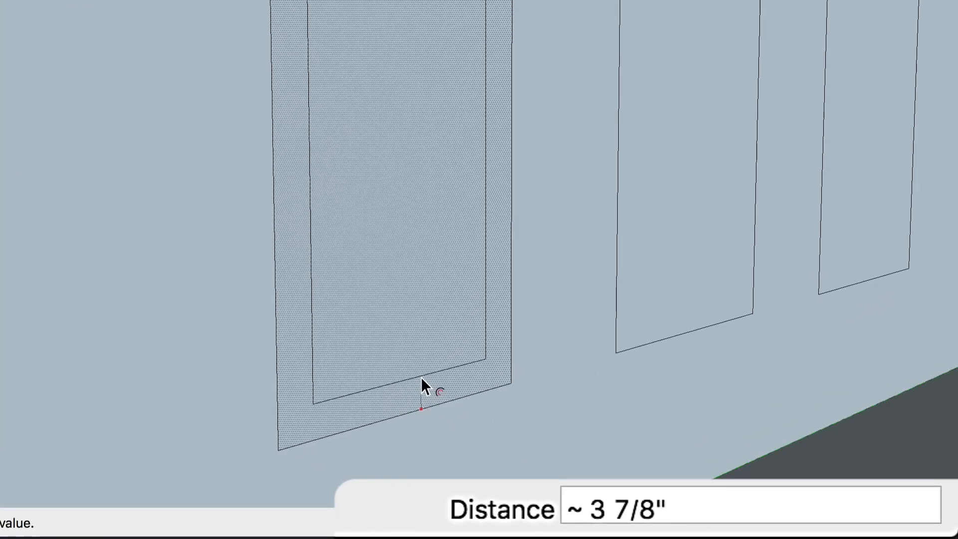
text(3")
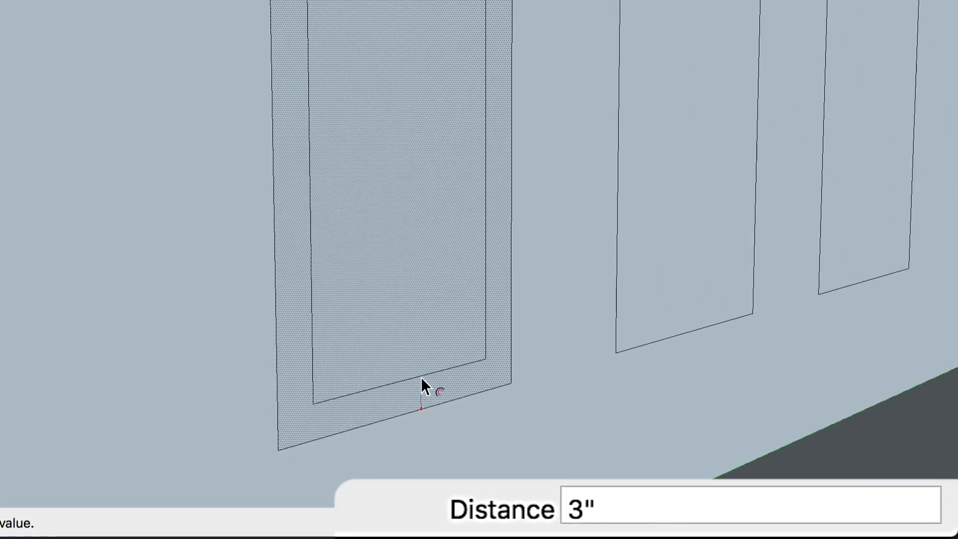
key(Return)
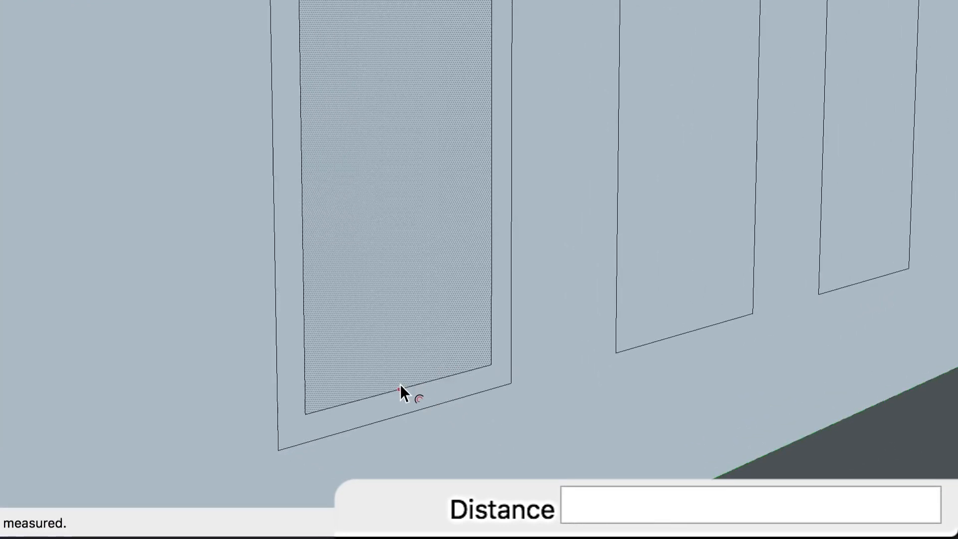
Offset the inner rectangle of the same window a further 1" inward.
click(399, 388)
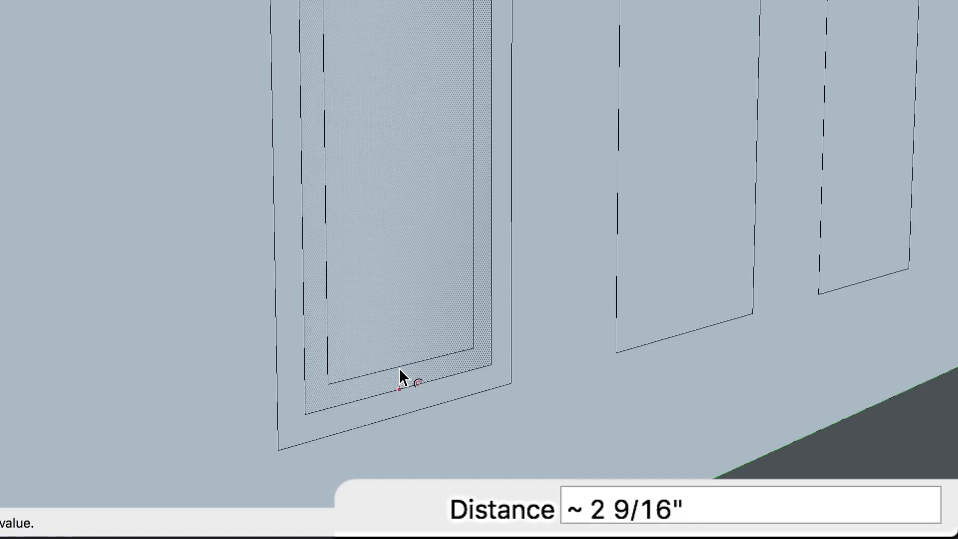
text(1")
key(Return)
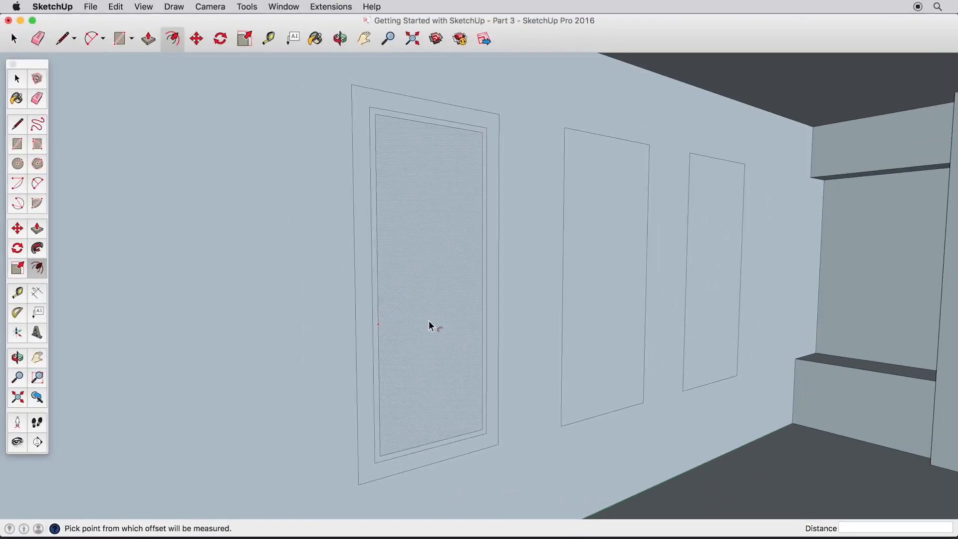
Divide the innermost window rectangle into four panes with a vertical and a horizontal line between its edges' midpoints.
click(16, 121)
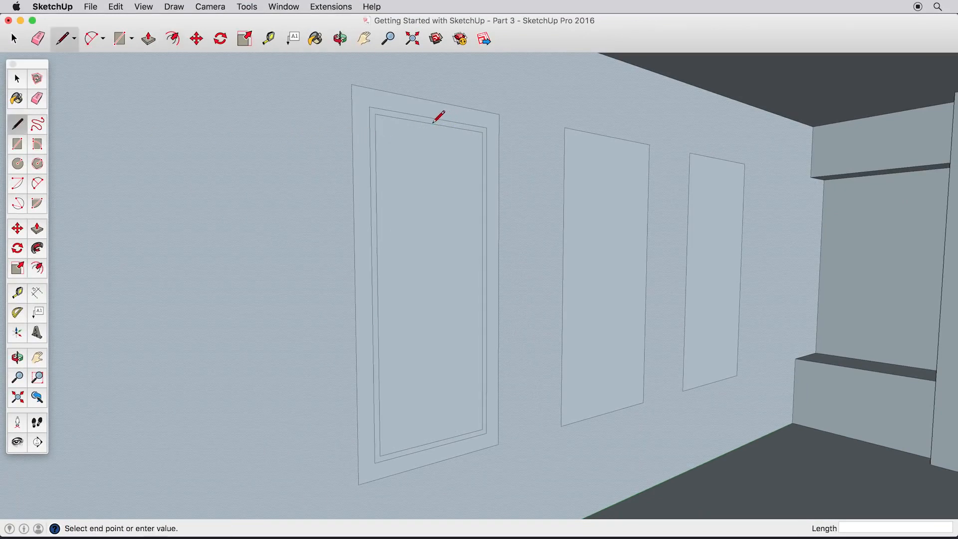
click(434, 442)
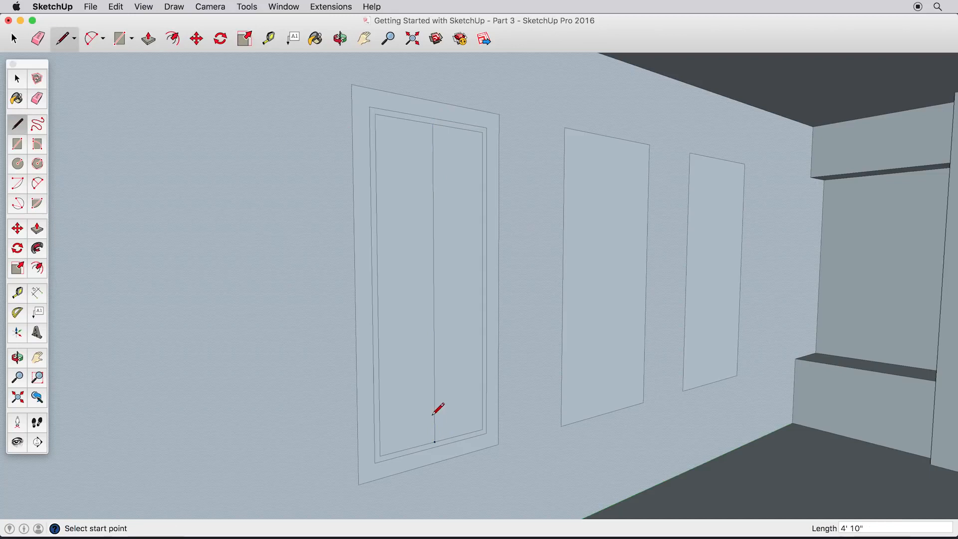
click(379, 289)
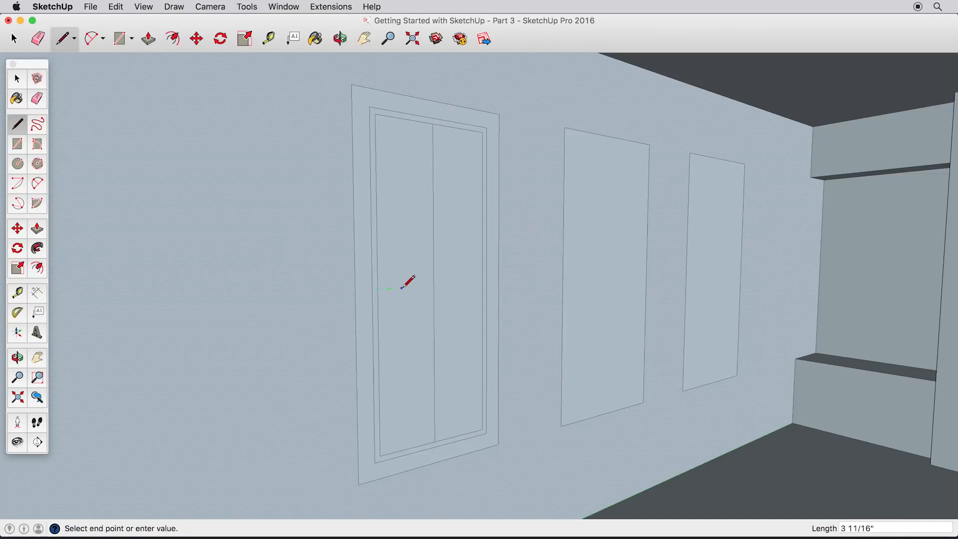
click(483, 284)
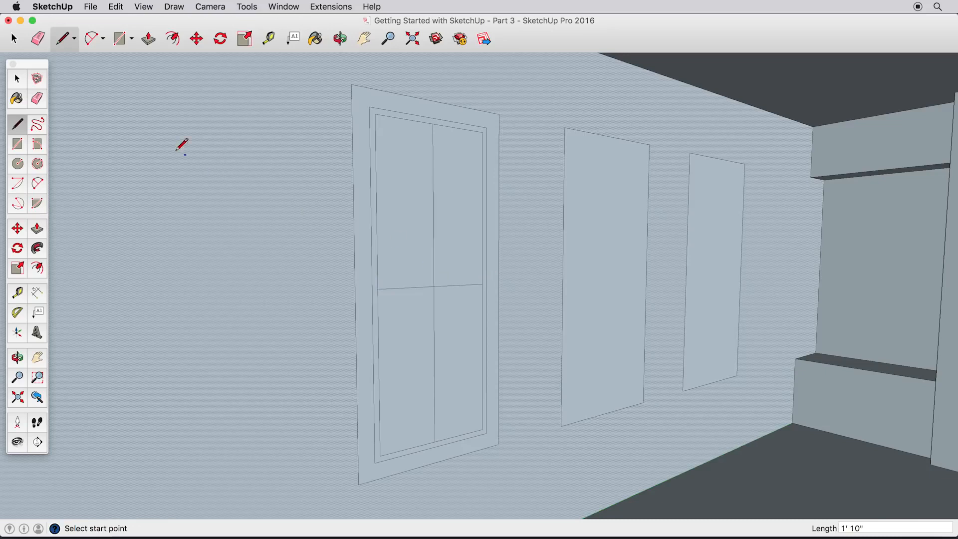
Offset the outline of the upper pane nearer the back wall 1/2" inward.
click(18, 81)
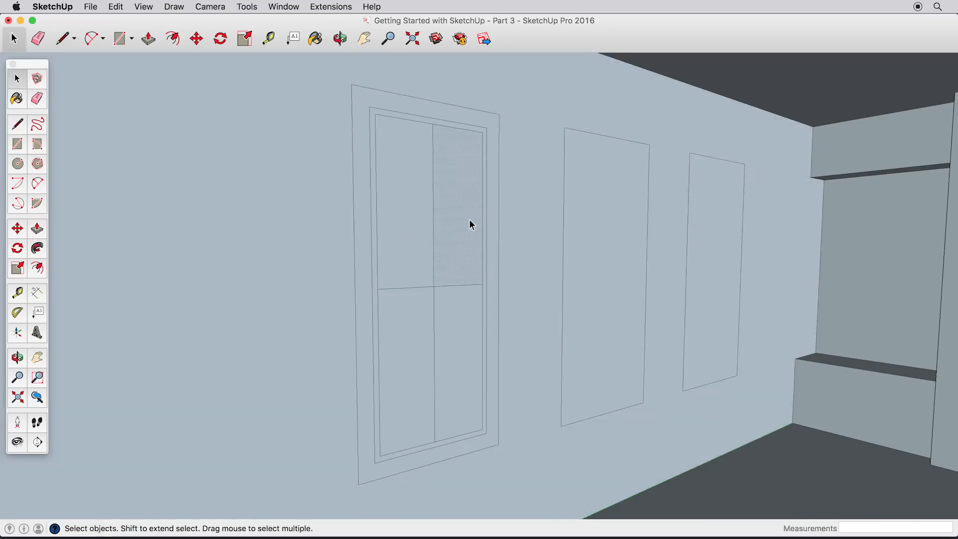
click(36, 270)
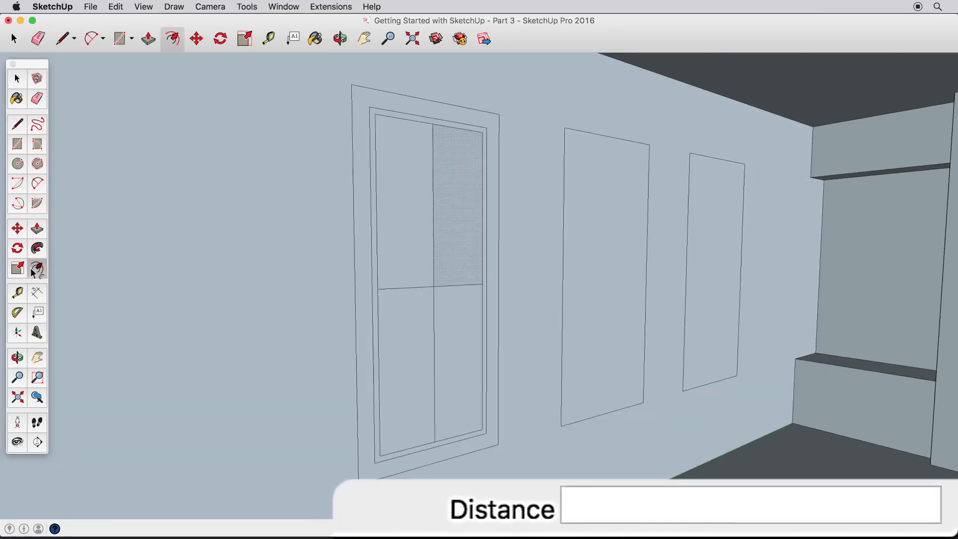
click(454, 282)
text(1/2")
key(Return)
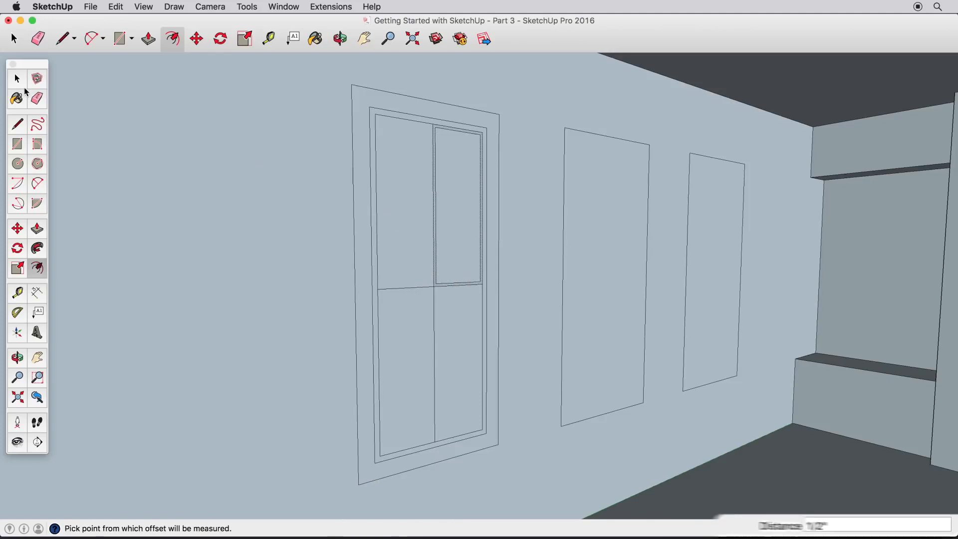
Repeat the 1/2" inward offset on the other three panes of the window.
key(space)
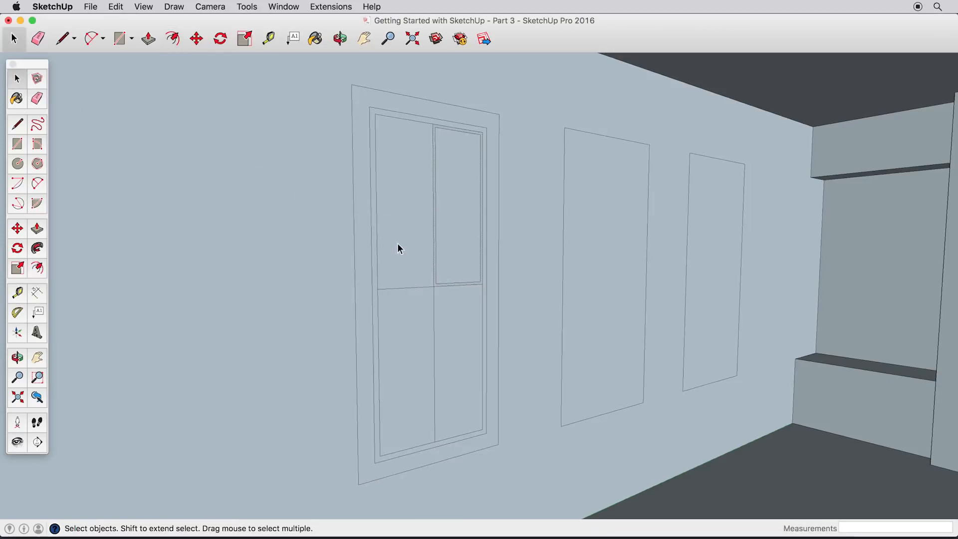
click(38, 268)
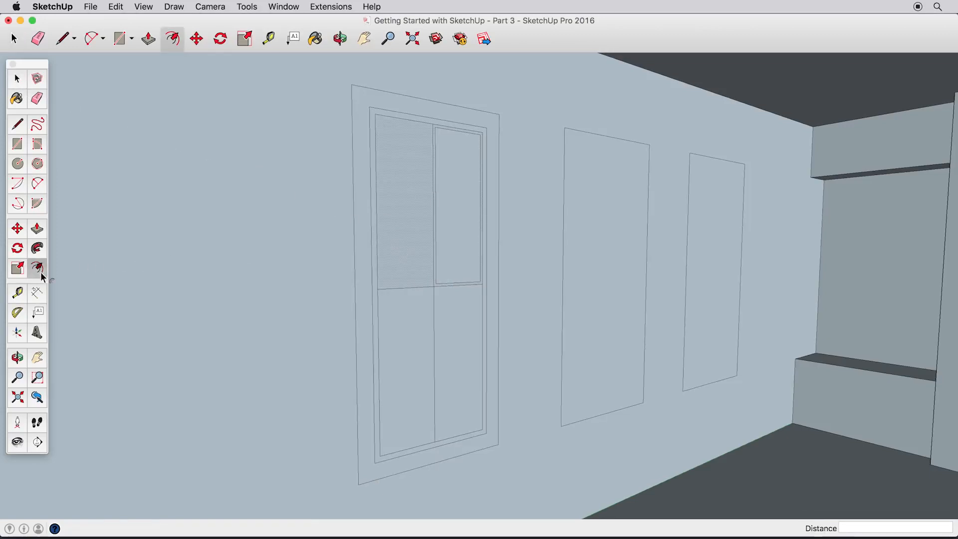
double_click(411, 286)
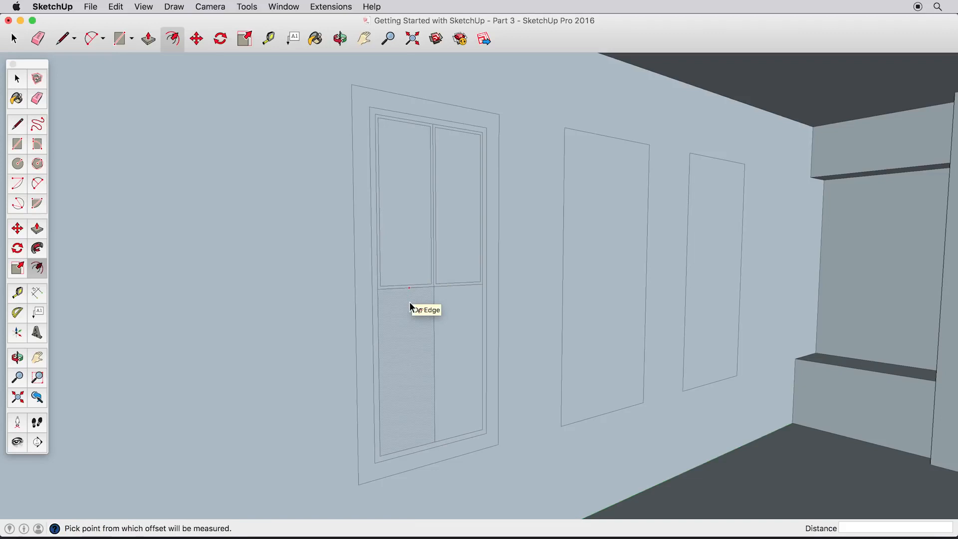
double_click(409, 306)
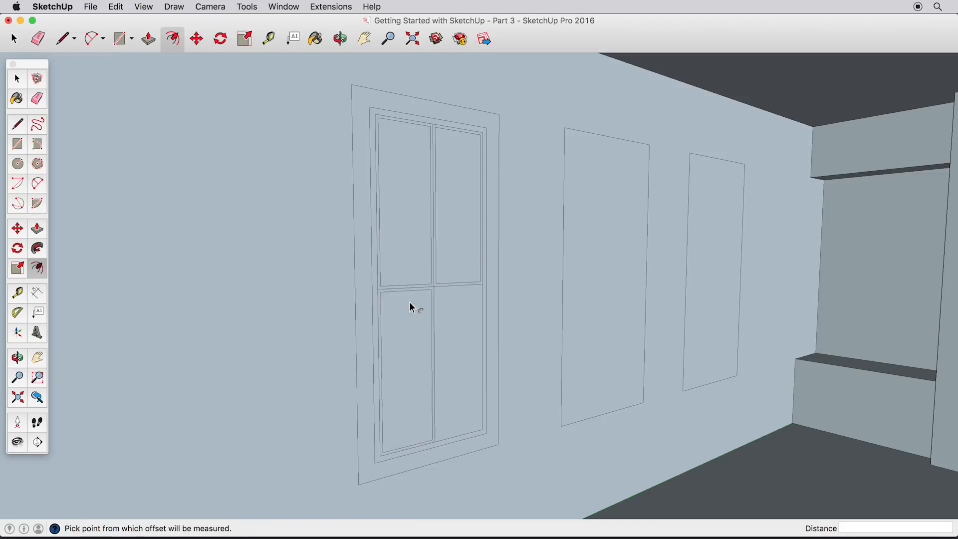
double_click(456, 299)
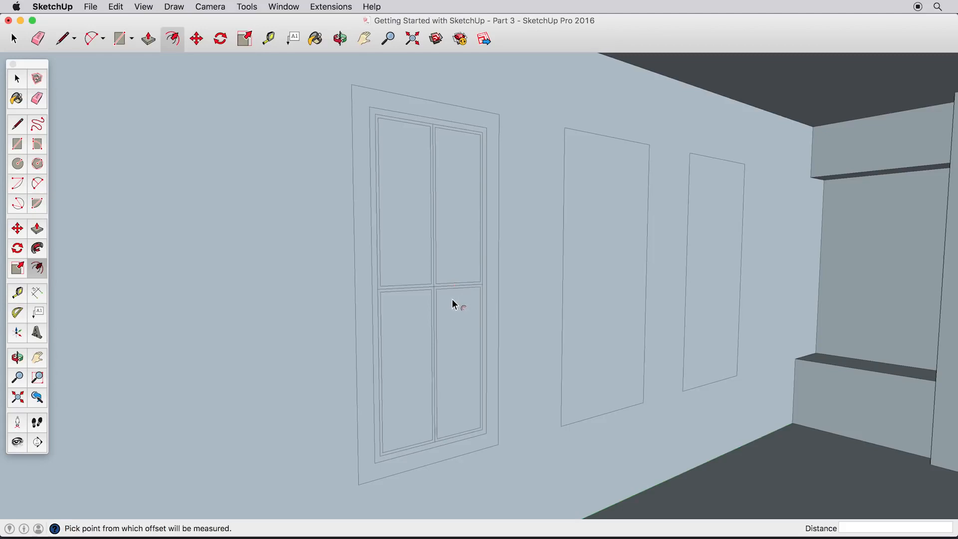
Push the first window's upper pane nearer the back wall 2 1/2" into the wall.
click(40, 230)
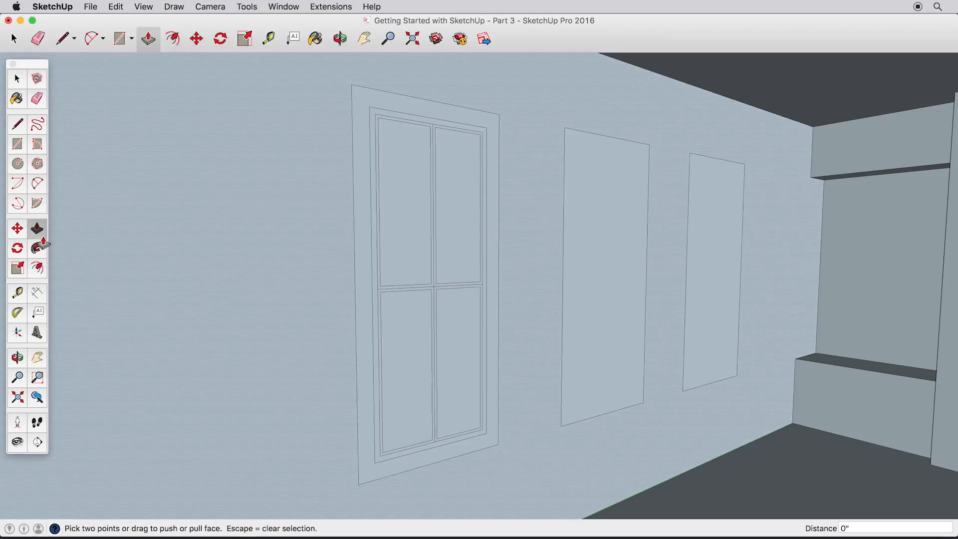
middle_drag(429, 254, 459, 260)
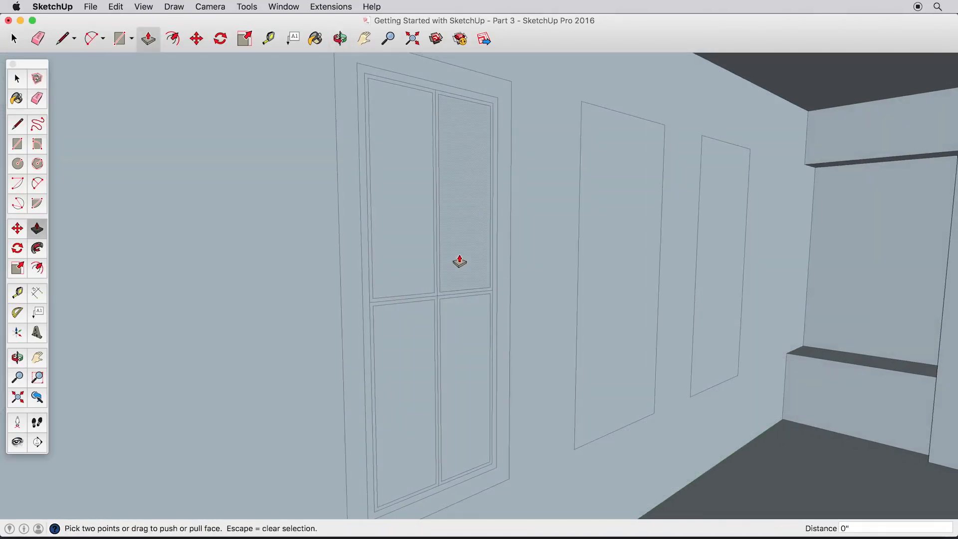
click(459, 261)
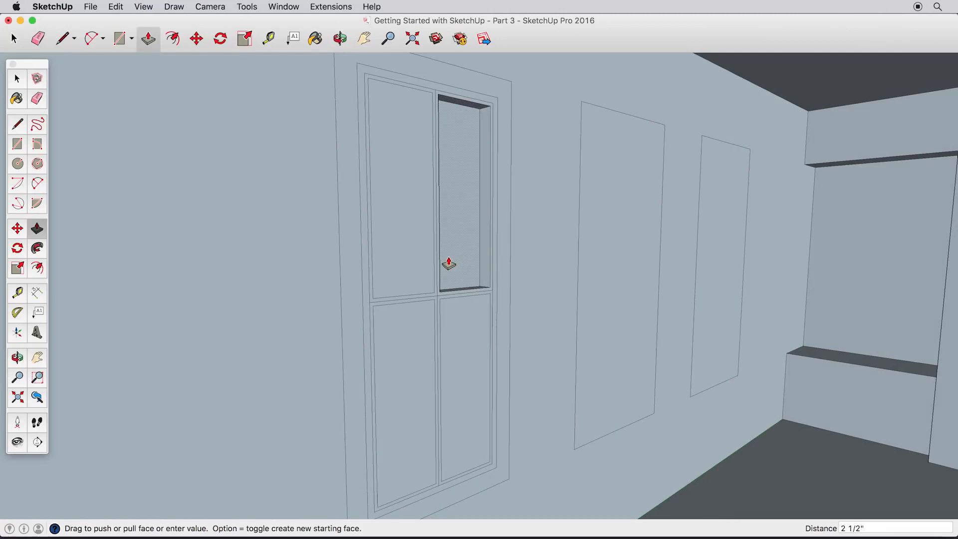
click(449, 263)
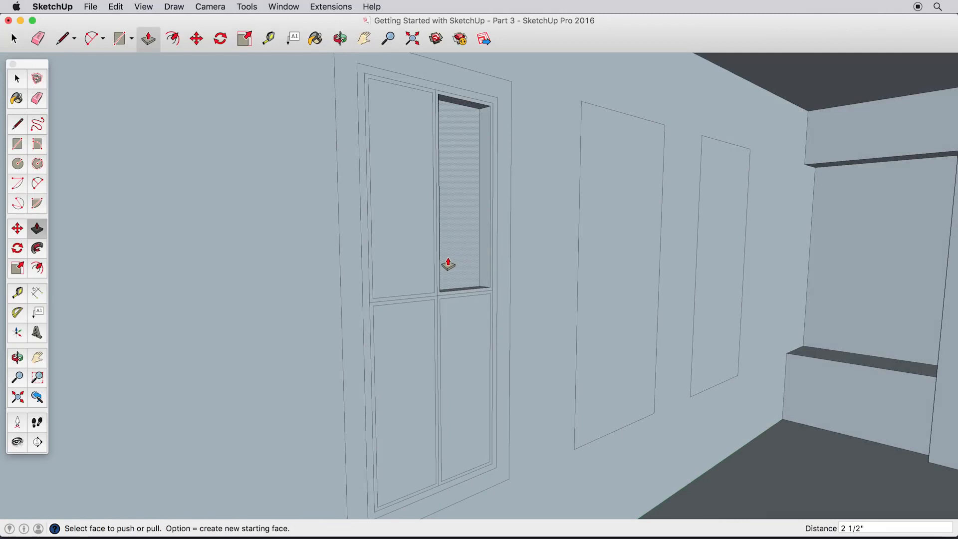
Repeat the 2 1/2" push on the other three panes of the first window.
double_click(472, 330)
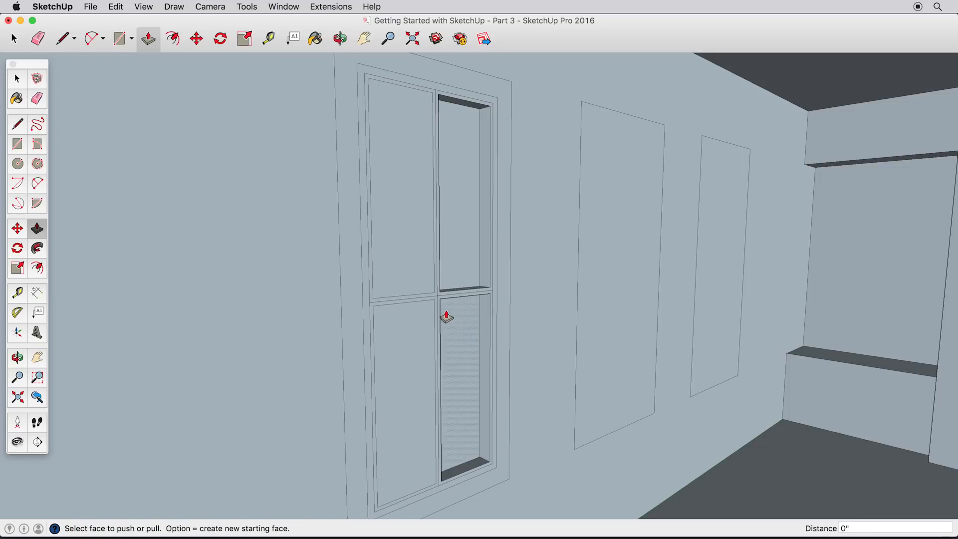
double_click(409, 276)
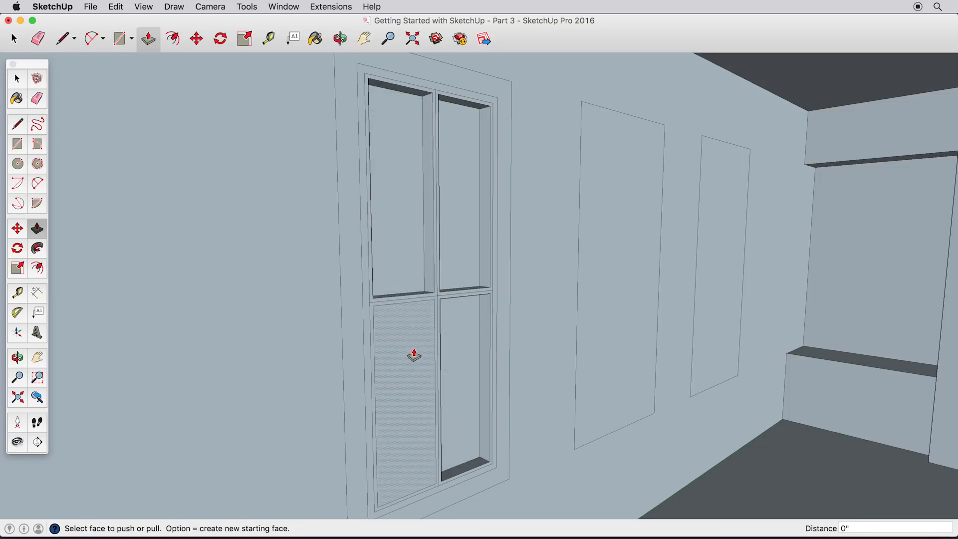
double_click(414, 355)
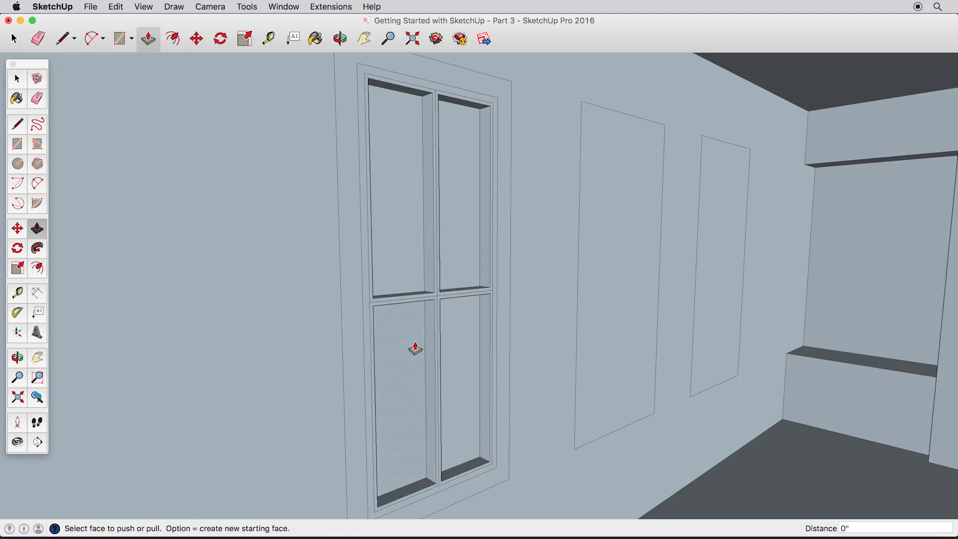
Erase the leftover center lines on the dividers between the first window's four panes.
click(37, 98)
scroll(449, 299, up, 5)
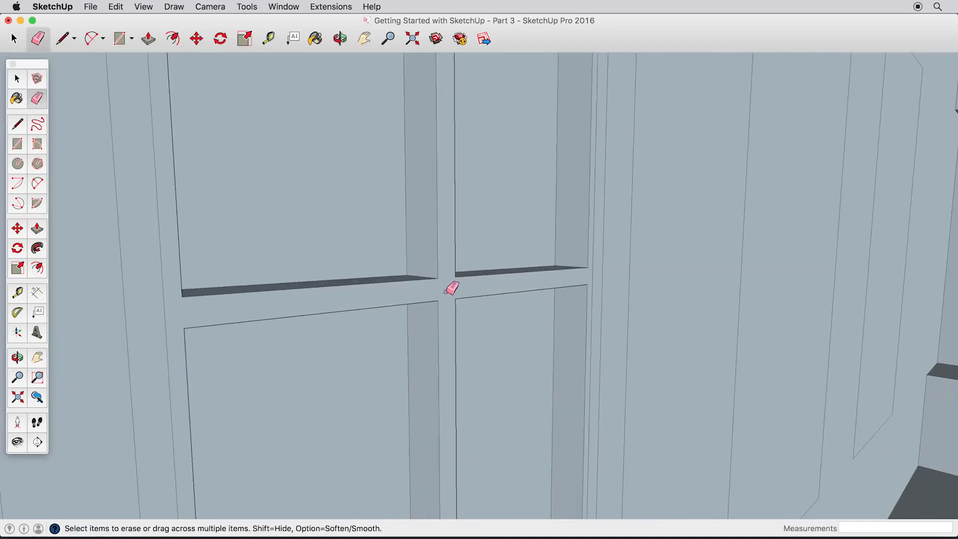
scroll(449, 289, down, 3)
scroll(451, 288, down, 2)
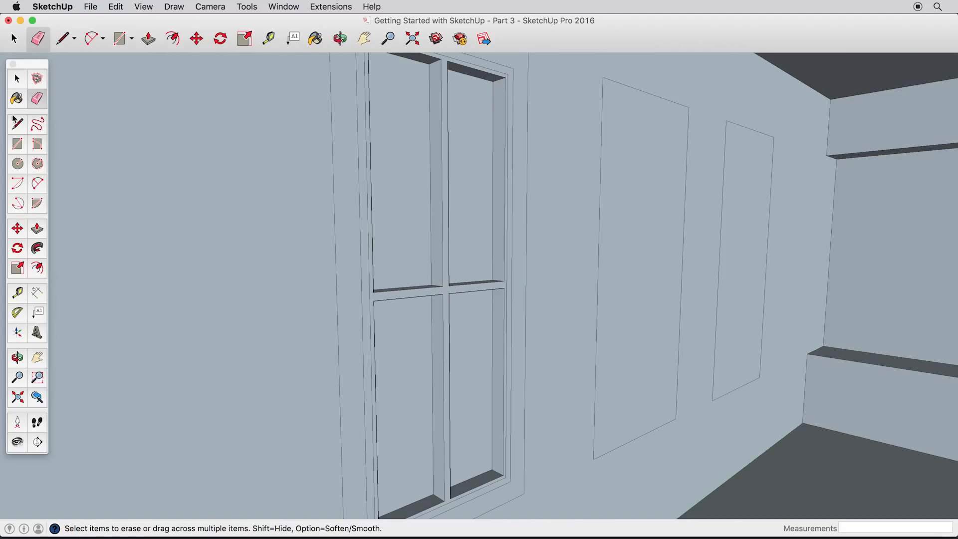
Push the first window's pane dividers 1 7/8" and the narrow frame around them 1 3/16" into the wall.
click(37, 229)
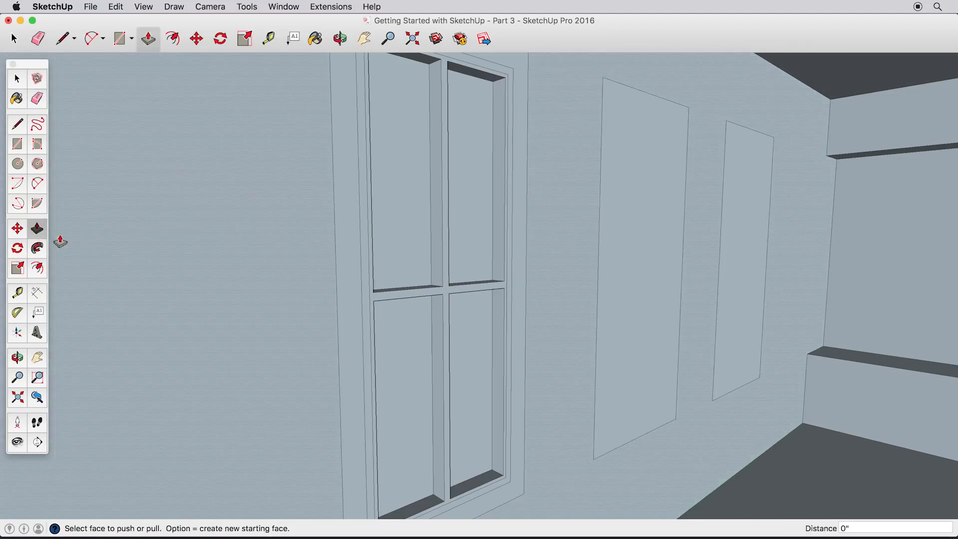
click(445, 297)
click(441, 296)
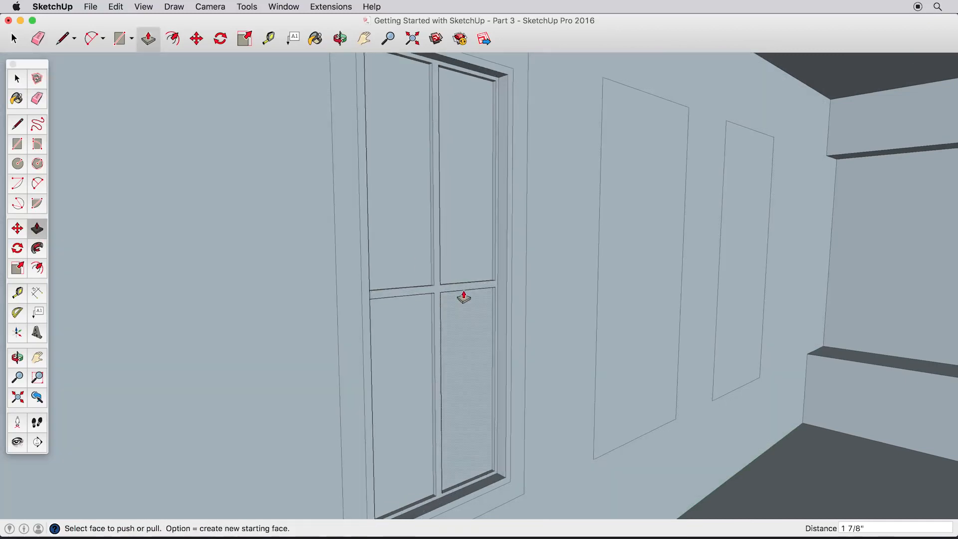
click(500, 297)
click(502, 297)
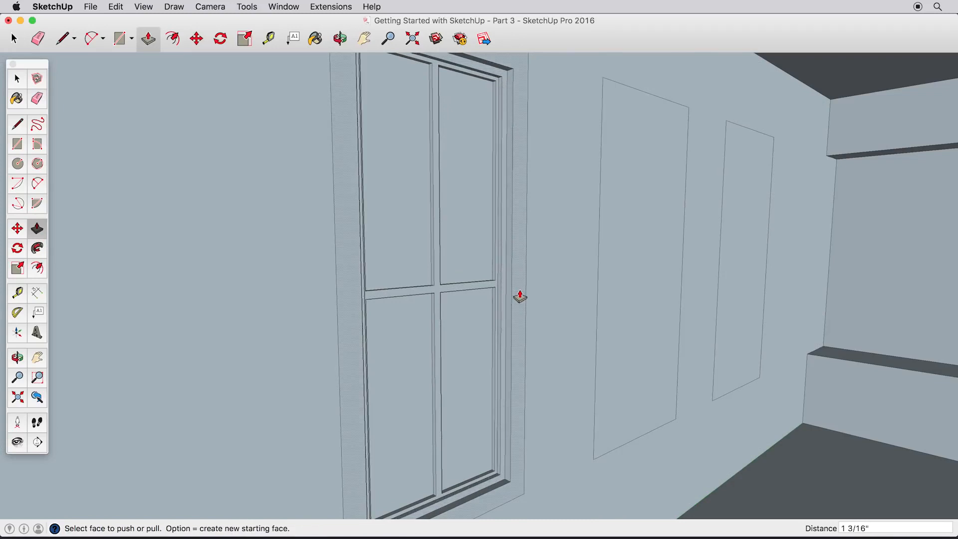
Pull the first window's wide outer trim slightly out from the wall with Push/Pull.
click(522, 297)
click(526, 299)
mouse_move(522, 301)
middle_down()
mouse_move(483, 284)
mouse_move(496, 303)
mouse_move(523, 307)
middle_up()
scroll(499, 299, down, 2)
key(space)
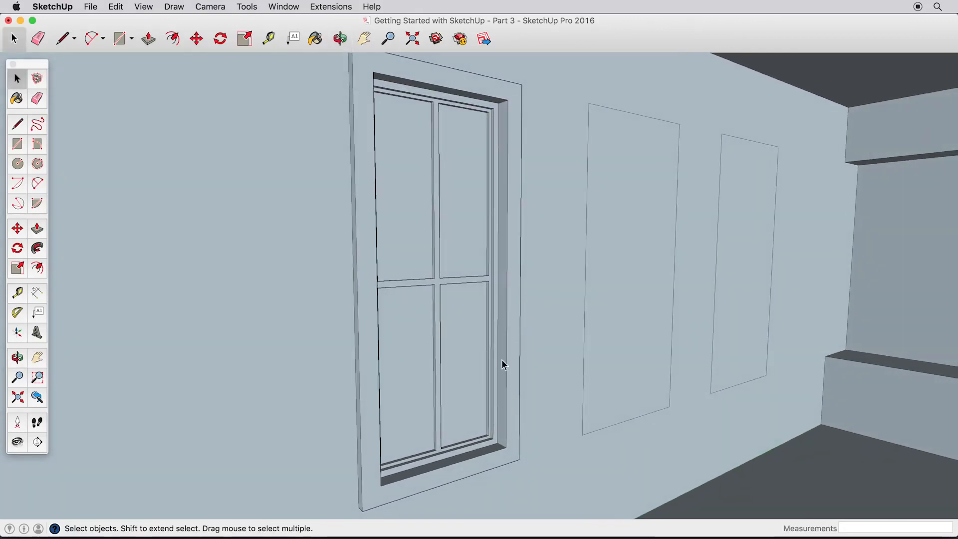
Offset the middle window's outline inward to match the trim width of the first window.
middle_drag(472, 337, 406, 338)
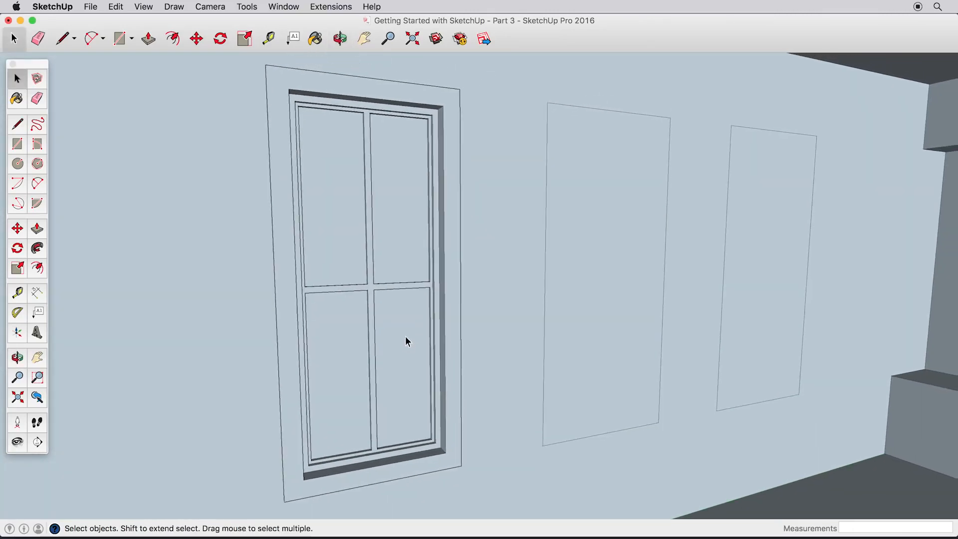
click(37, 268)
click(582, 435)
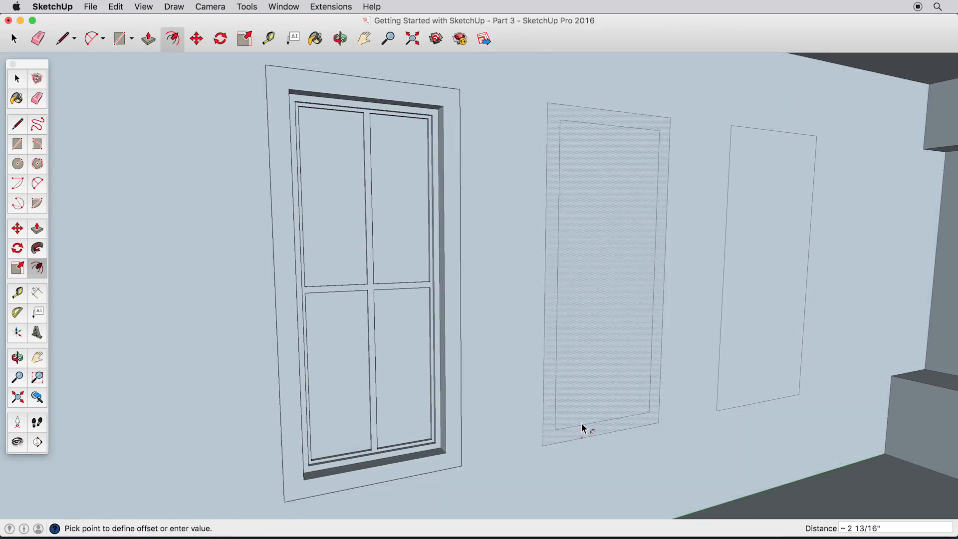
click(445, 452)
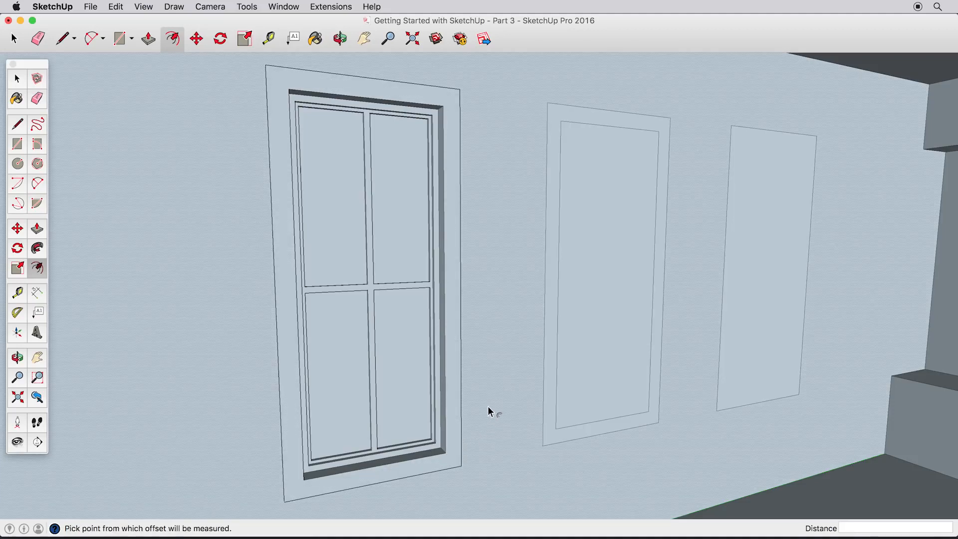
Offset the inner rectangle of the middle window a further 1" inward.
click(580, 423)
text(1)
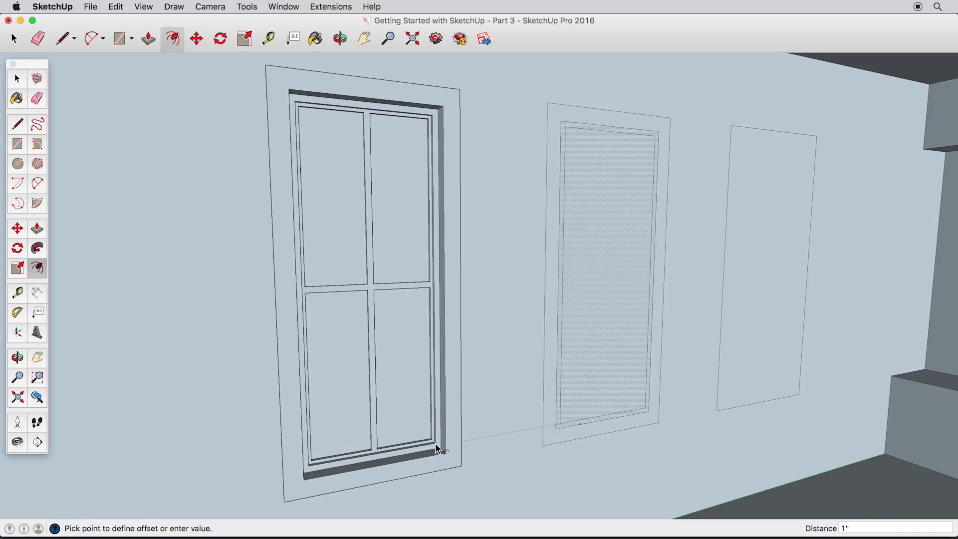
key(Return)
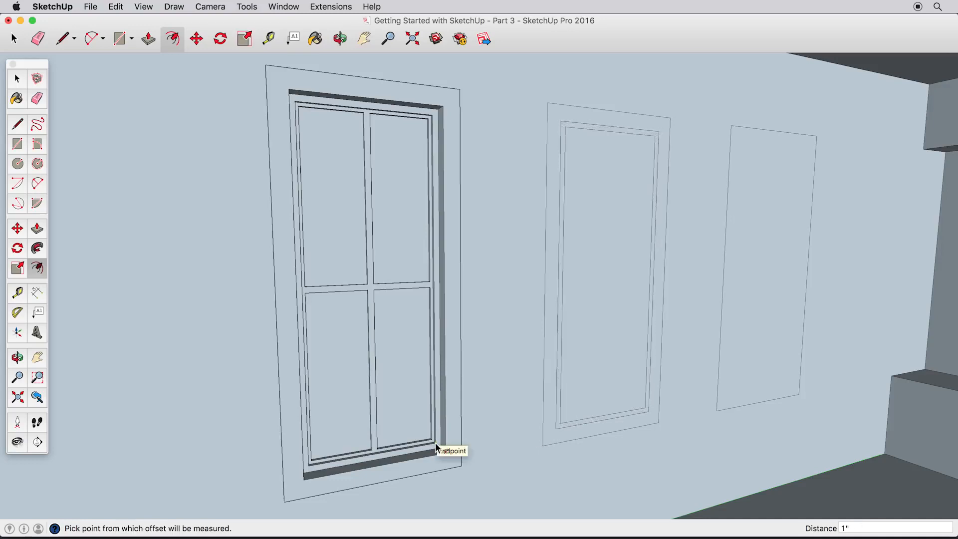
Divide the middle window's innermost rectangle into four panes with a vertical and a horizontal line between its edges' midpoints.
click(17, 123)
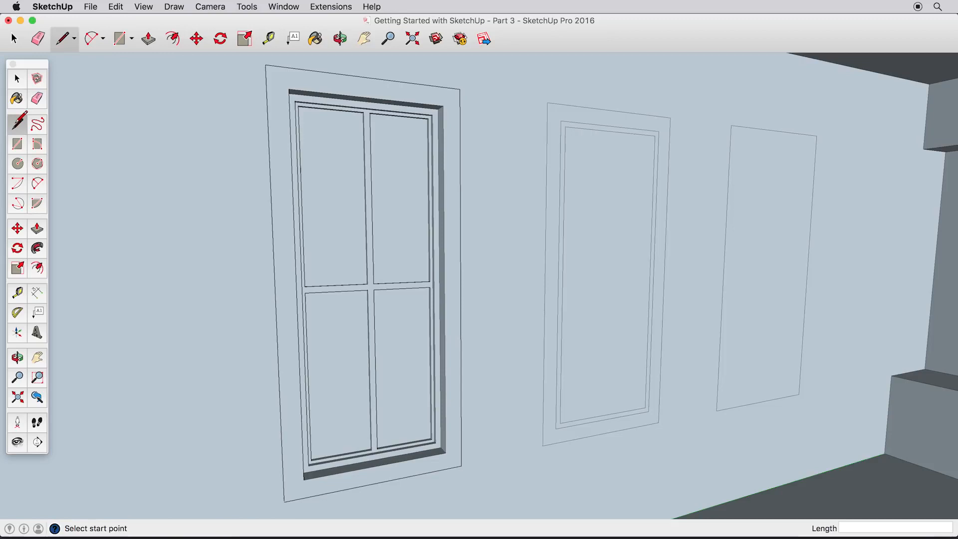
click(611, 132)
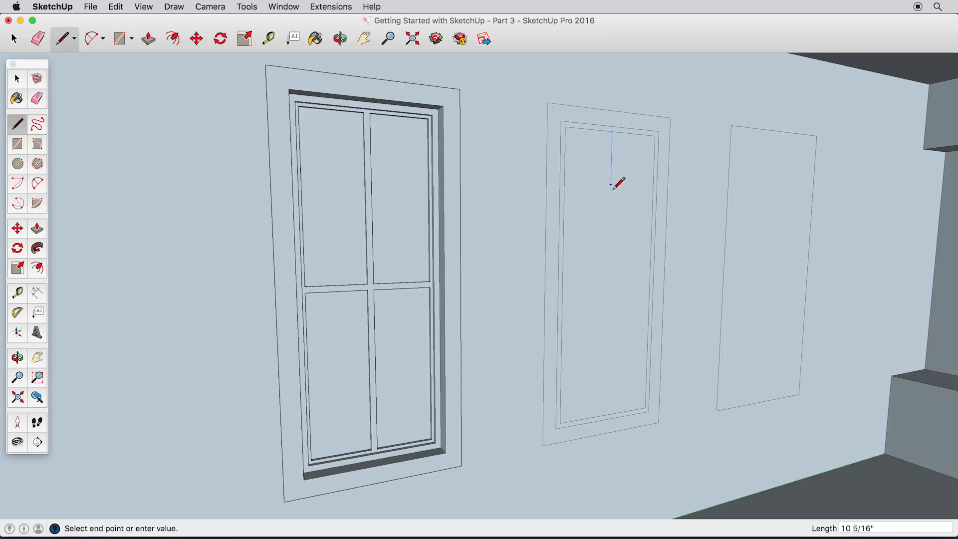
click(604, 414)
click(563, 280)
click(649, 276)
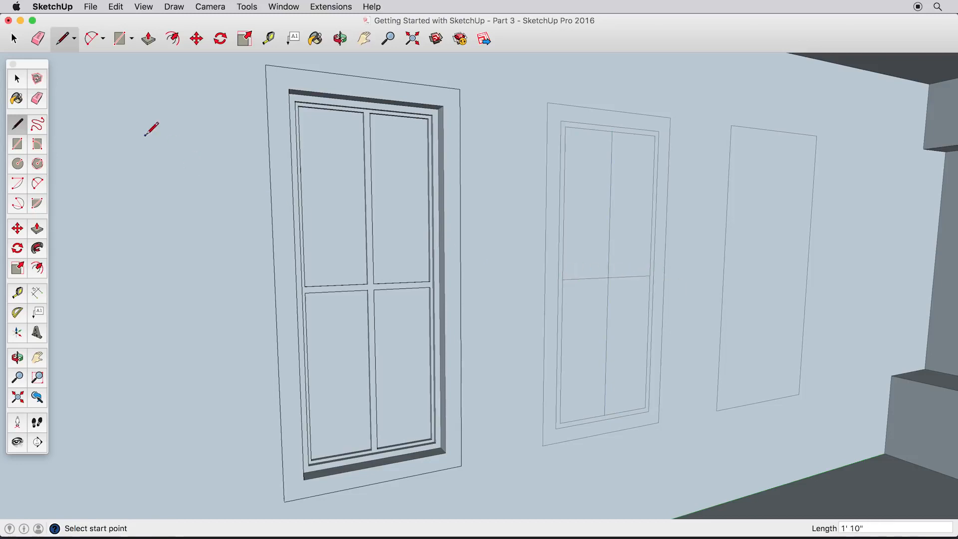
Offset the middle window's upper pane nearer the back wall 1/2" inward, referencing the matching pane of the first window.
click(17, 78)
click(38, 267)
click(622, 276)
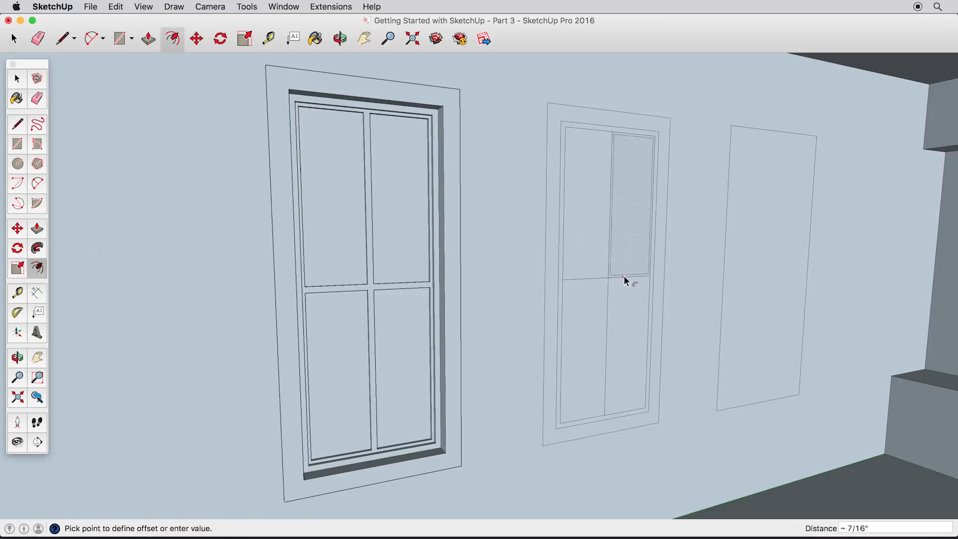
click(406, 282)
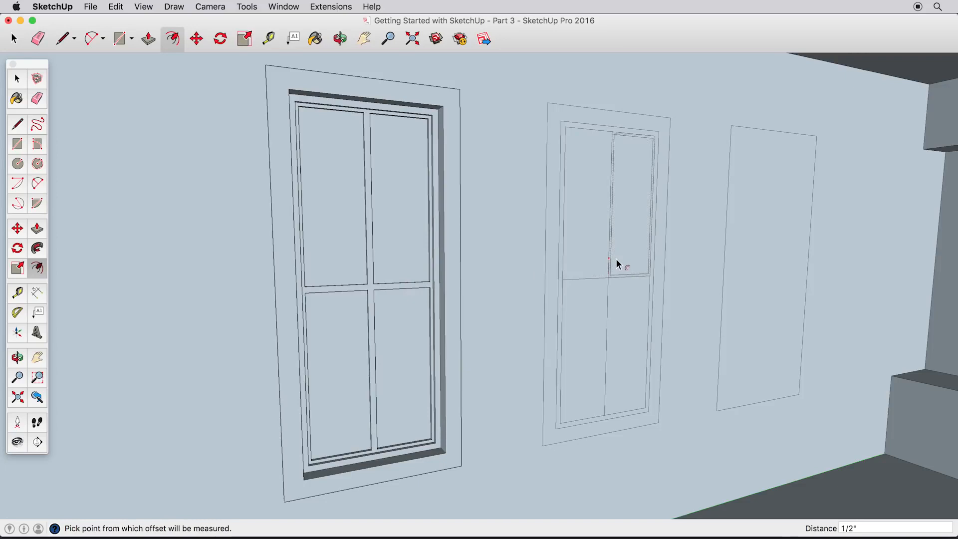
Repeat the 1/2" inward offset on the other three panes of the middle window.
double_click(594, 265)
double_click(592, 300)
double_click(626, 309)
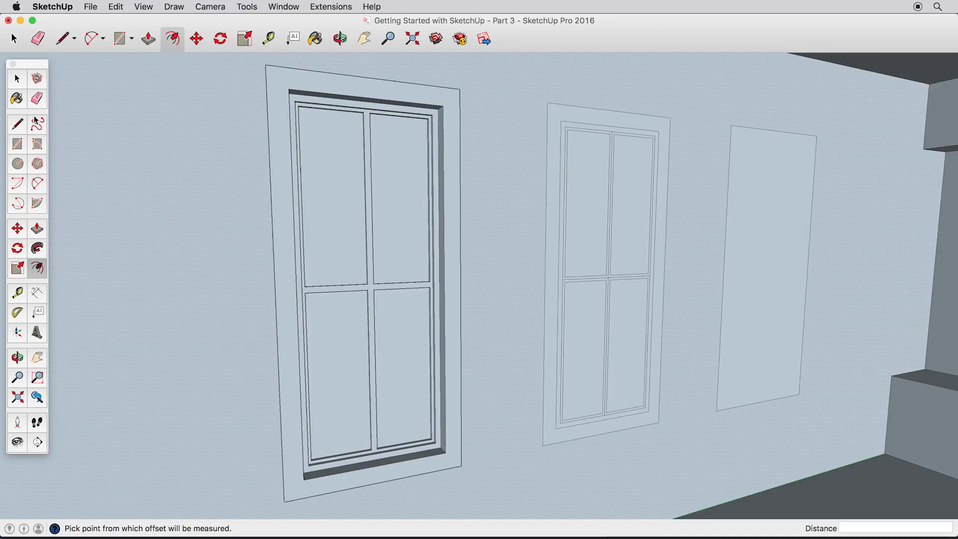
Push the middle window's upper pane nearer the back wall inward to match the first window's pane depth.
click(37, 228)
click(623, 252)
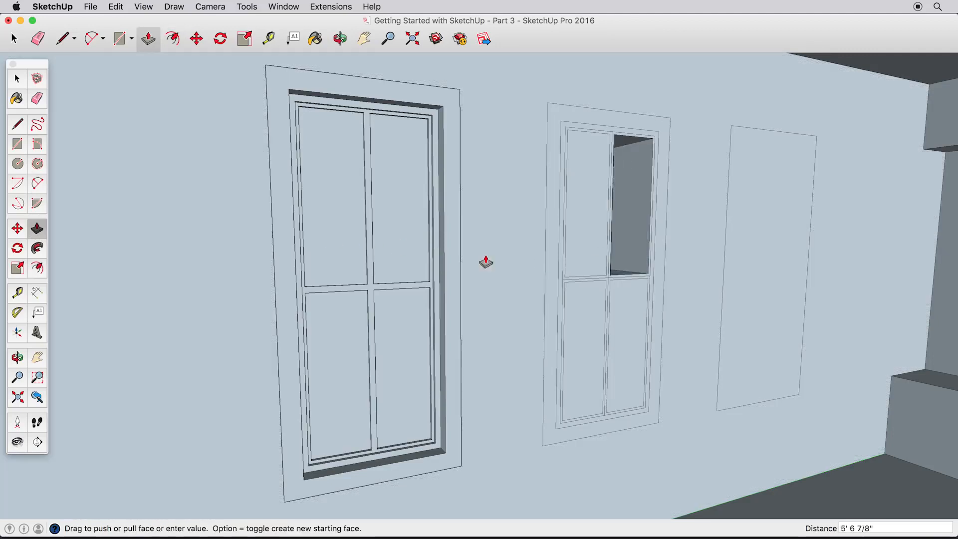
click(404, 260)
Repeat the push on the middle window's other three panes and erase the leftover center lines between them.
double_click(618, 315)
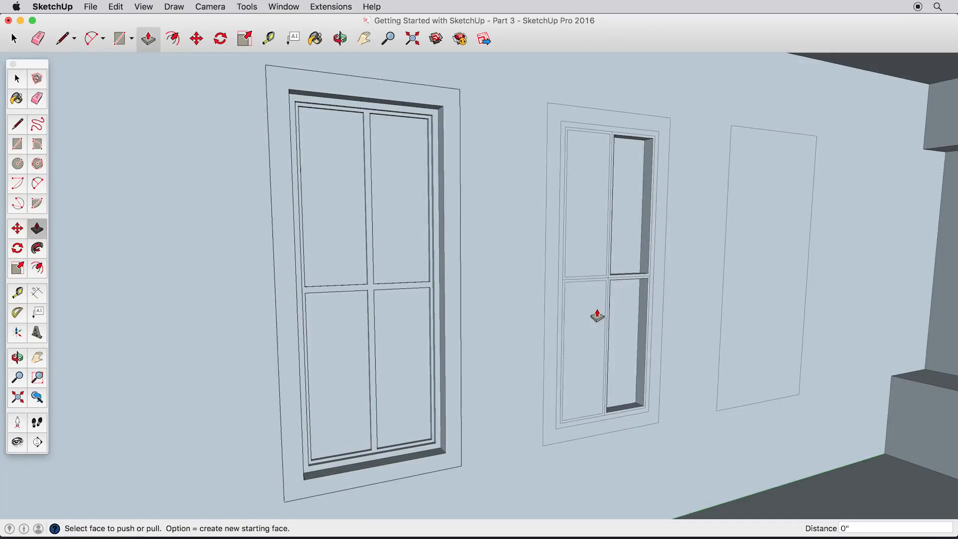
double_click(592, 300)
double_click(594, 272)
click(37, 98)
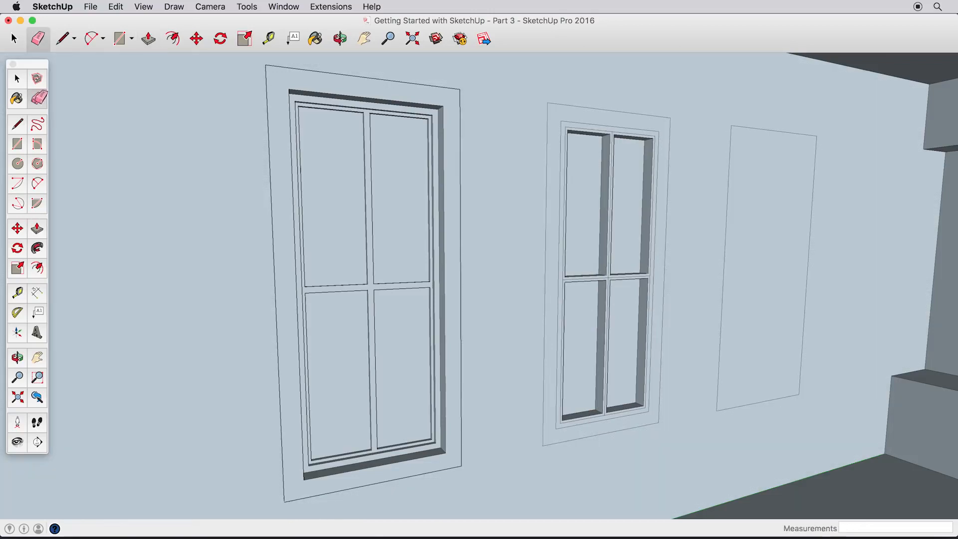
click(608, 284)
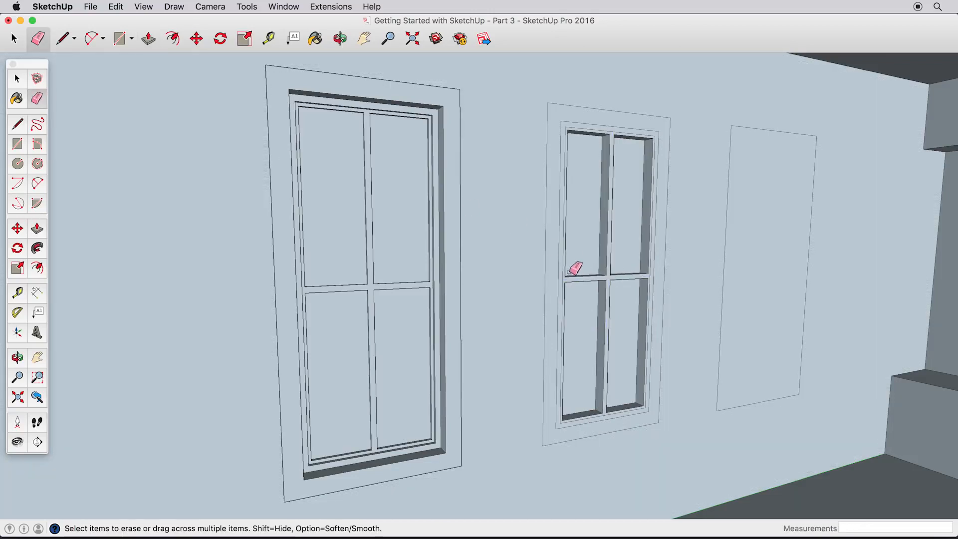
Push the middle window's dividers and narrow frame inward and pull its outer trim outward, matching the first window's depths.
click(36, 228)
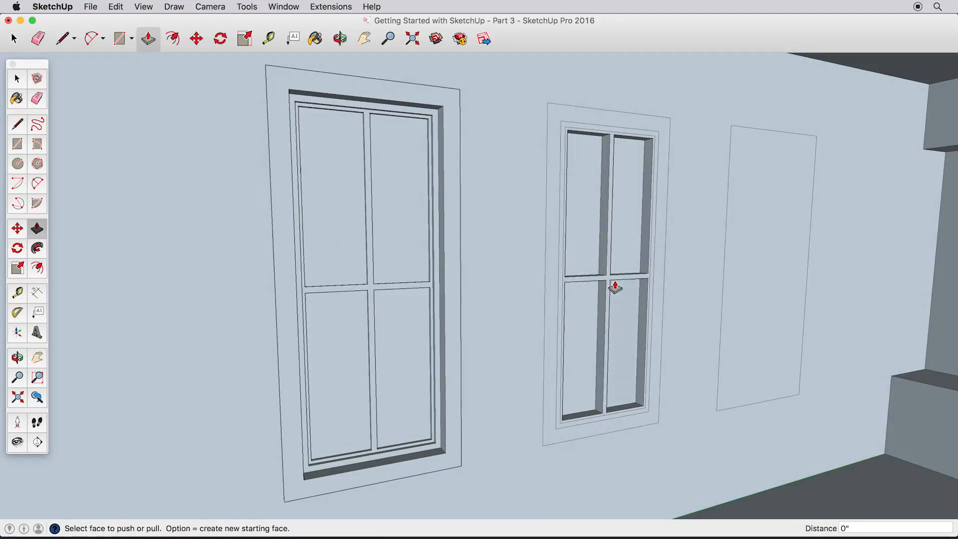
drag(608, 282, 425, 293)
drag(651, 276, 439, 304)
drag(653, 285, 451, 300)
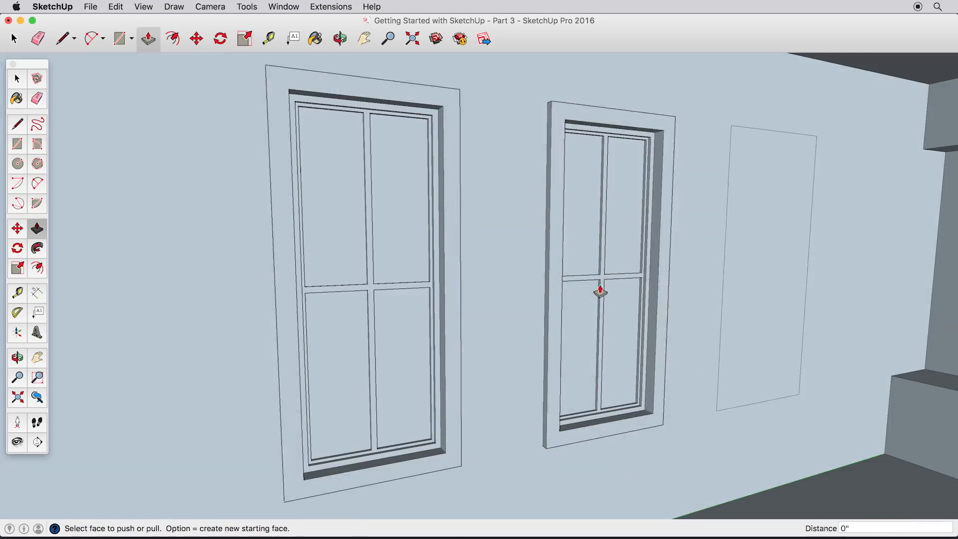
key(space)
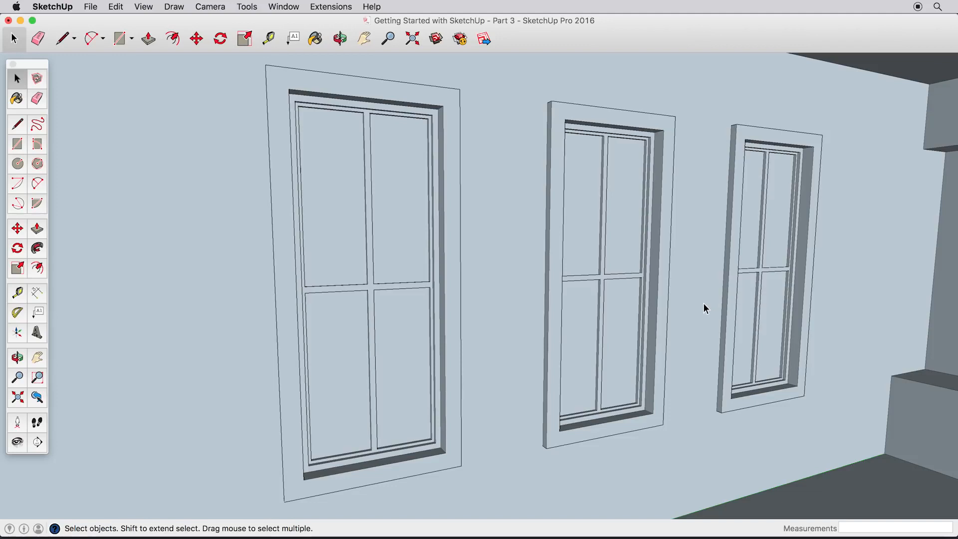
Examine the three windows together with the back wall's centre section and built-ins from farther back in the room.
scroll(701, 321, down, 5)
shift+middle_drag(714, 330, 605, 274)
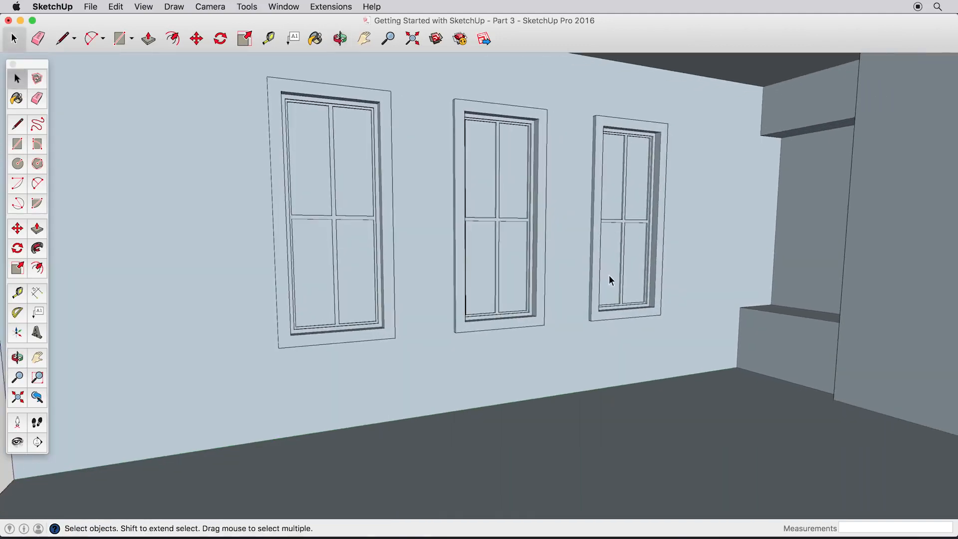
scroll(605, 274, down, 3)
middle_drag(651, 300, 684, 316)
scroll(620, 321, down, 3)
shift+middle_drag(685, 315, 645, 313)
middle_drag(727, 329, 753, 325)
scroll(725, 327, up, 5)
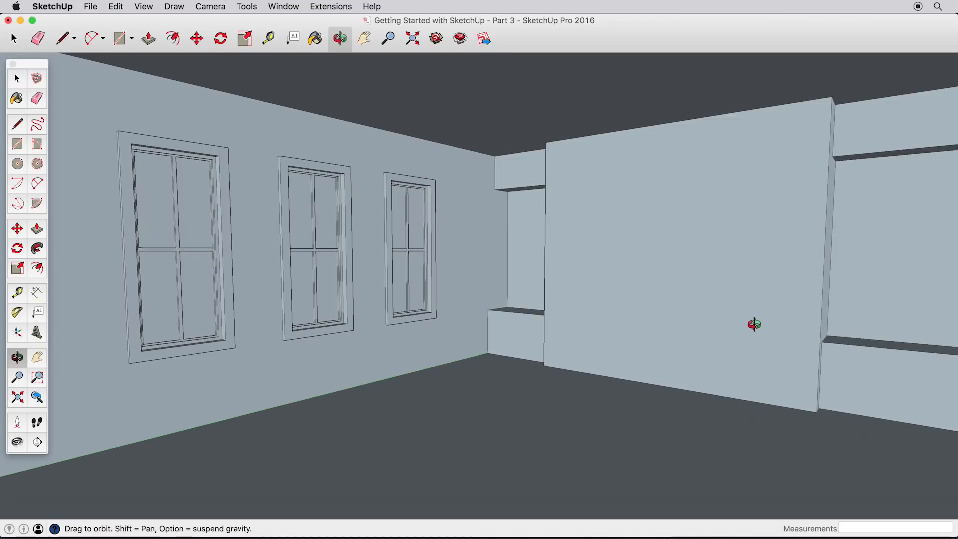
Mix a dark green and paint the left wall and the fronts and tops of both lower built-ins.
key(space)
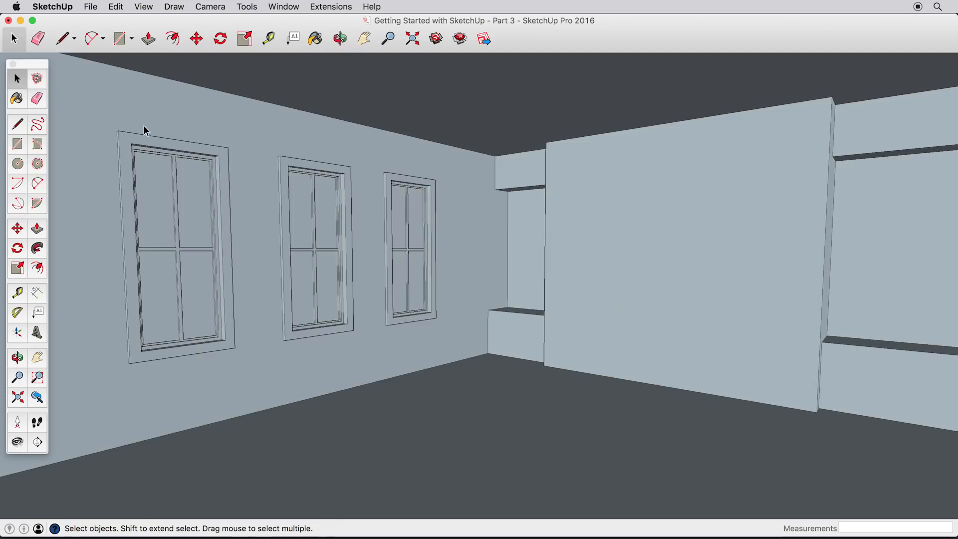
click(16, 98)
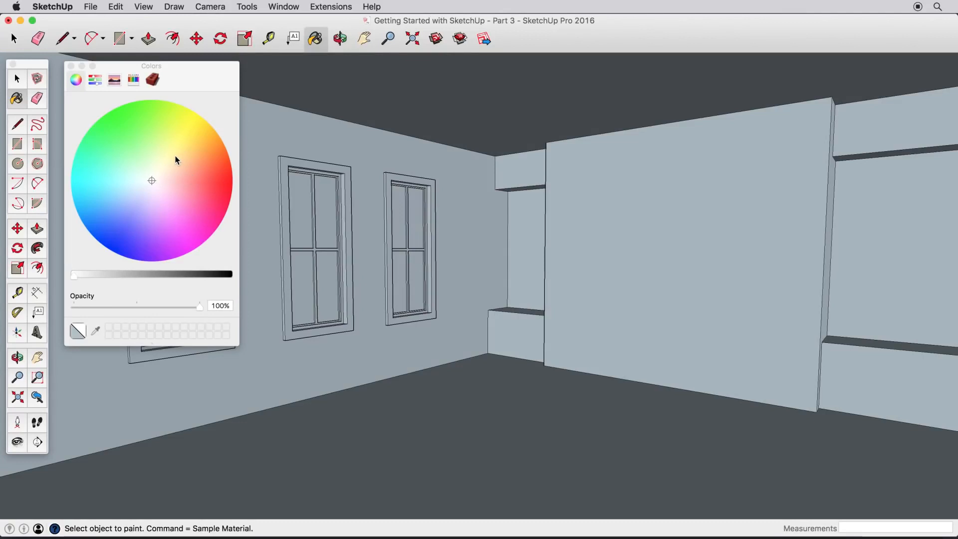
click(140, 125)
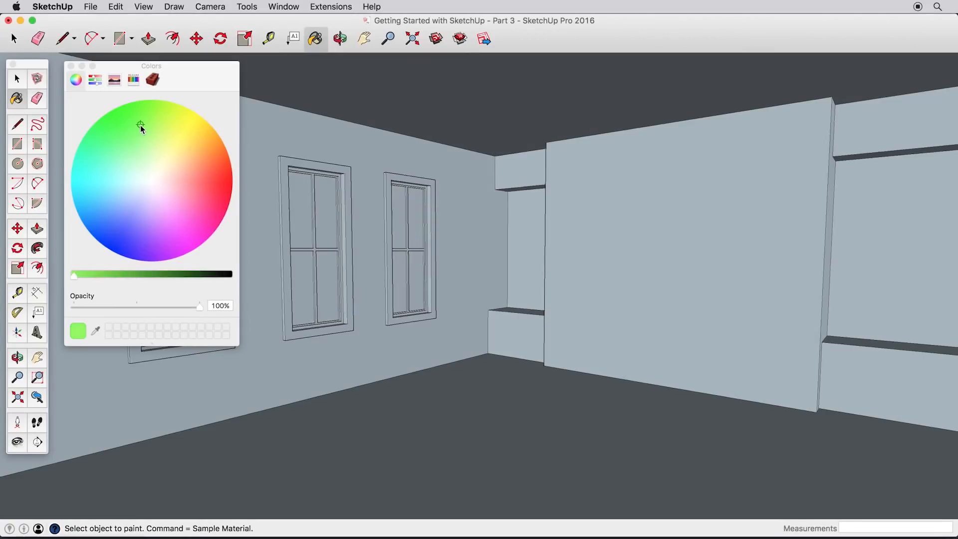
drag(148, 274, 182, 277)
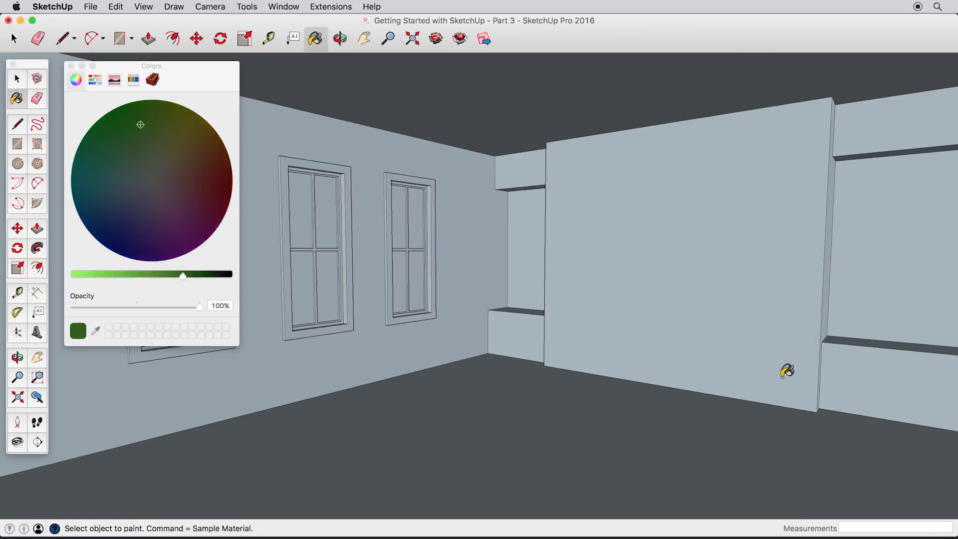
click(853, 378)
click(525, 334)
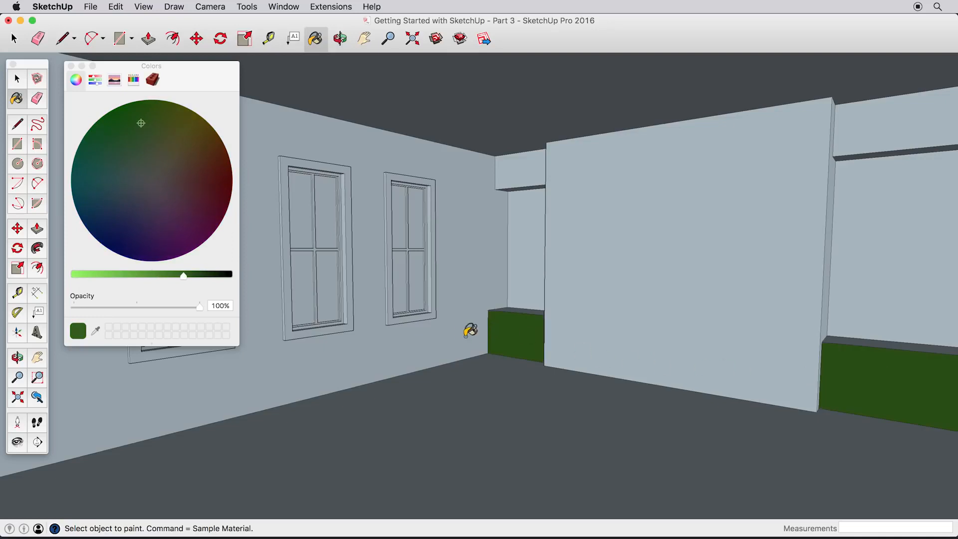
click(471, 329)
click(533, 308)
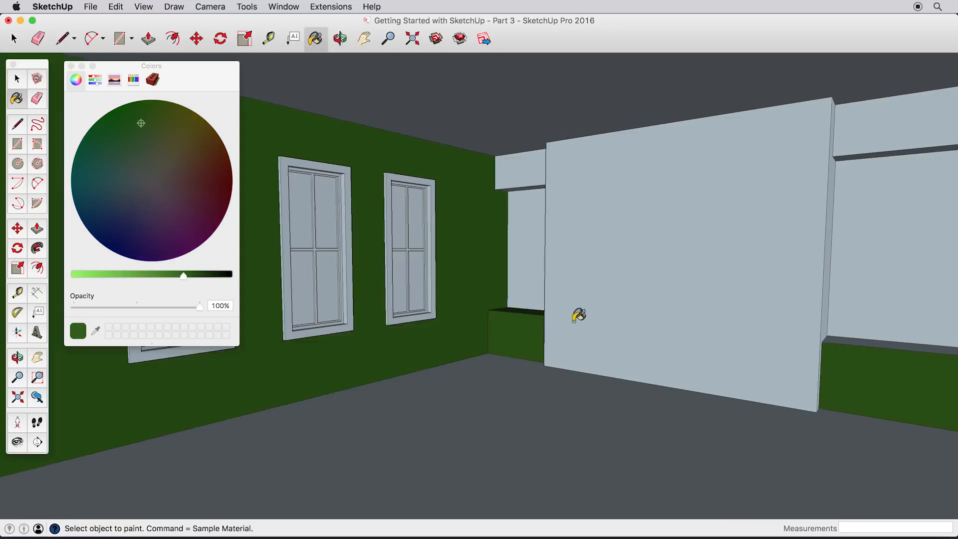
click(853, 335)
Mix a muted olive-tan and paint the back wall's centre section, its side, the niche walls and the upper built-in fronts.
drag(177, 164, 169, 153)
drag(146, 273, 152, 274)
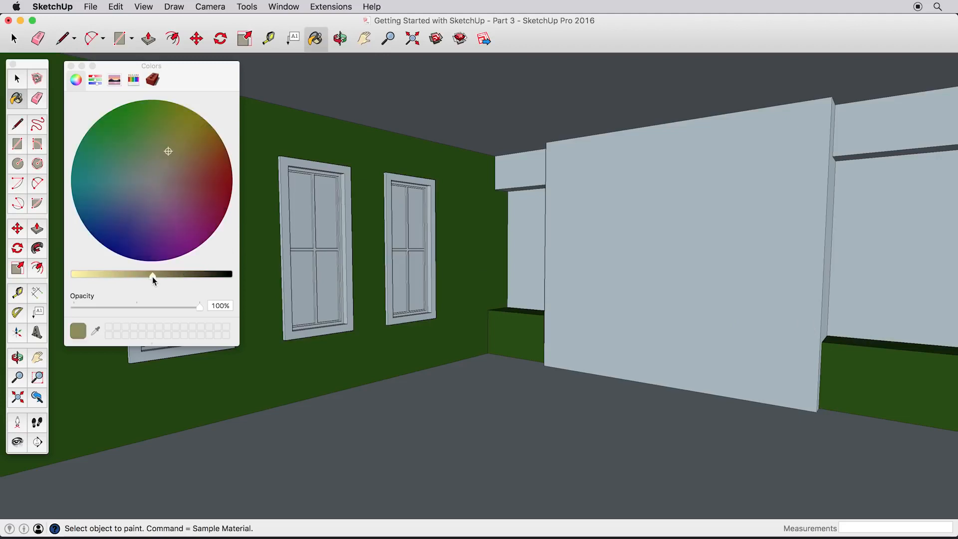
click(902, 288)
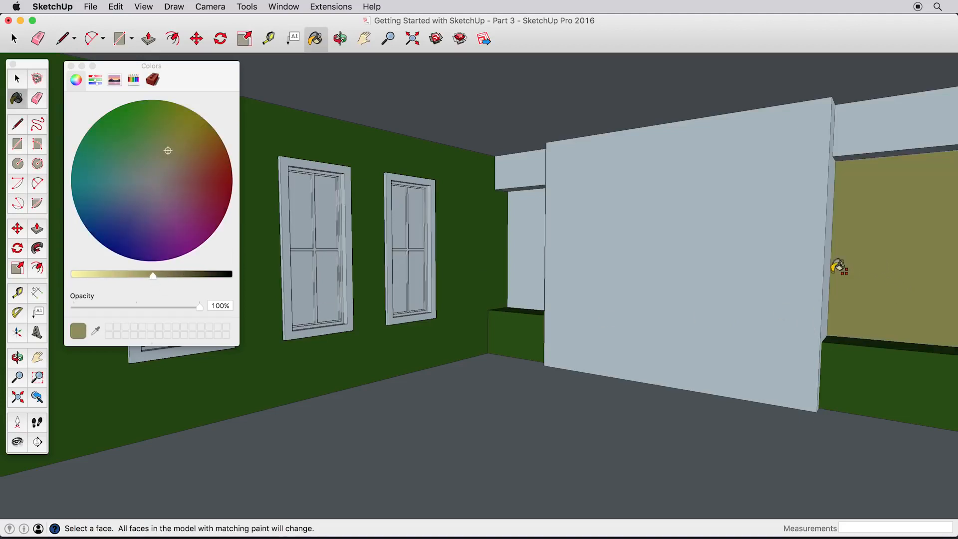
mouse_move(782, 272)
middle_down()
mouse_move(869, 246)
mouse_move(773, 256)
middle_up()
click(763, 163)
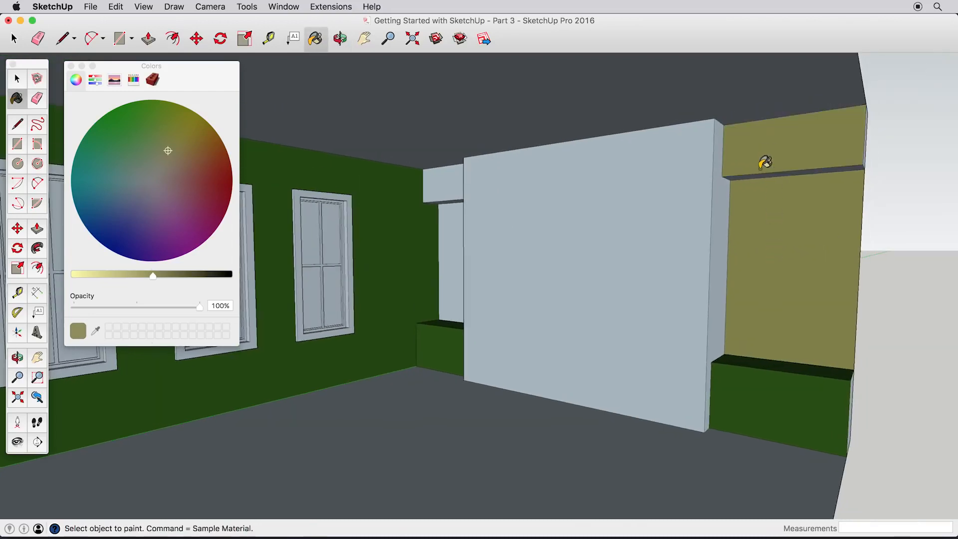
click(720, 199)
click(654, 222)
mouse_move(506, 250)
middle_down()
mouse_move(596, 259)
mouse_move(568, 251)
middle_up()
click(571, 252)
click(567, 190)
mouse_move(566, 190)
middle_down()
mouse_move(567, 220)
mouse_move(562, 188)
middle_up()
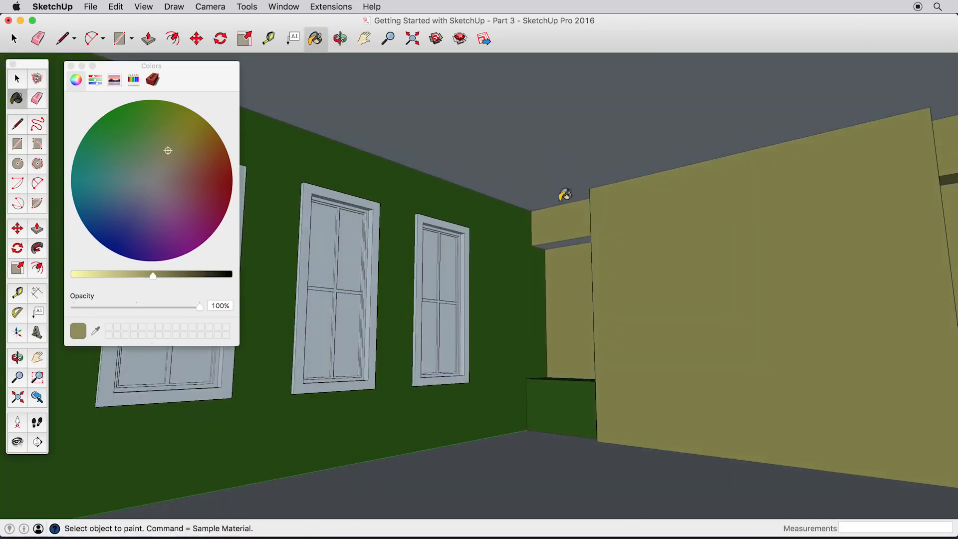
Mix a light grey-blue and paint the four panes of the window farthest from the back wall.
mouse_move(588, 260)
middle_down()
mouse_move(597, 330)
mouse_move(600, 274)
mouse_move(611, 269)
mouse_move(600, 280)
mouse_move(524, 277)
mouse_move(534, 295)
mouse_move(630, 283)
mouse_move(524, 289)
mouse_move(539, 292)
mouse_move(539, 284)
middle_up()
key(b)
scroll(541, 288, up, 3)
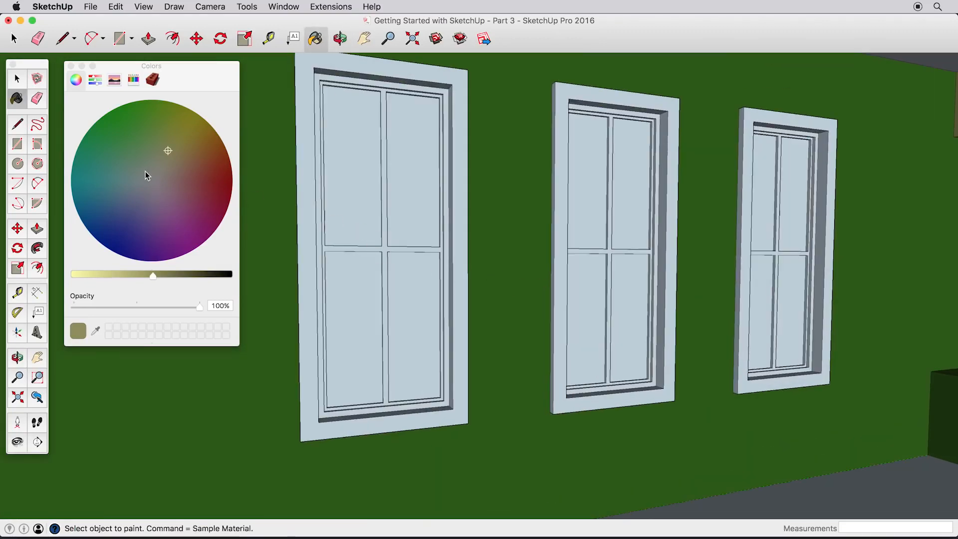
drag(140, 276, 122, 277)
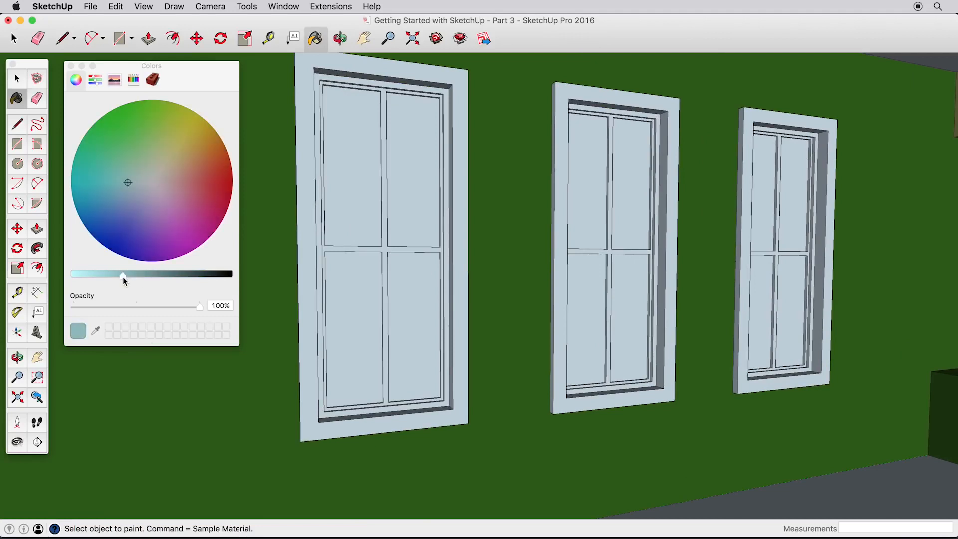
click(354, 209)
click(418, 208)
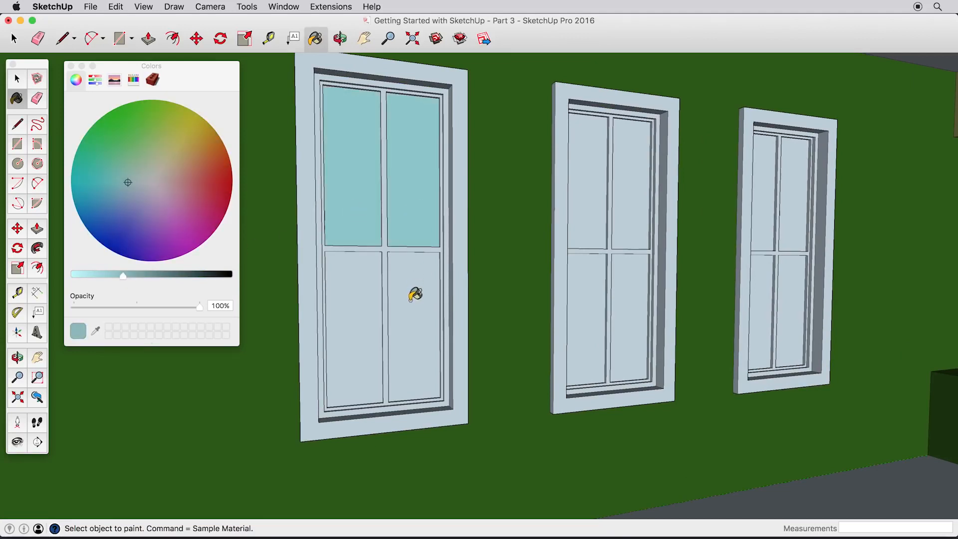
click(415, 293)
click(364, 298)
Mix a dark brown and fill all connected unpainted faces of the first window's frame, dividers and trim.
middle_drag(425, 282, 464, 276)
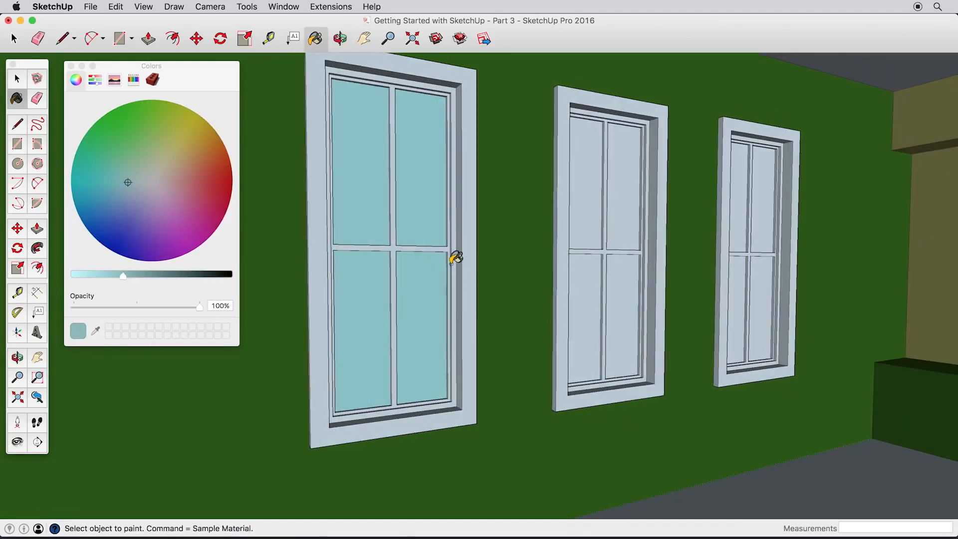
scroll(456, 255, up, 3)
scroll(469, 279, down, 5)
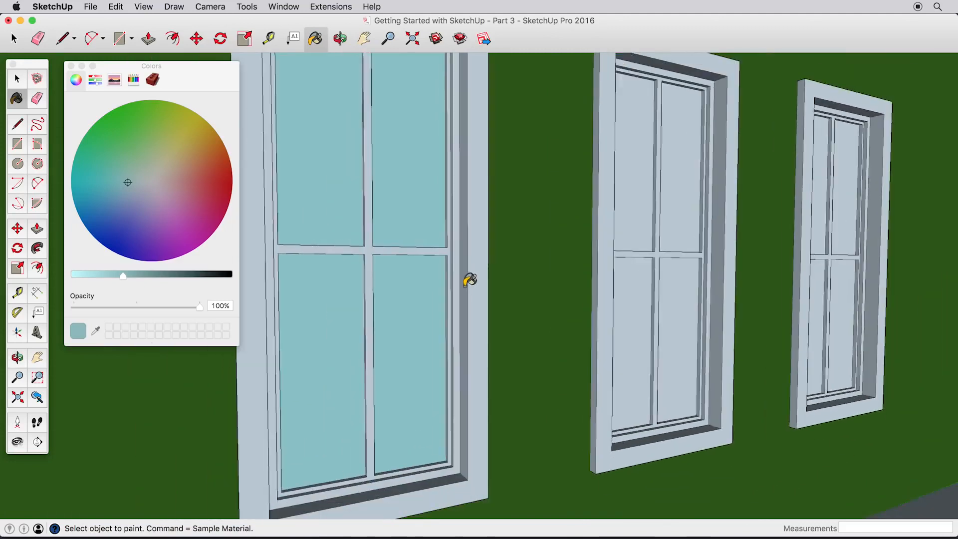
scroll(466, 282, down, 2)
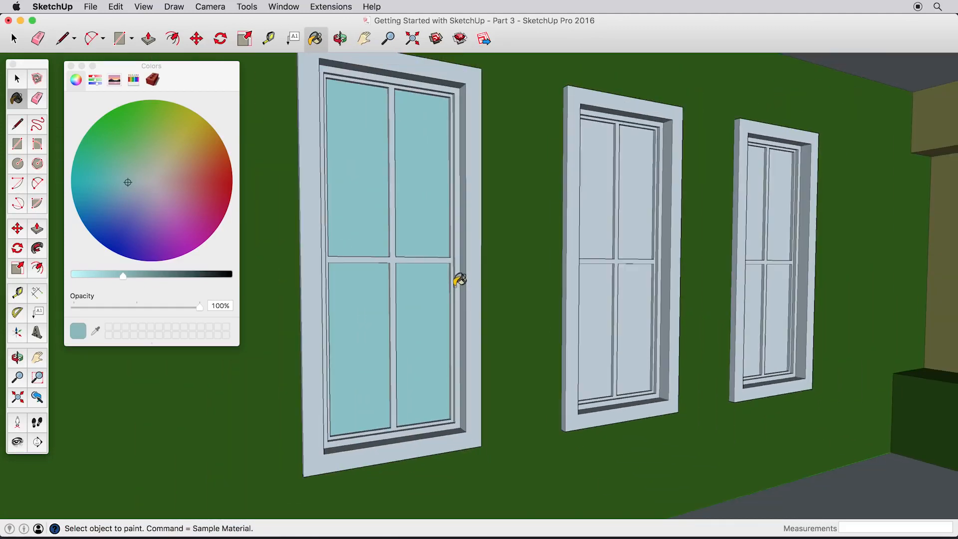
click(182, 163)
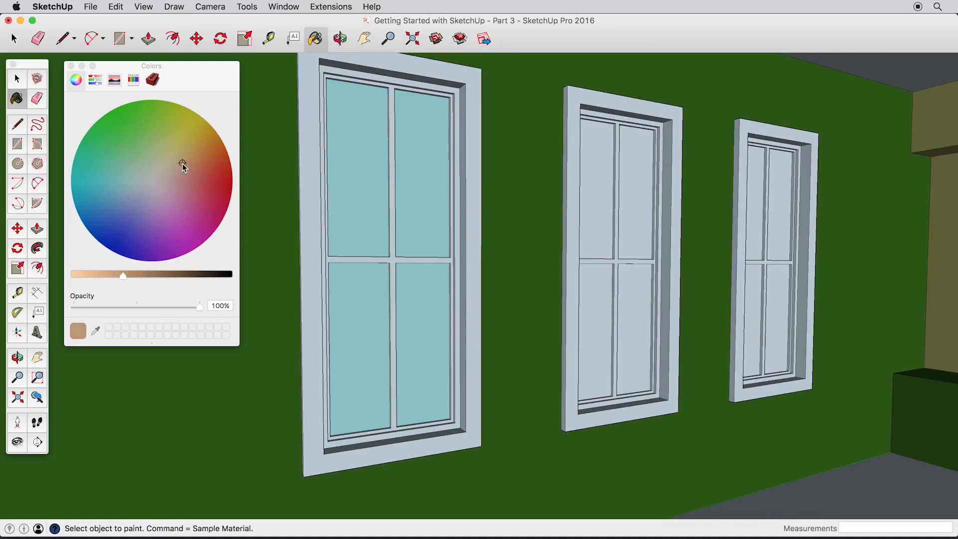
click(186, 273)
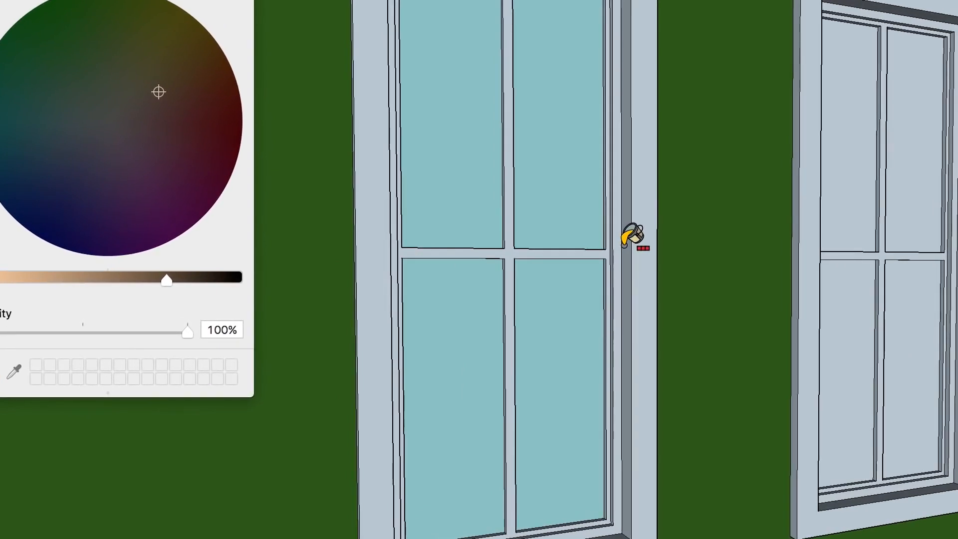
scroll(643, 244, up, 3)
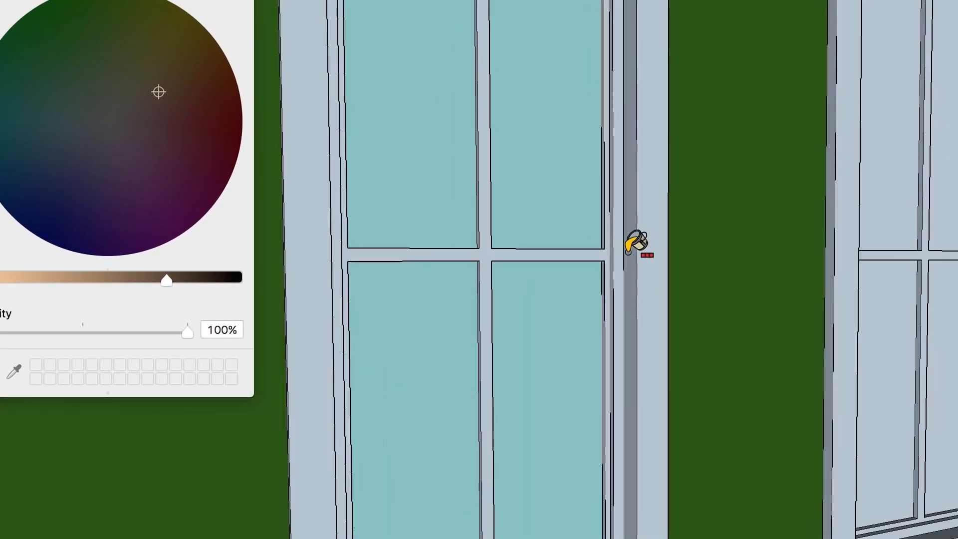
alt+click(628, 252)
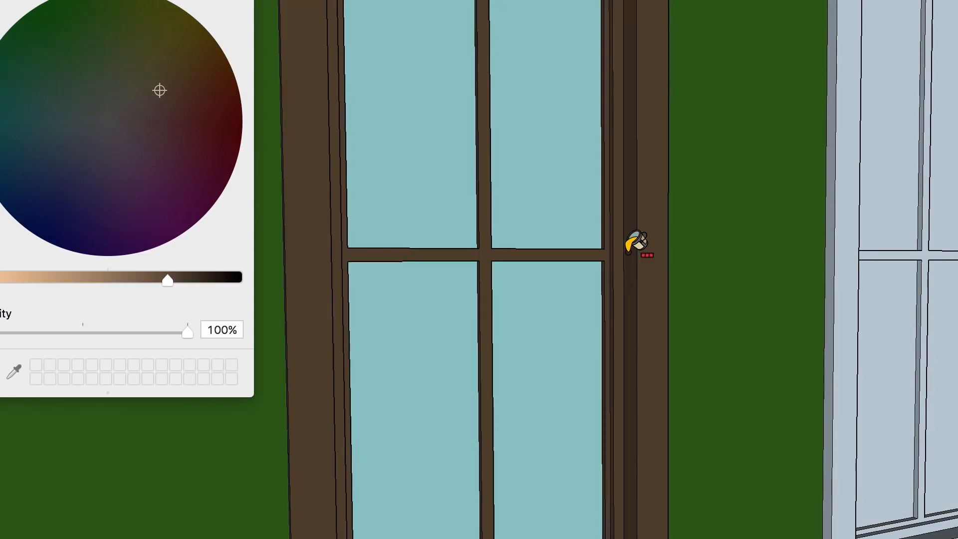
Sample the light blue from the first window's glass and paint the middle window's four panes.
scroll(629, 252, down, 3)
mouse_move(629, 251)
middle_down()
mouse_move(636, 256)
mouse_move(581, 251)
middle_up()
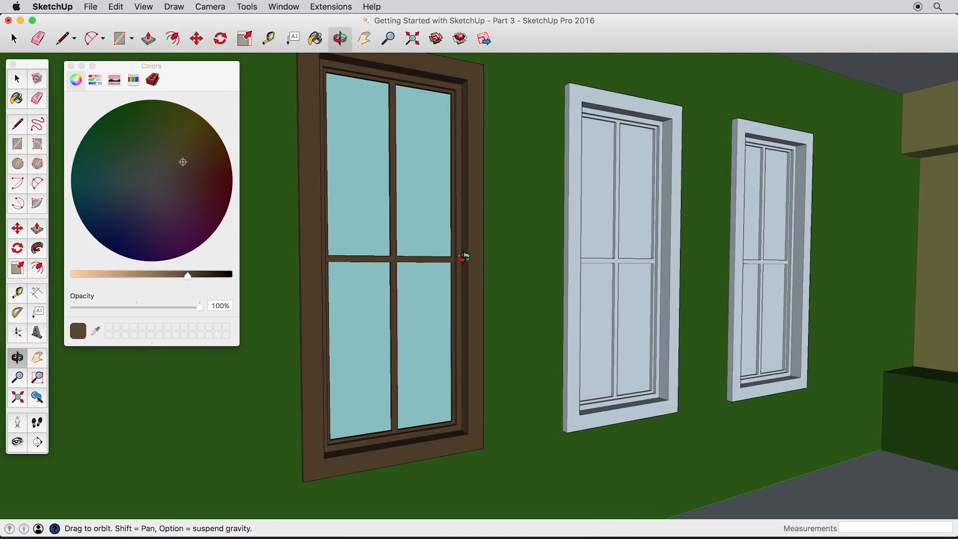
middle_drag(464, 257, 465, 257)
mouse_move(583, 259)
middle_down()
mouse_move(481, 268)
mouse_move(495, 261)
mouse_move(530, 271)
mouse_move(492, 261)
middle_up()
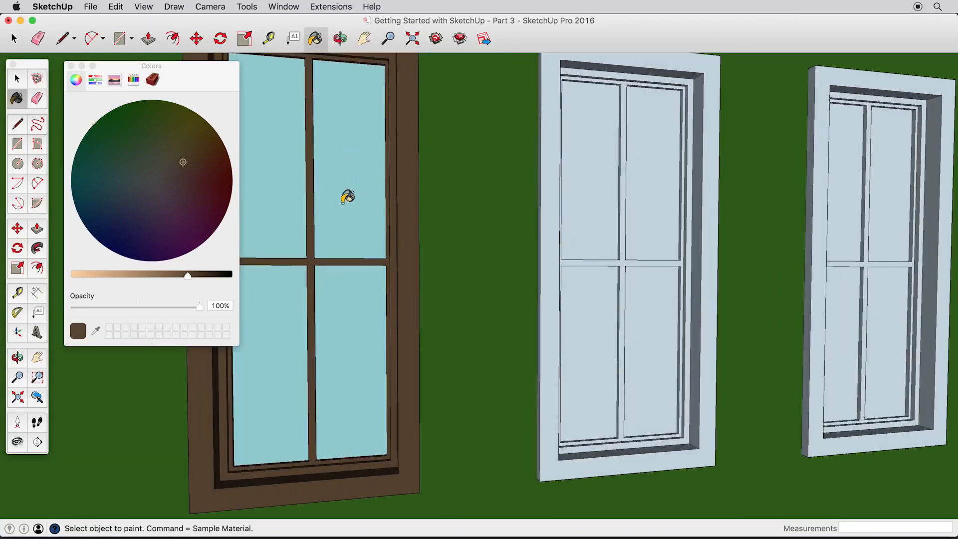
key(super)
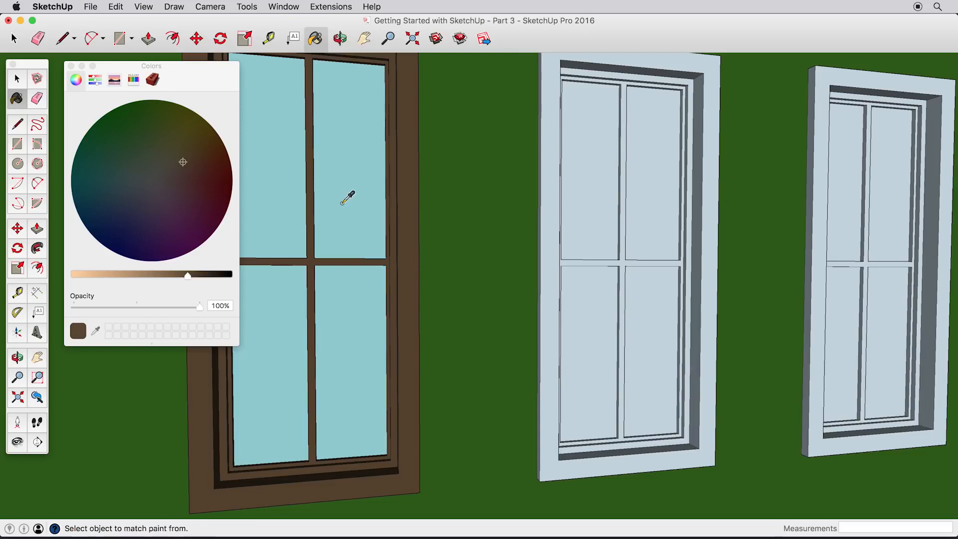
click(341, 203)
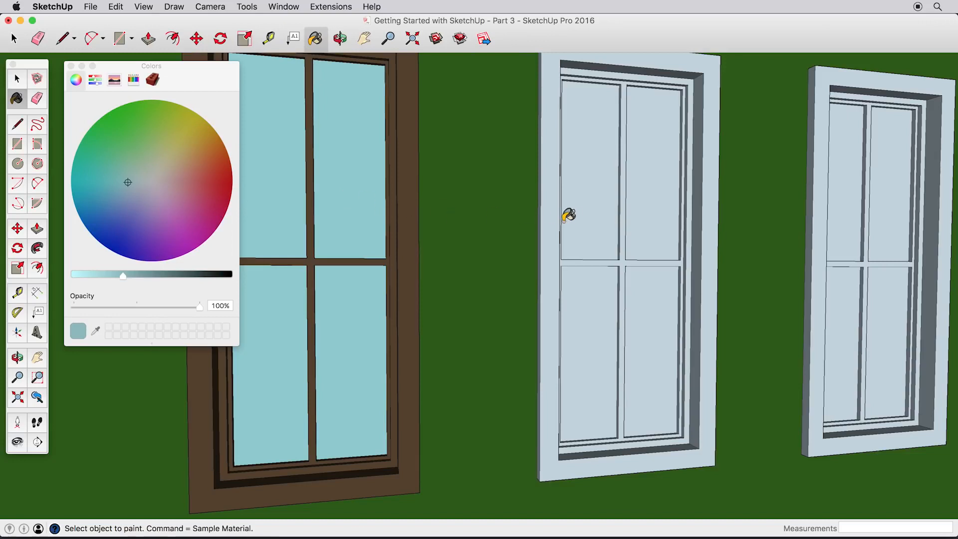
click(594, 217)
click(653, 225)
click(649, 279)
click(600, 293)
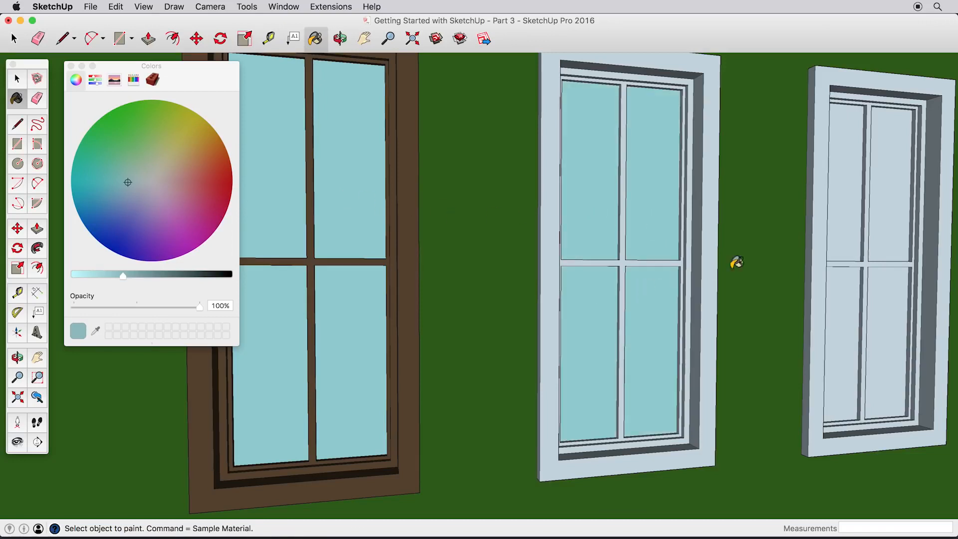
Paint the four panes of the window nearest the back wall in the same light blue.
click(847, 232)
click(889, 230)
click(887, 293)
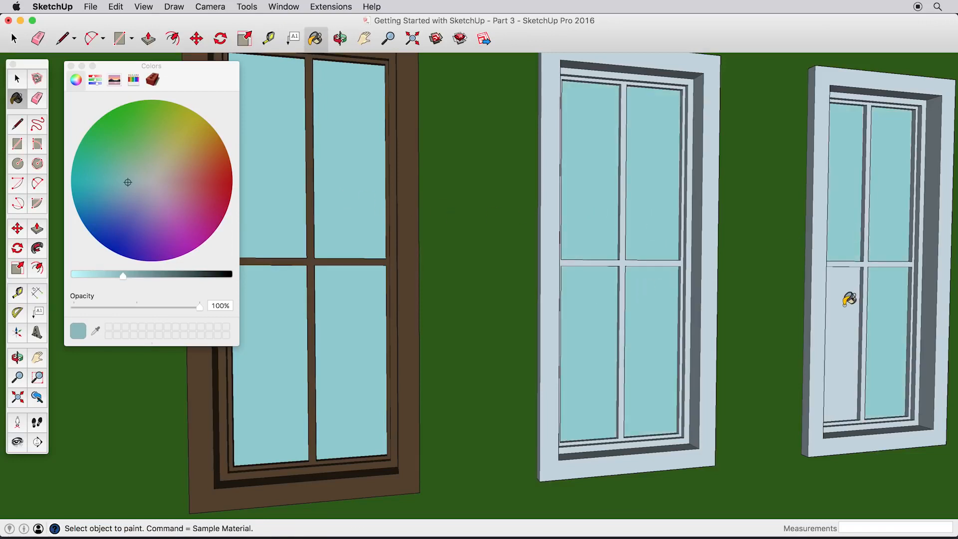
click(847, 299)
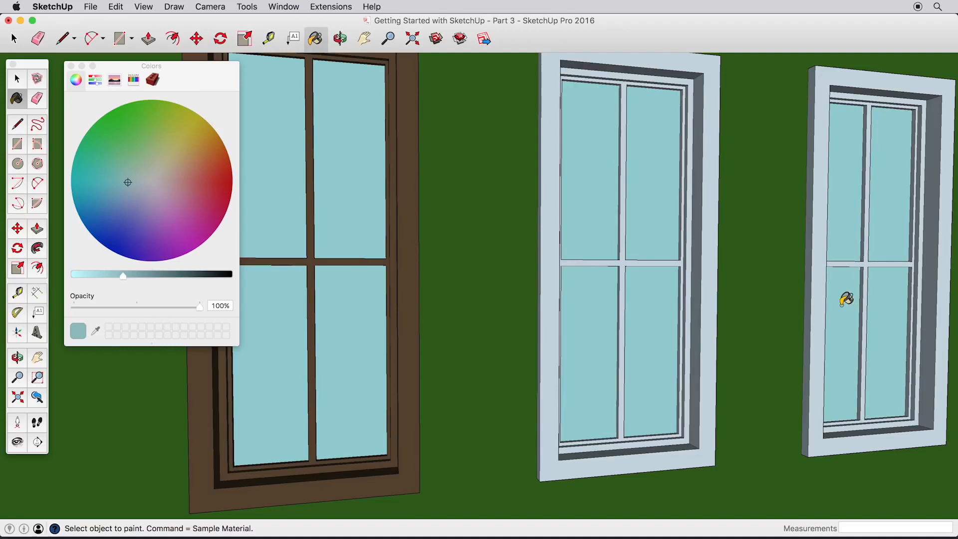
Sample the first window's brown and fill all connected frame and trim faces of the other two windows.
super+click(404, 260)
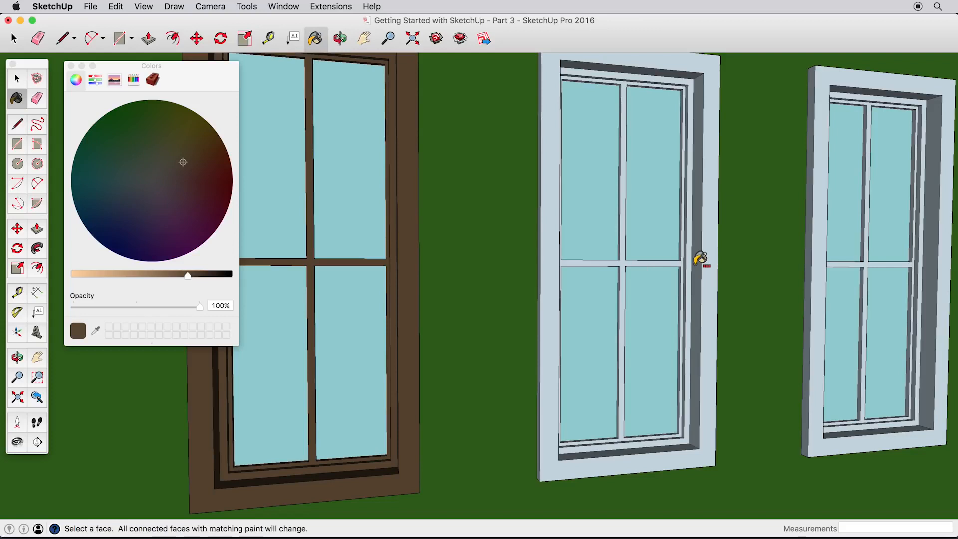
alt+click(700, 258)
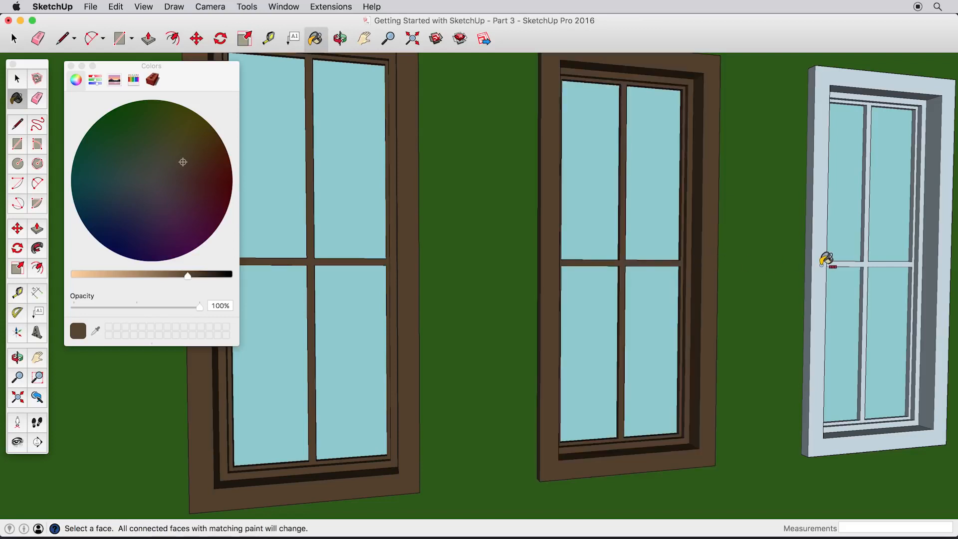
alt+click(820, 259)
View the in-model materials in the Materials Tray and choose the Wood collection there.
scroll(814, 268, down, 5)
mouse_move(812, 269)
middle_down()
mouse_move(842, 276)
mouse_move(772, 261)
mouse_move(786, 275)
mouse_move(650, 265)
middle_up()
scroll(808, 278, down, 3)
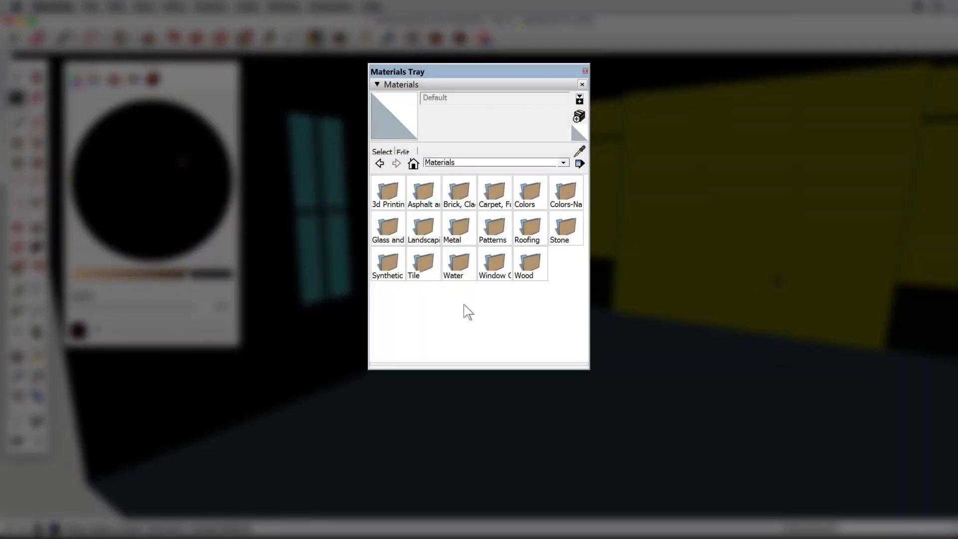
click(412, 163)
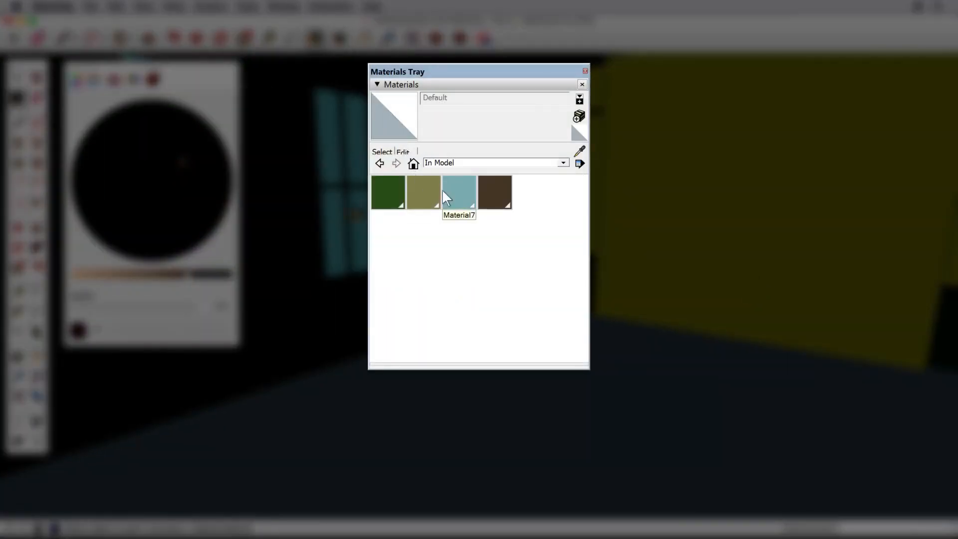
click(563, 163)
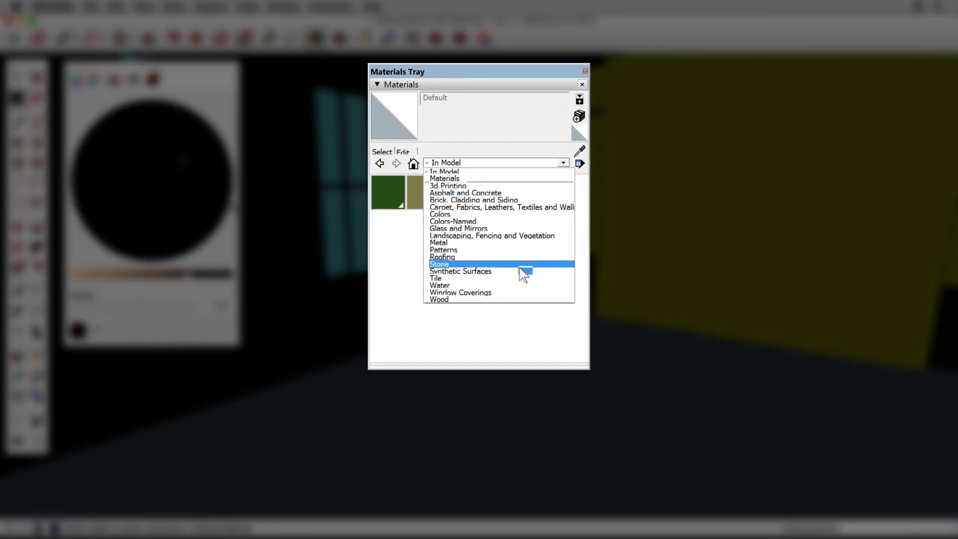
click(508, 300)
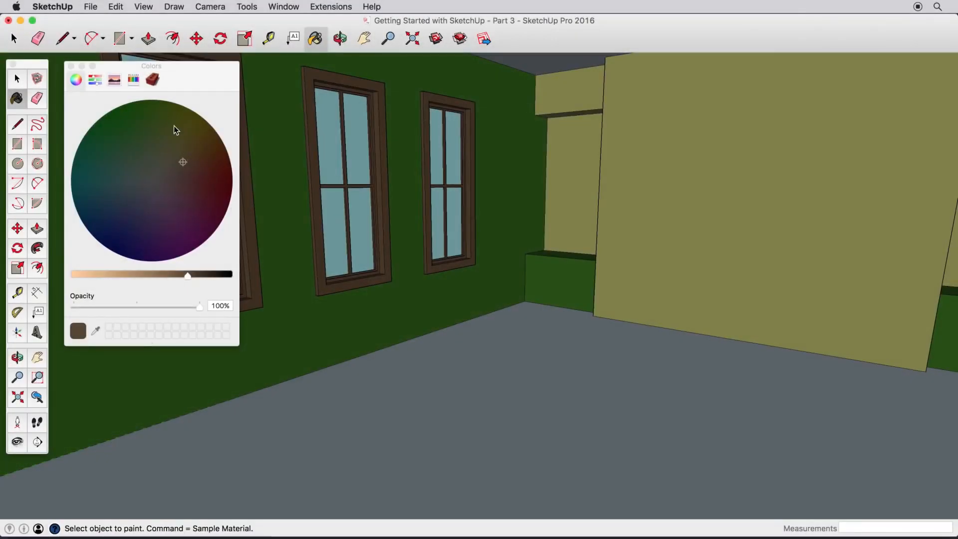
Paint the room's floor with the light strip-wood material from the Wood collection.
click(152, 79)
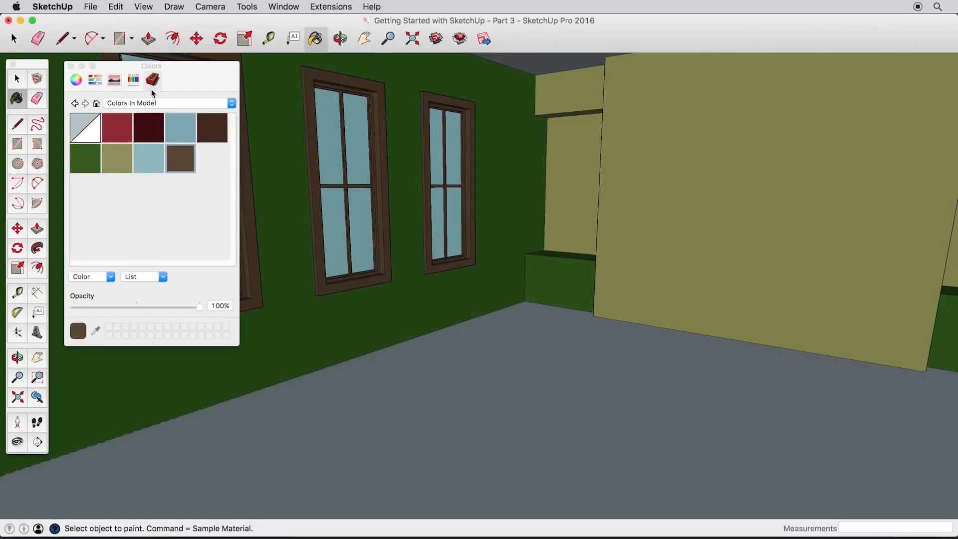
click(151, 103)
click(137, 235)
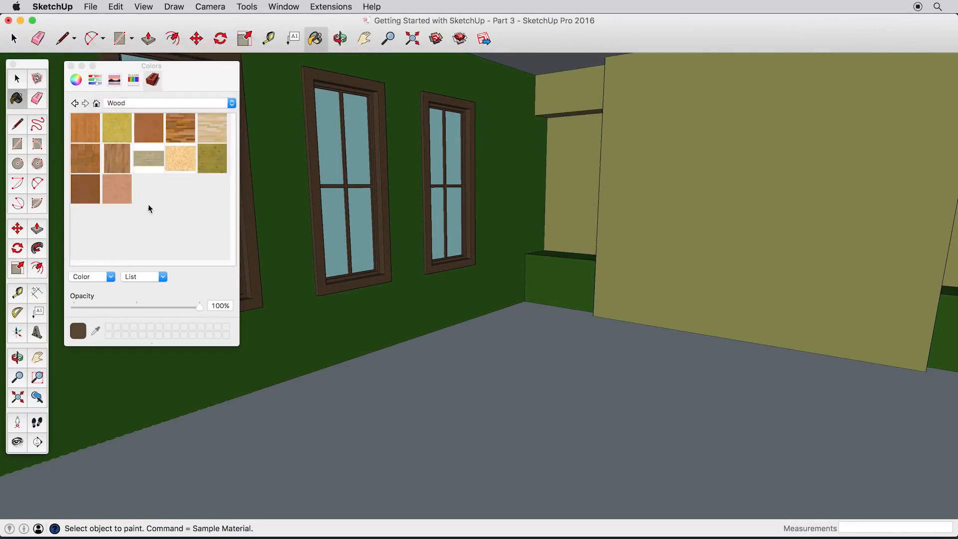
click(180, 141)
click(211, 139)
click(545, 399)
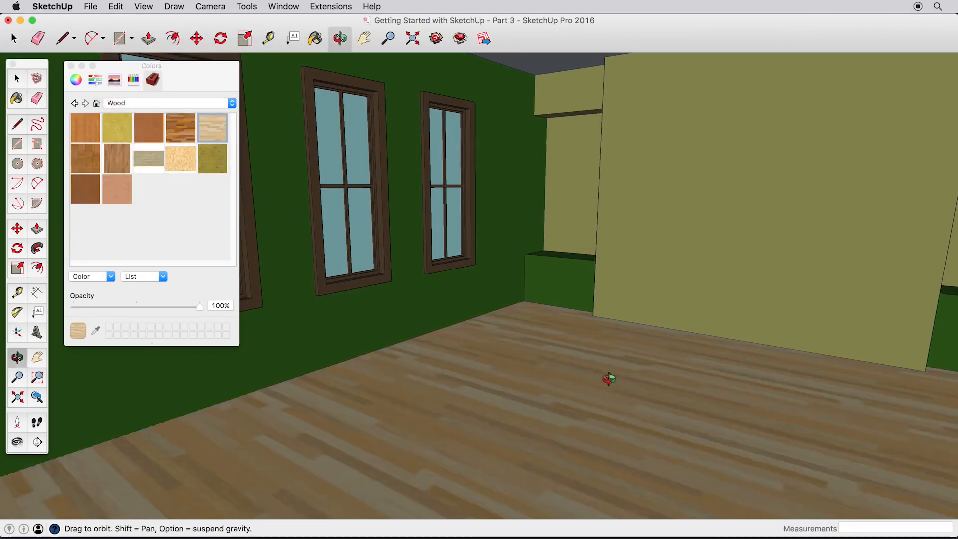
Leave painting and close the materials window after checking the wood floor.
middle_drag(607, 381, 622, 414)
mouse_move(586, 364)
middle_down()
mouse_move(592, 387)
mouse_move(573, 374)
mouse_move(554, 335)
middle_up()
scroll(556, 335, down, 3)
scroll(601, 355, down, 2)
mouse_move(606, 350)
middle_down()
mouse_move(613, 358)
mouse_move(524, 335)
mouse_move(547, 331)
mouse_move(536, 308)
mouse_move(533, 322)
middle_up()
scroll(556, 339, up, 3)
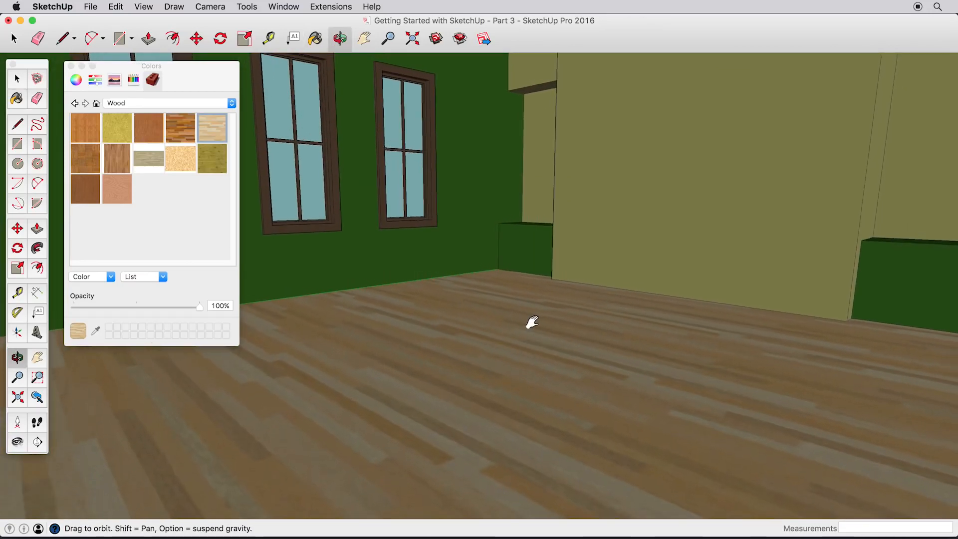
key(space)
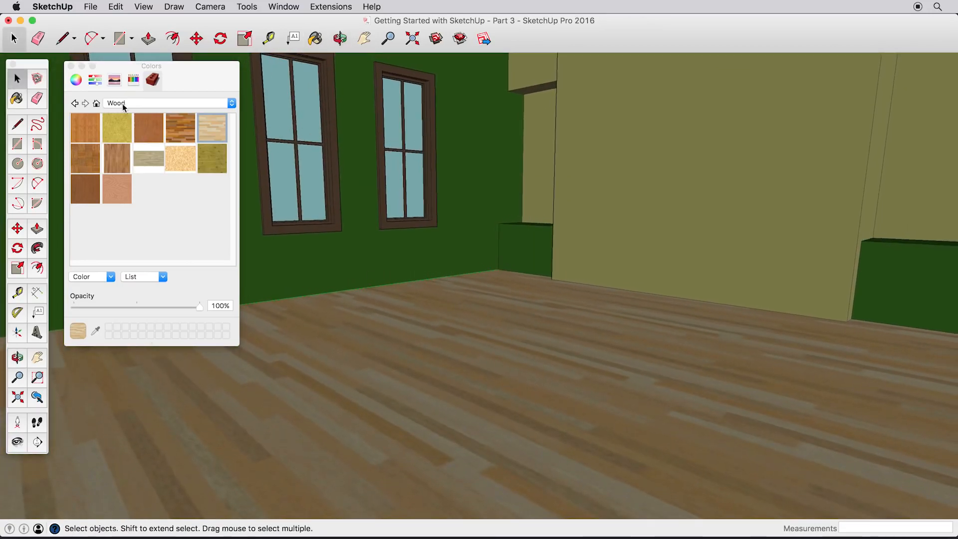
click(71, 65)
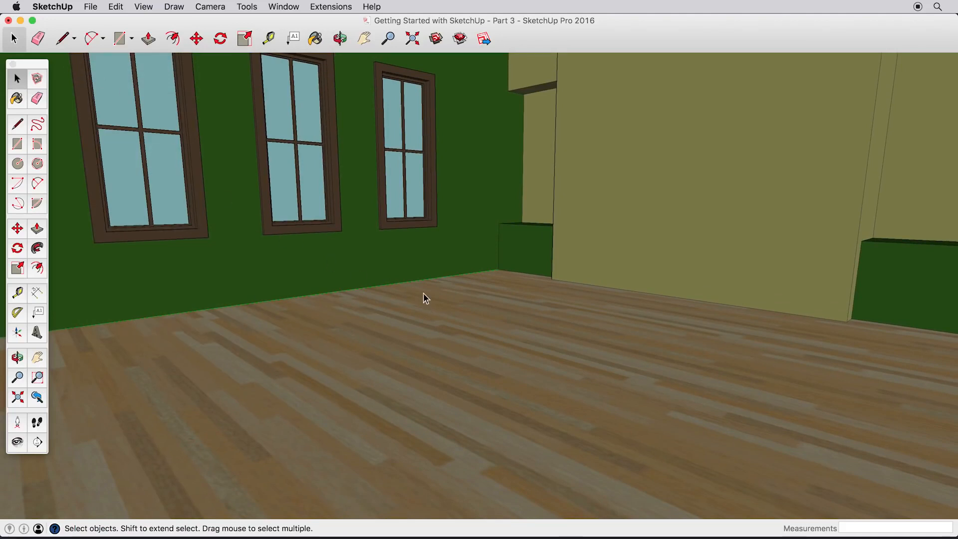
Open the 3D Warehouse, browse its home page and search for "chair".
click(284, 6)
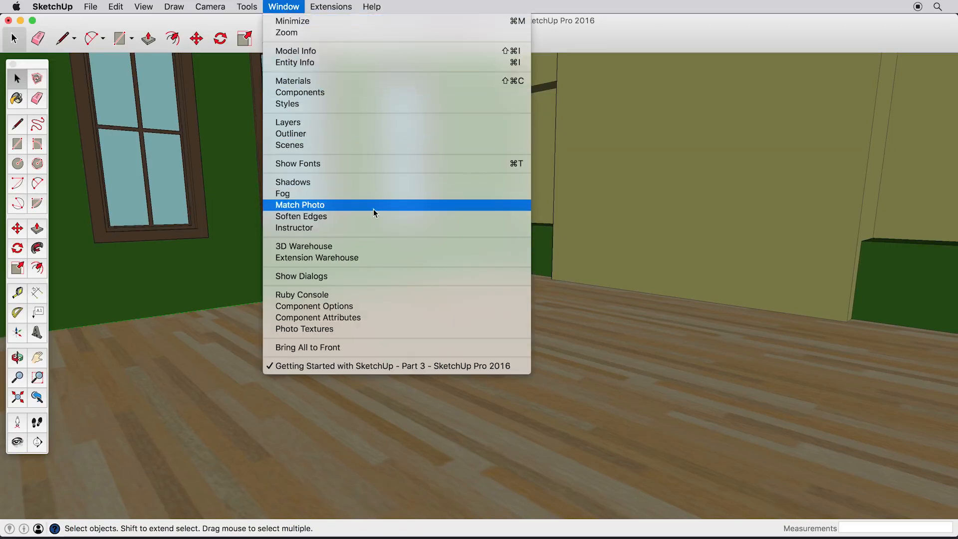
click(390, 248)
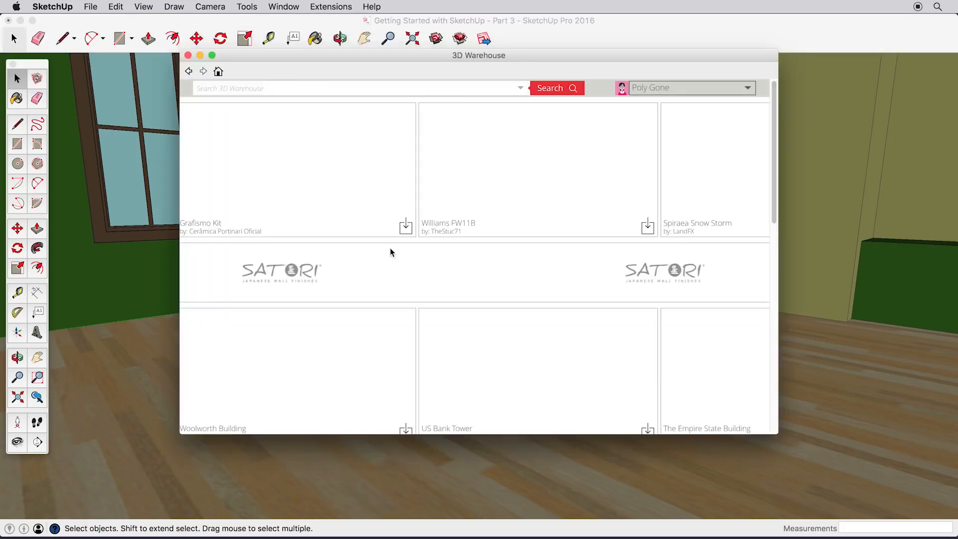
scroll(390, 249, down, 3)
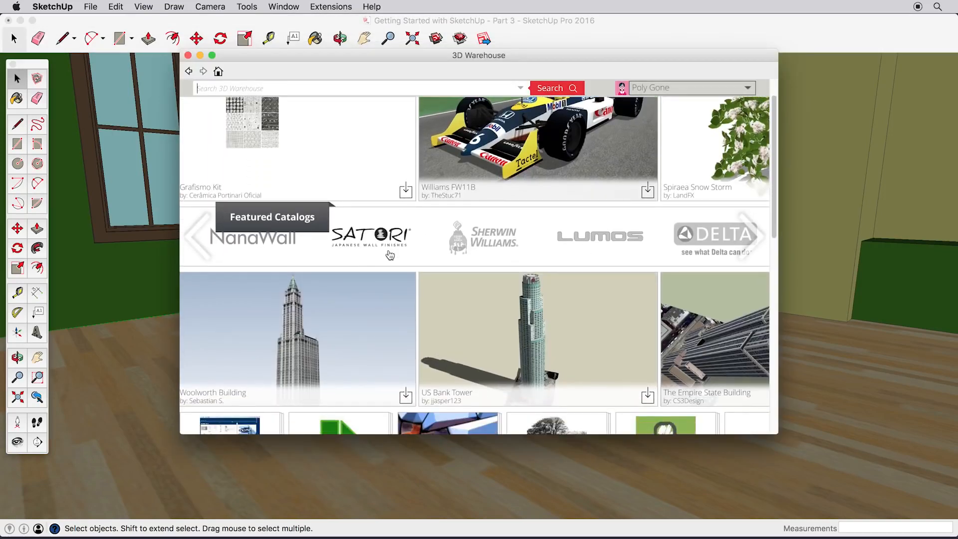
scroll(390, 256, down, 4)
scroll(391, 255, down, 5)
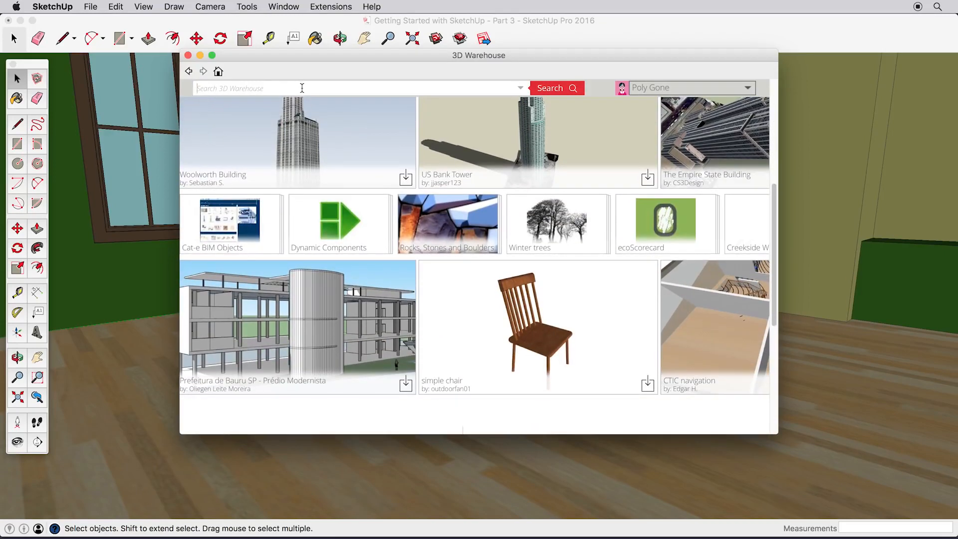
text(chair)
key(Return)
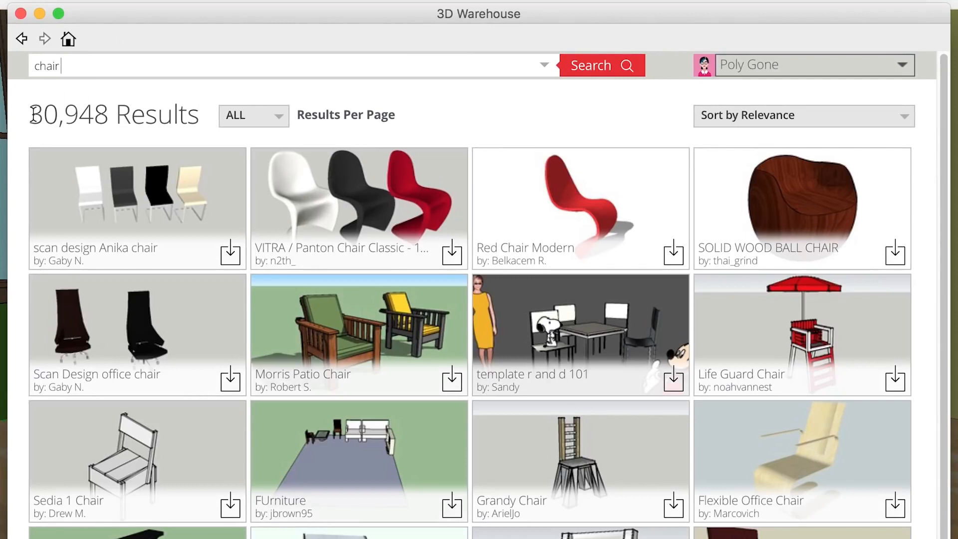
Replace the 3D Warehouse search term and search for "rectangular arm chair".
drag(32, 115, 109, 115)
click(94, 66)
key(super+a)
text(re)
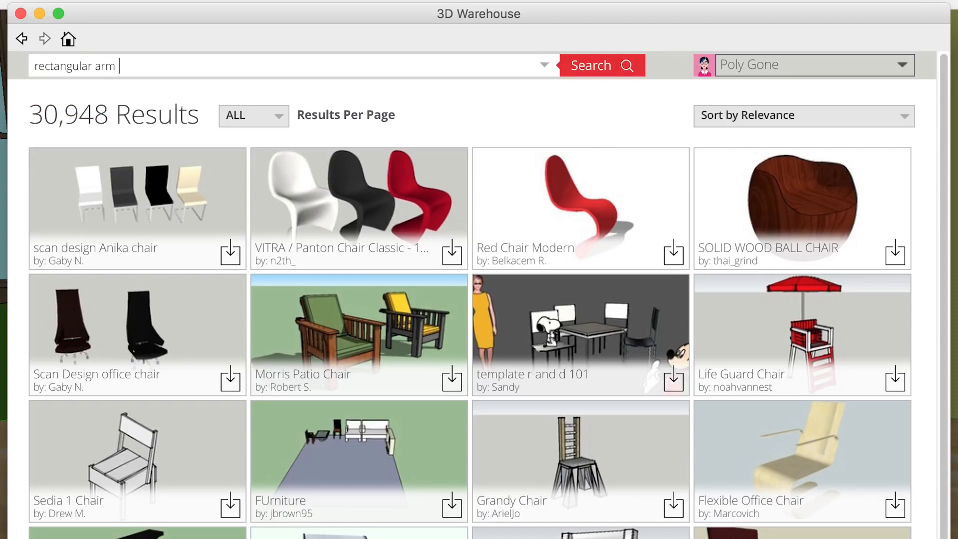
key(Return)
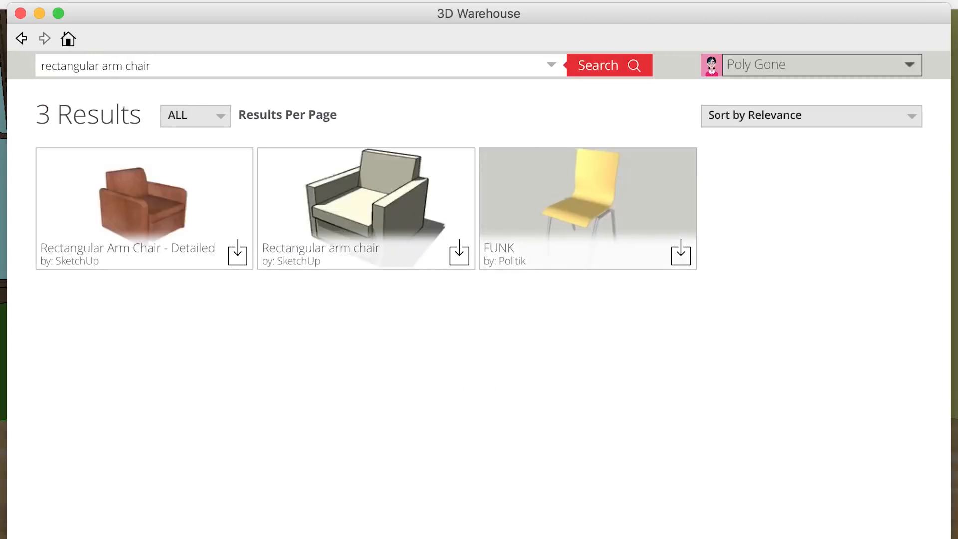
Load the "Rectangular Arm Chair - Detailed" model directly into the room and place it on the wood floor.
click(106, 195)
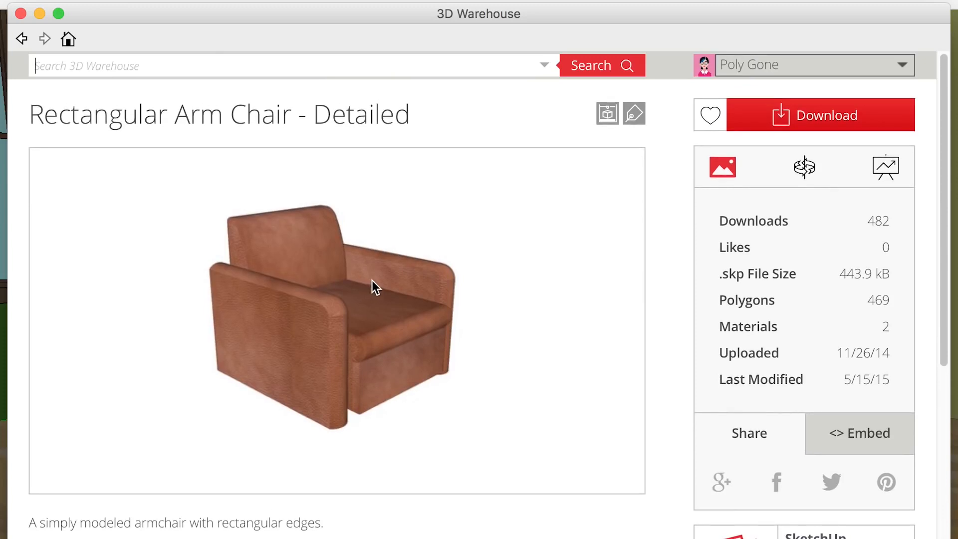
click(836, 122)
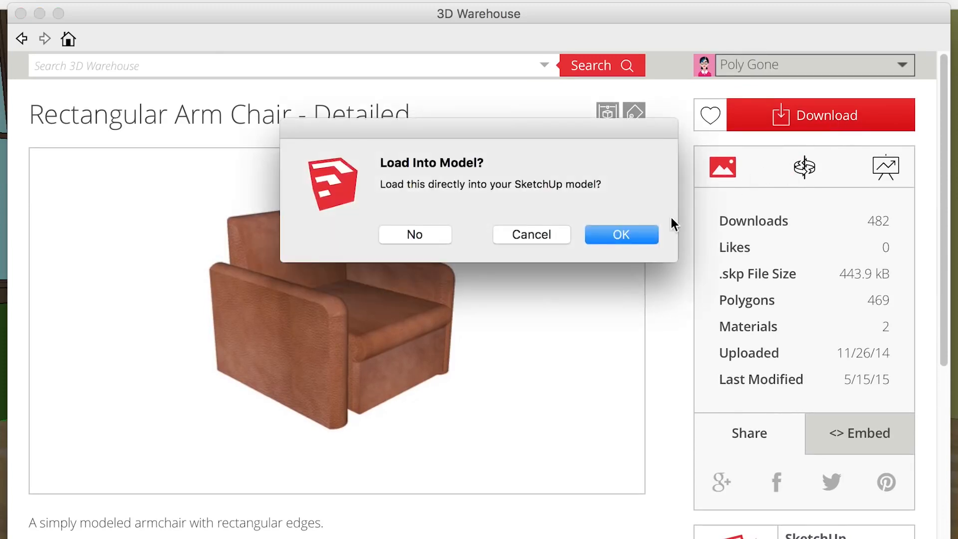
click(643, 233)
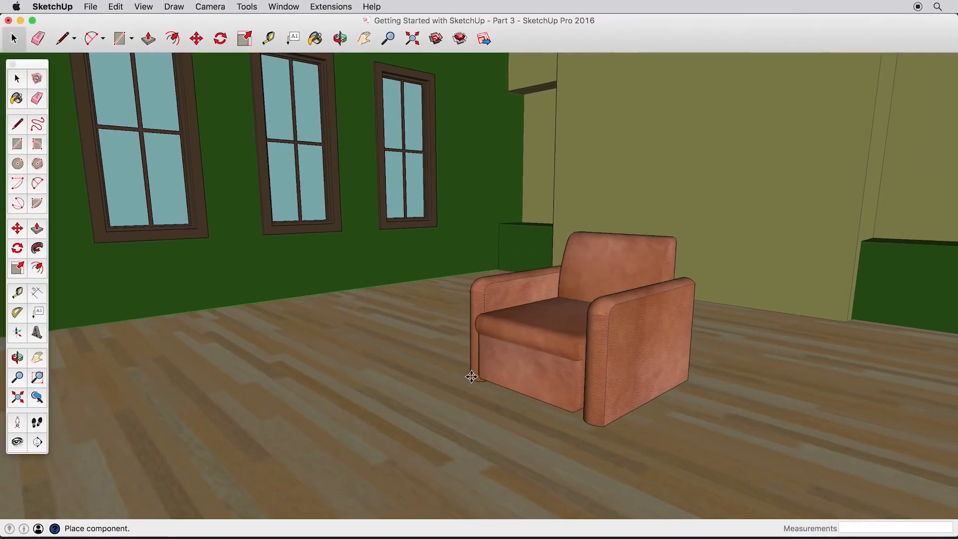
click(466, 370)
Select the placed armchair with the Move tool ready to reposition it.
middle_drag(569, 326, 647, 394)
key(space)
click(671, 438)
scroll(666, 427, down, 2)
scroll(657, 407, up, 2)
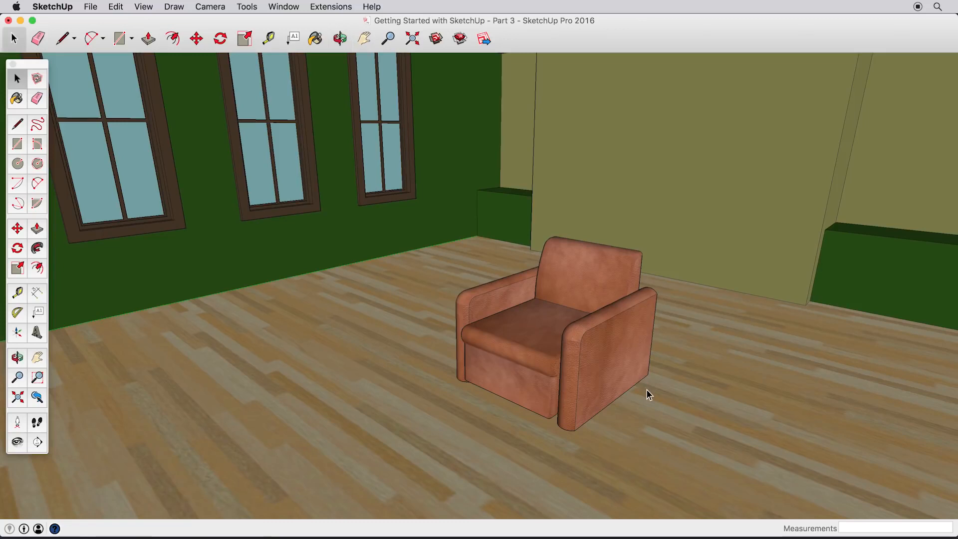
click(591, 293)
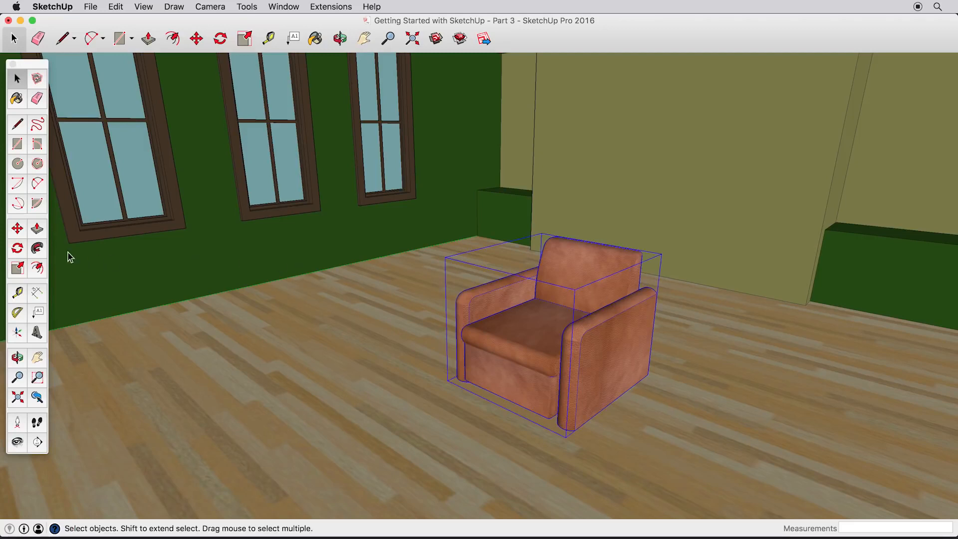
click(17, 229)
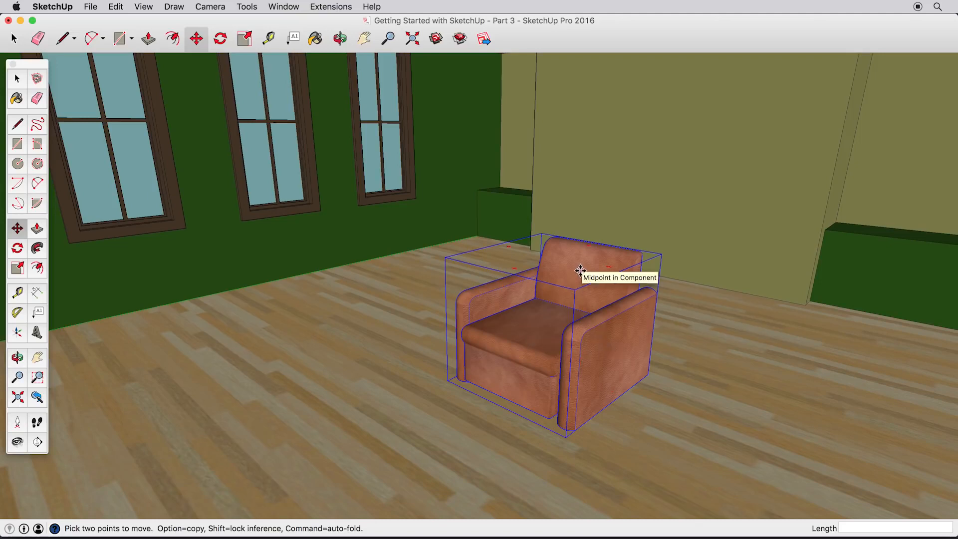
Try starting a rotation of the armchair from the Move tool's grip on its front face.
middle_drag(532, 361, 555, 366)
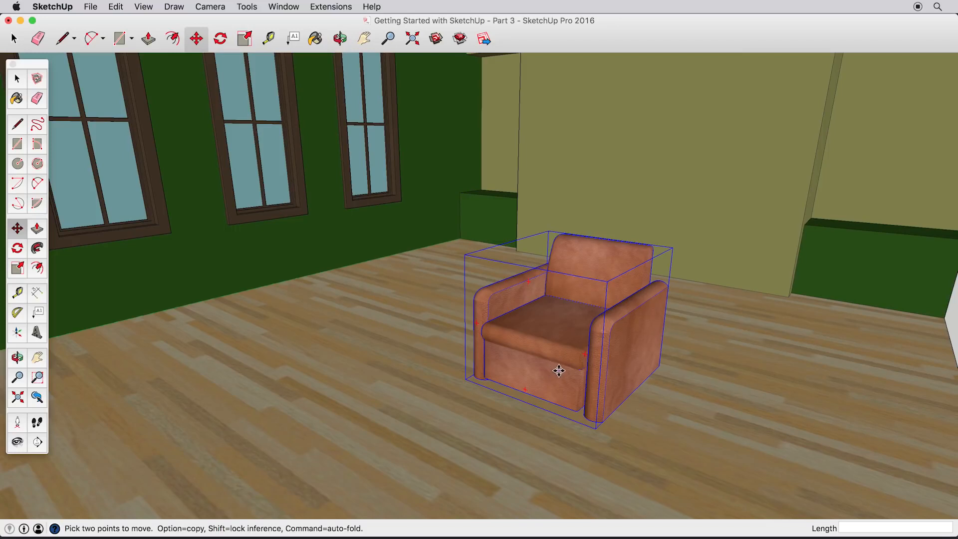
key(q)
key(m)
key(q)
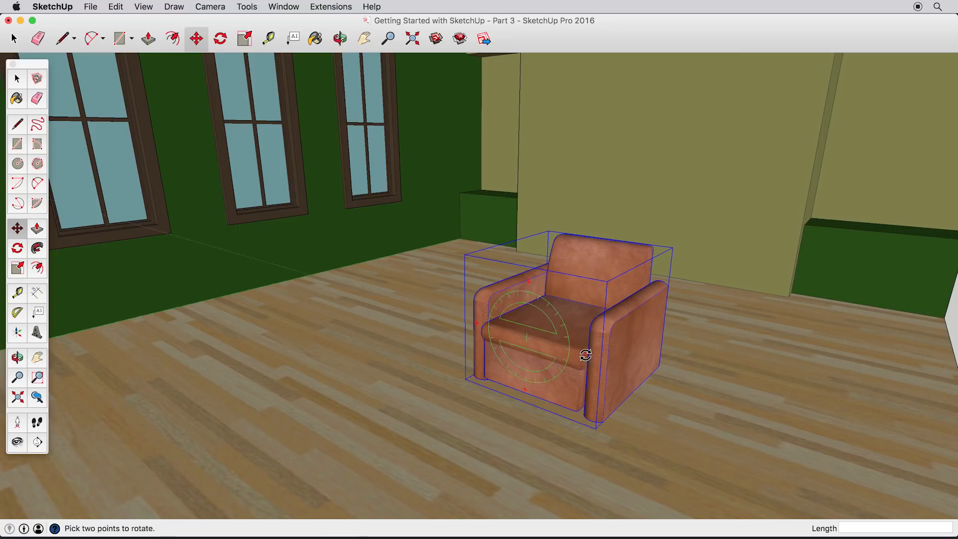
click(585, 354)
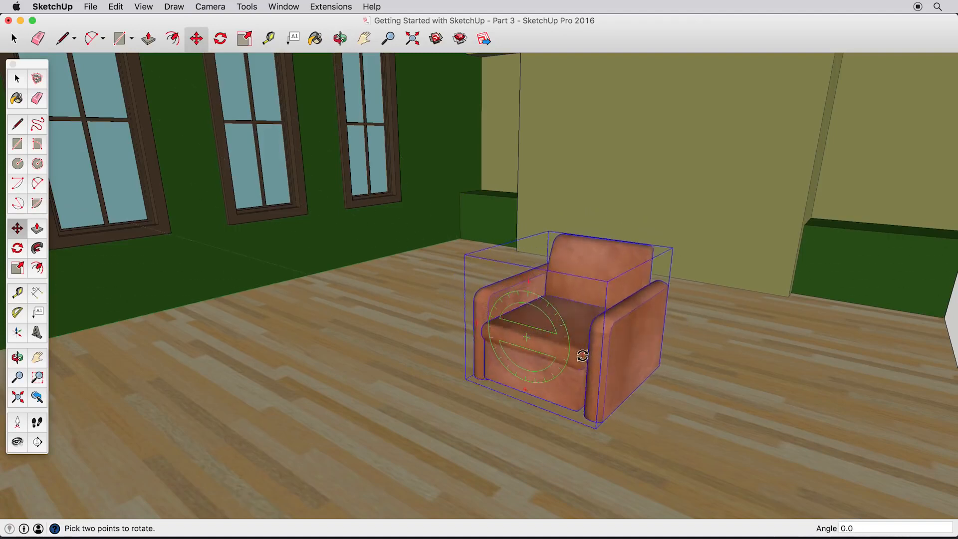
key(m)
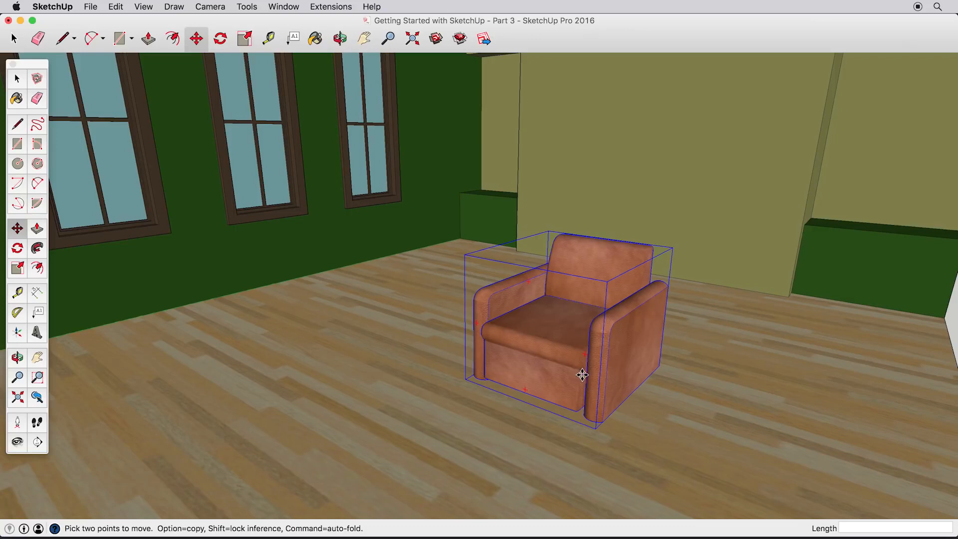
Try rotating the armchair from the Move tool's grip on its side face, tilting it forward and back.
key(q)
click(609, 353)
click(611, 349)
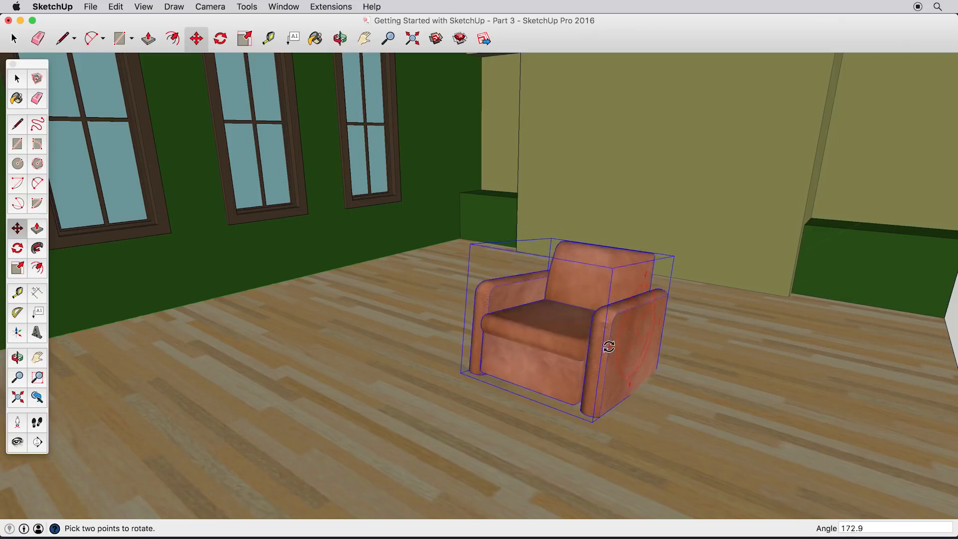
key(m)
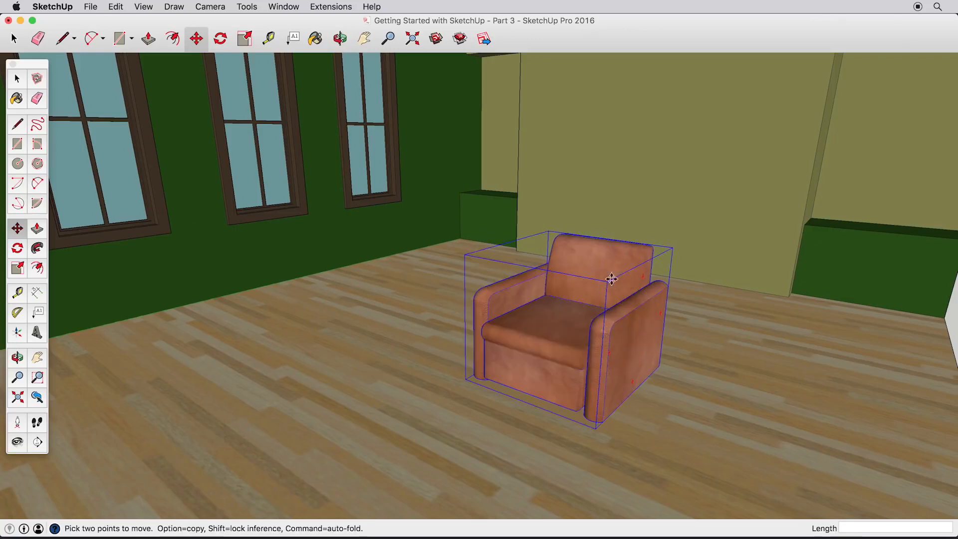
Try rotating the armchair 45 degrees about the vertical axis from the Move tool's grip on its top face.
middle_drag(619, 261, 607, 335)
key(q)
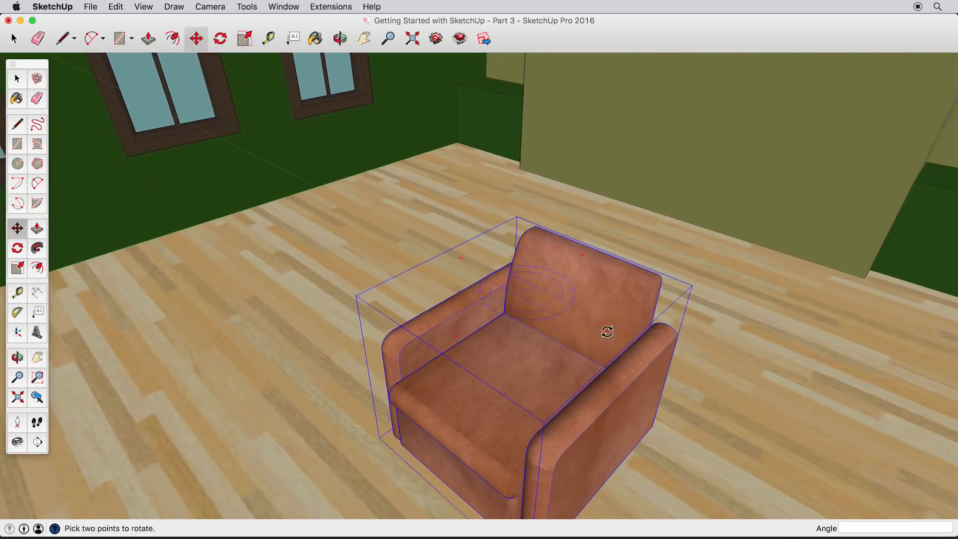
click(607, 332)
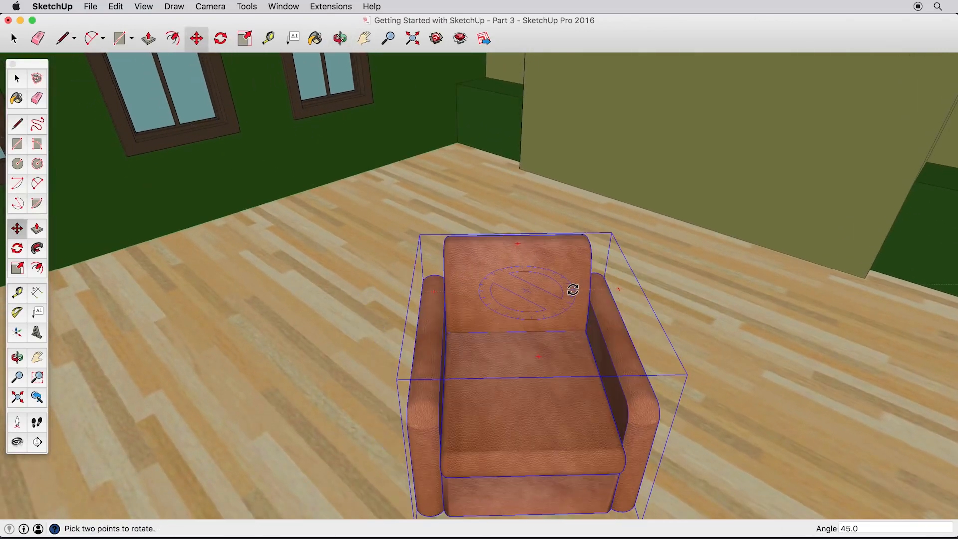
middle_drag(568, 342, 532, 267)
Try moving the armchair by points picked above its base, undoing each move.
click(532, 247)
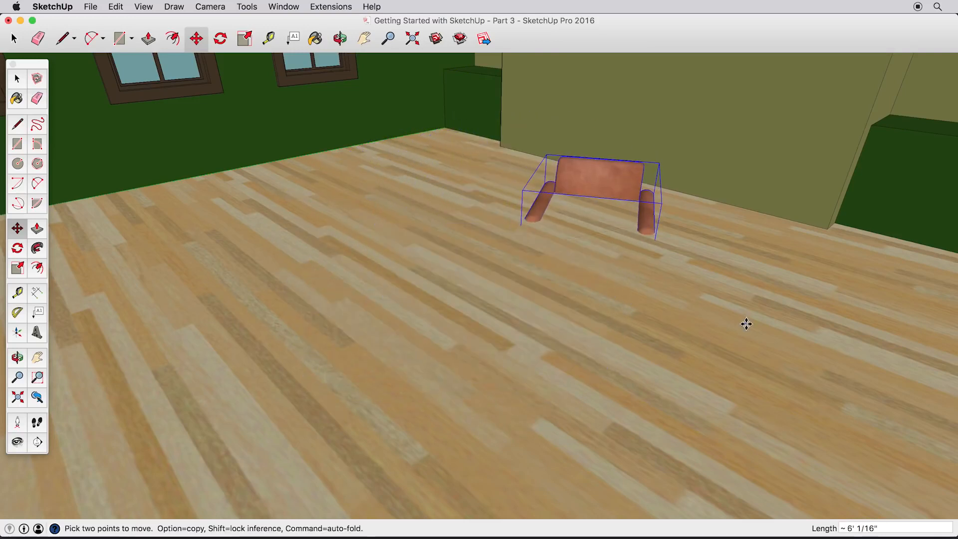
key(super+z)
middle_drag(533, 343, 517, 333)
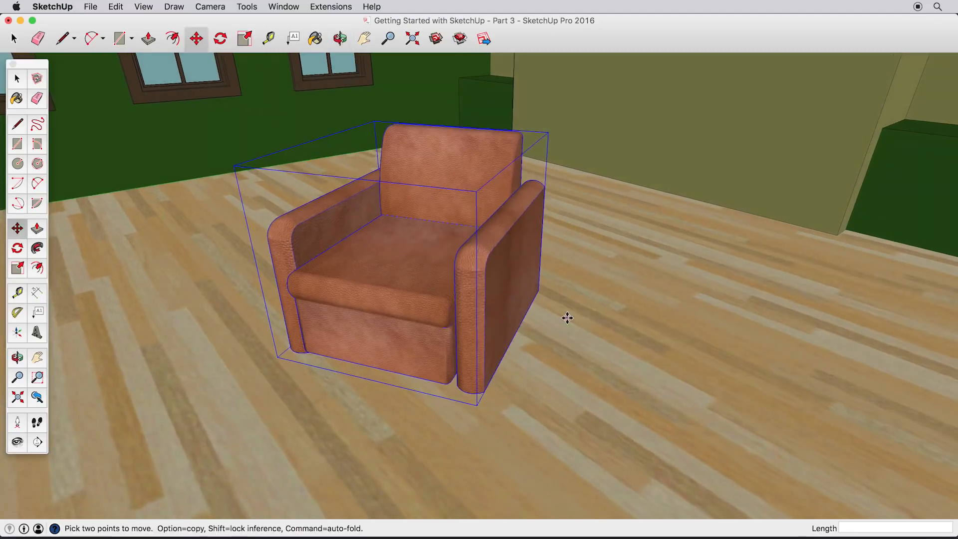
middle_drag(571, 312, 495, 301)
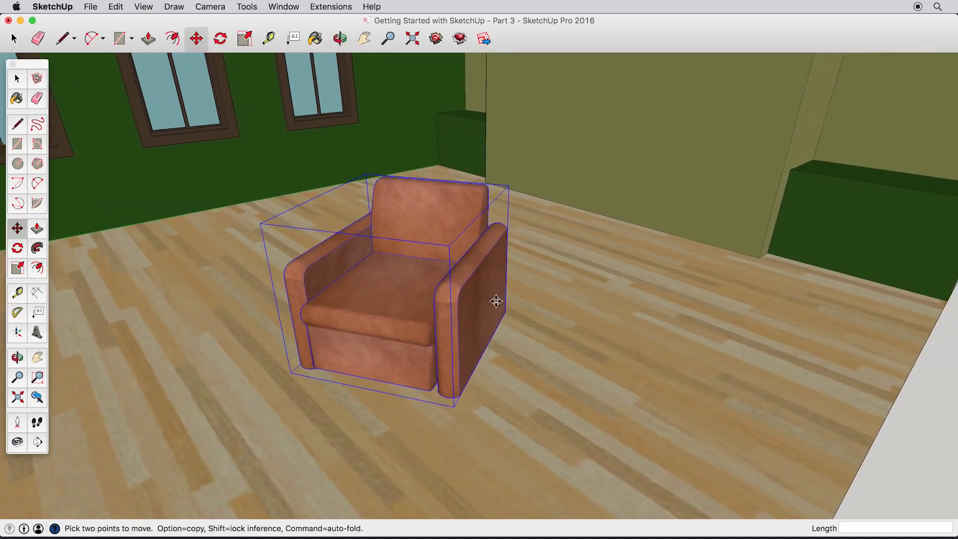
click(479, 263)
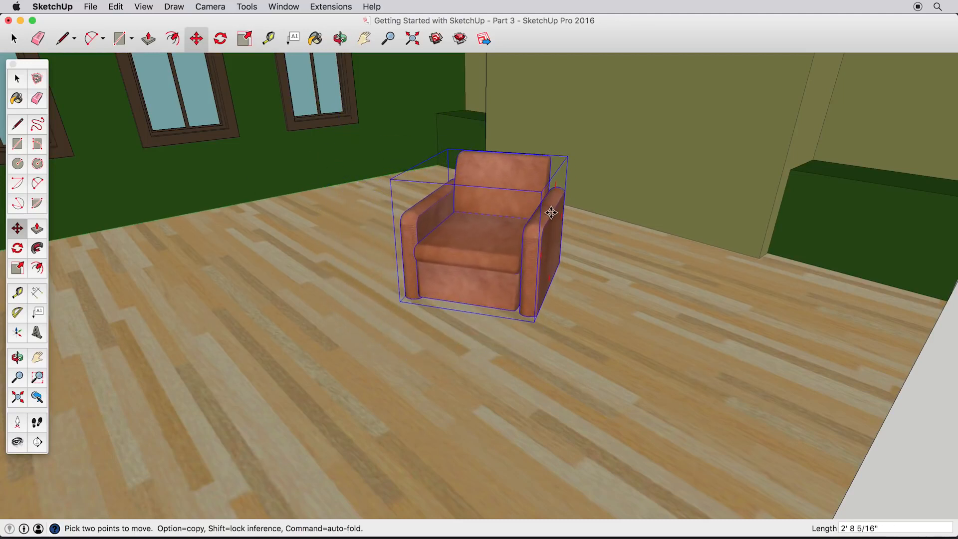
key(super+z)
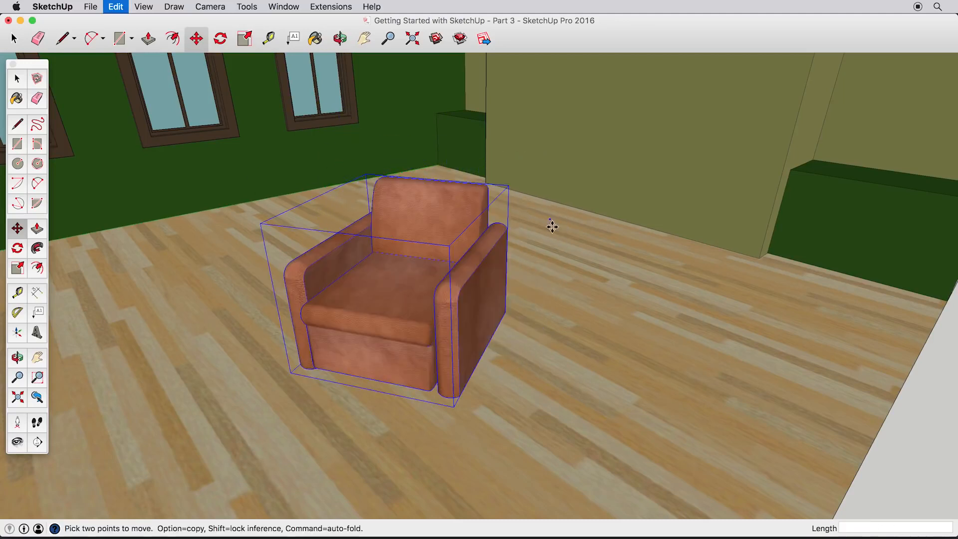
Move the armchair by its bottom front corner across the floor towards the corner between the window wall and back wall.
click(460, 397)
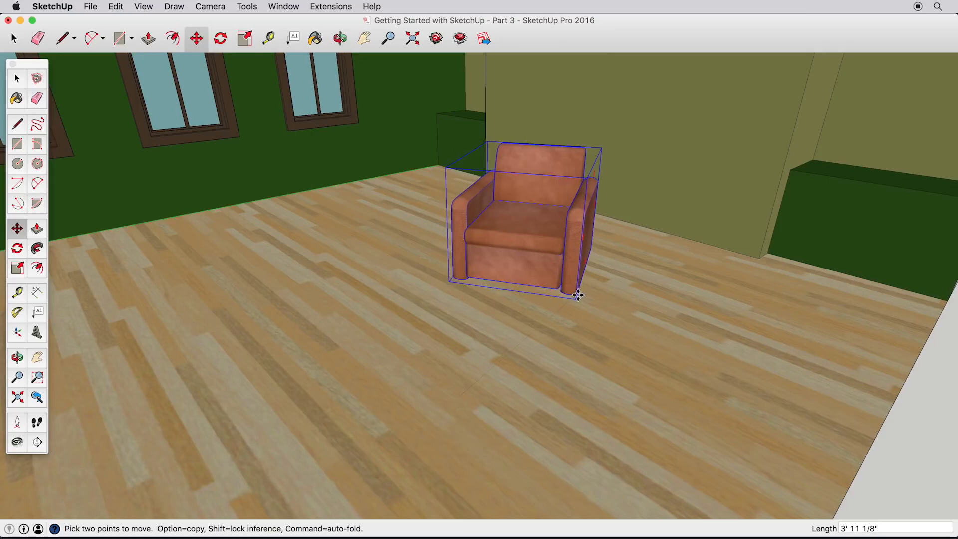
click(492, 264)
middle_drag(495, 265, 483, 296)
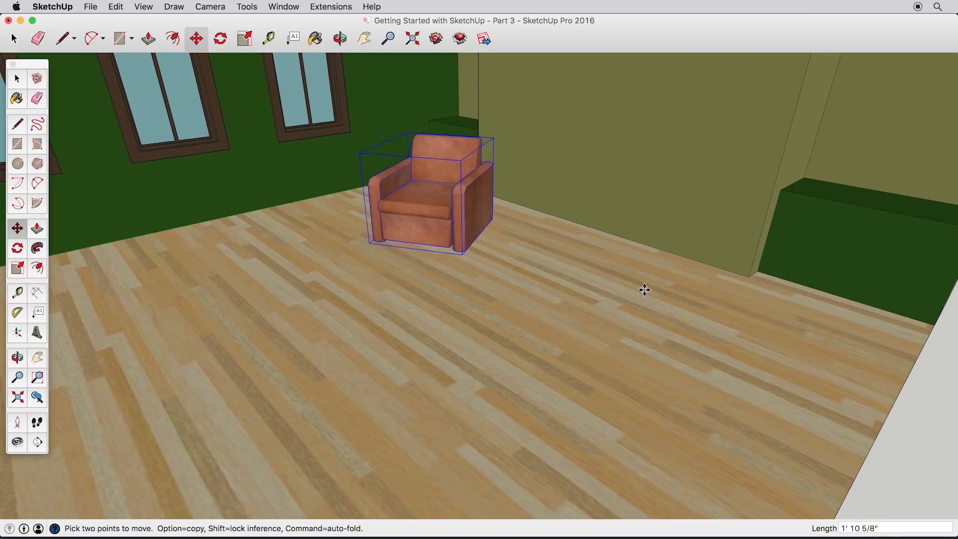
middle_drag(486, 304, 493, 308)
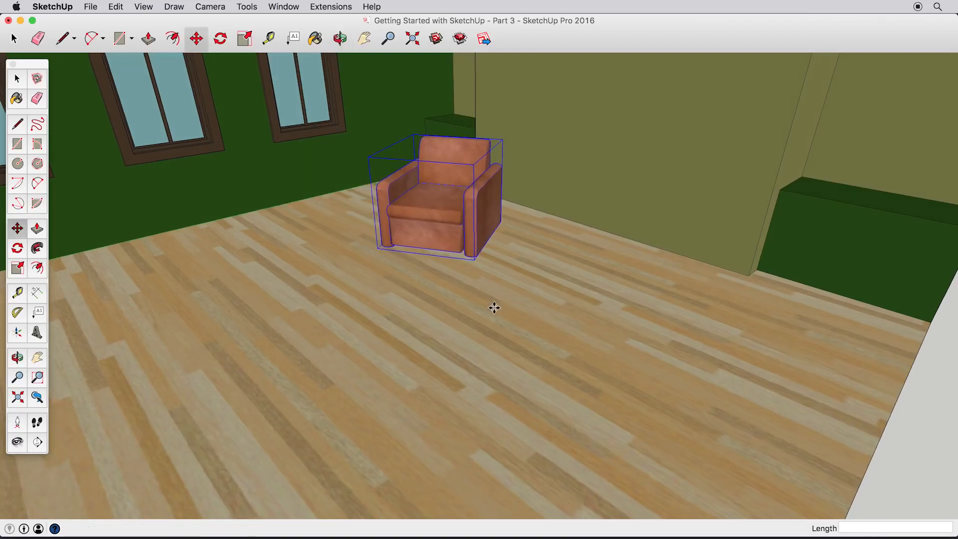
Copy the armchair by its bottom front corner and place the duplicate on the open floor closer to the dark green built-in.
click(512, 284)
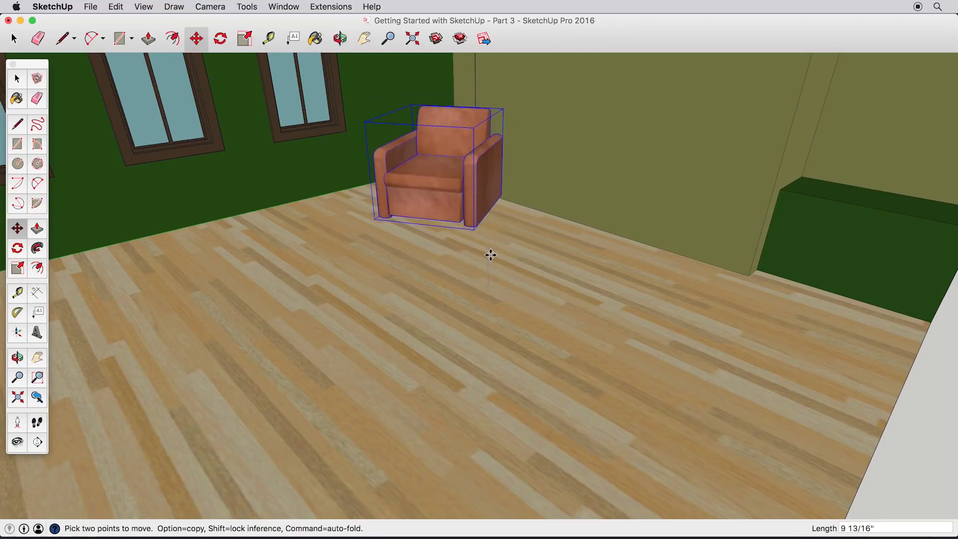
click(500, 279)
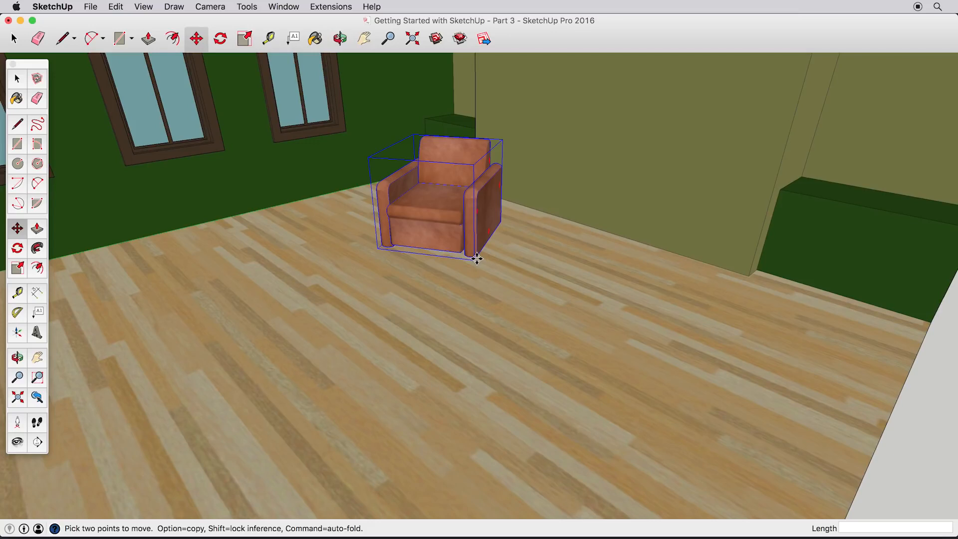
key(alt)
click(675, 345)
Rotate the duplicate armchair about its vertical axis from the Move tool's rotation grip, turning its seat towards the window wall.
key(o)
drag(646, 318, 631, 327)
key(m)
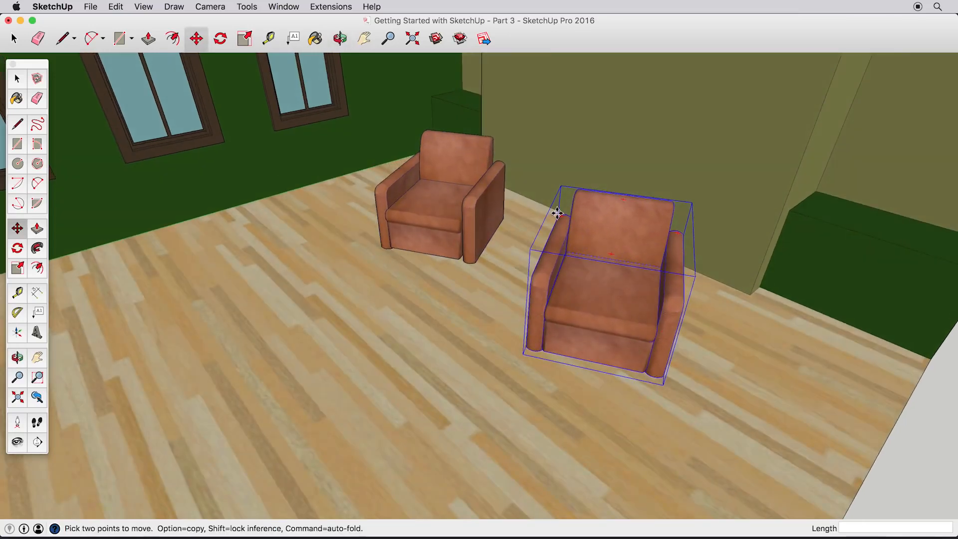
click(560, 217)
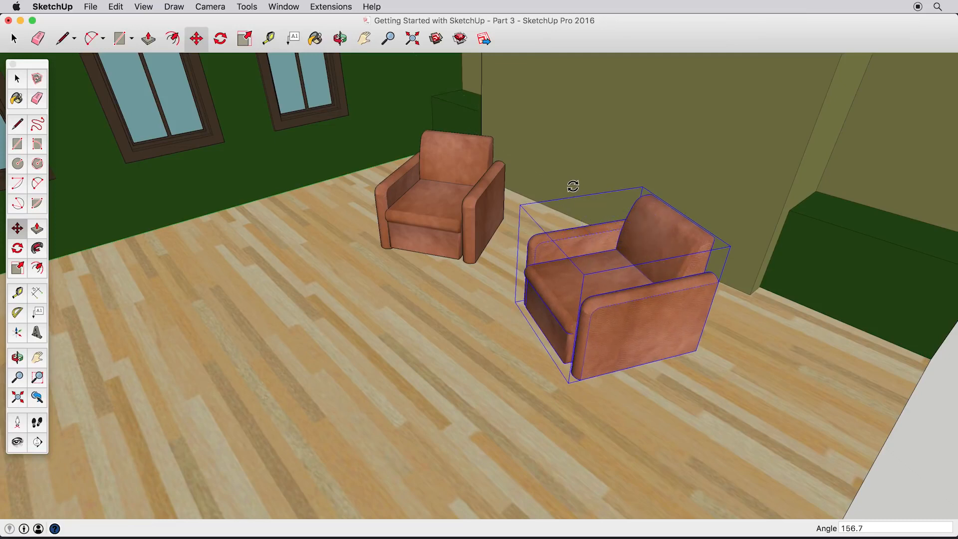
click(573, 186)
key(o)
mouse_move(552, 240)
mouse_down()
mouse_move(578, 234)
mouse_move(566, 243)
mouse_up()
Search the 3D Warehouse for "coffee table glass oval".
key(space)
click(283, 6)
click(299, 259)
text(coffee table glass oval)
key(Return)
Download the oval glass coffee table into the model, place it on the floor in front of the two armchairs, and deselect it.
click(319, 209)
click(555, 195)
click(169, 390)
middle_drag(170, 390, 279, 352)
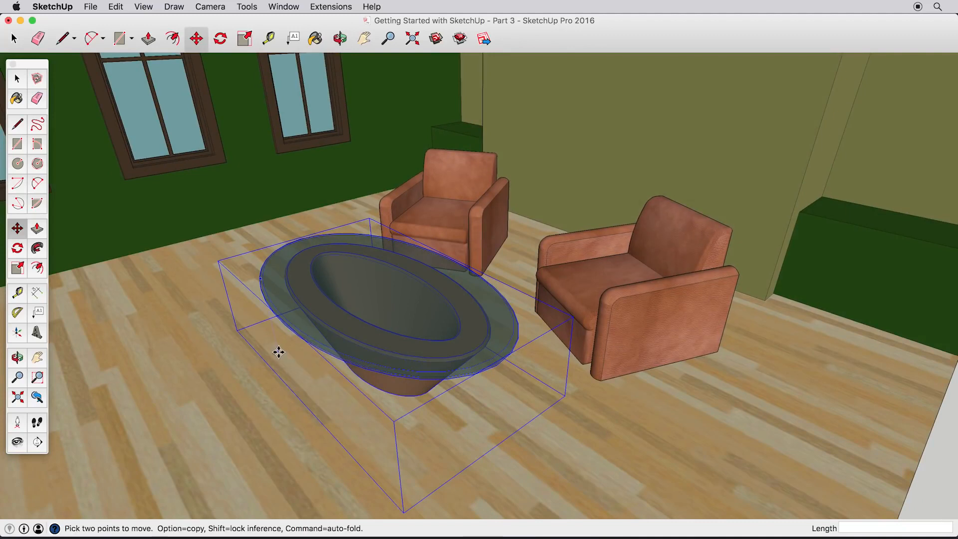
key(space)
click(931, 508)
middle_drag(442, 408, 515, 342)
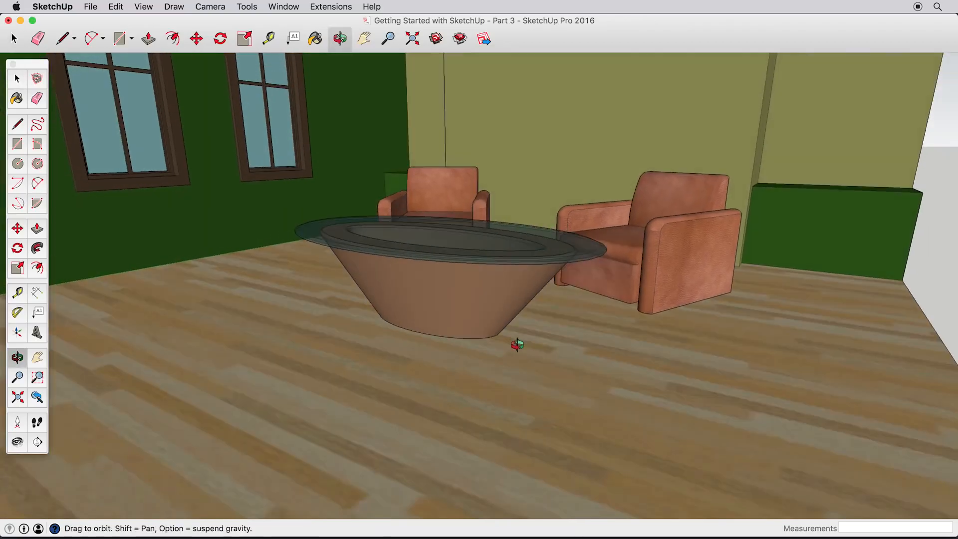
middle_drag(515, 342, 453, 401)
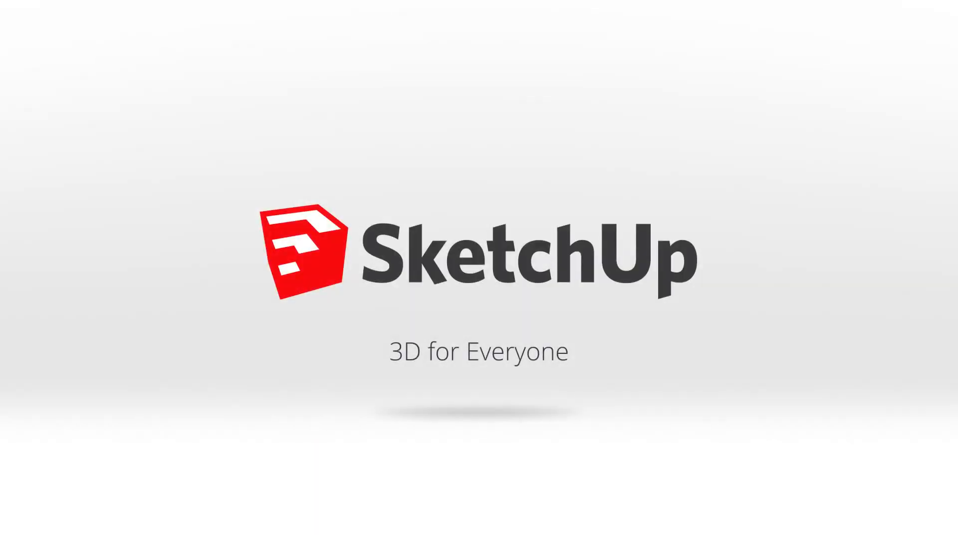